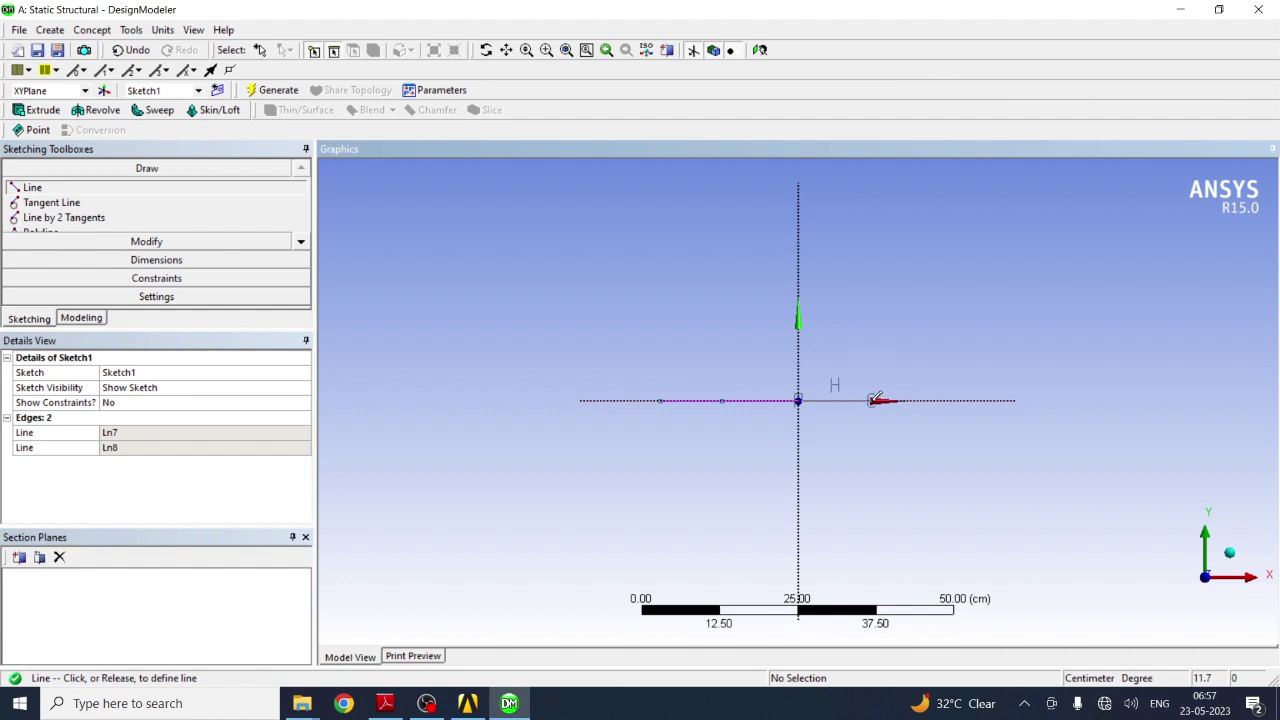
# Step: Sketch two end-to-end lines along the positive X axis from the origin, about 12 cm and 9 cm long
pyautogui.click(875, 400)
pyautogui.click(874, 400)
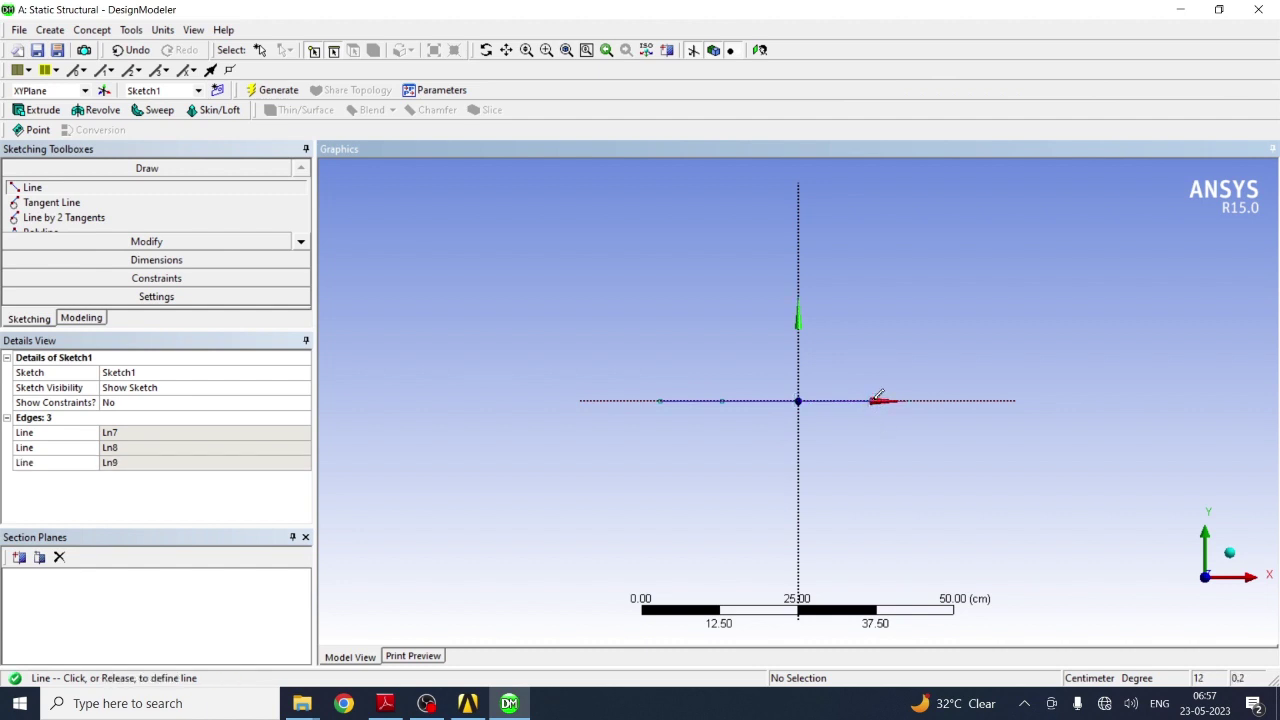
pyautogui.click(930, 400)
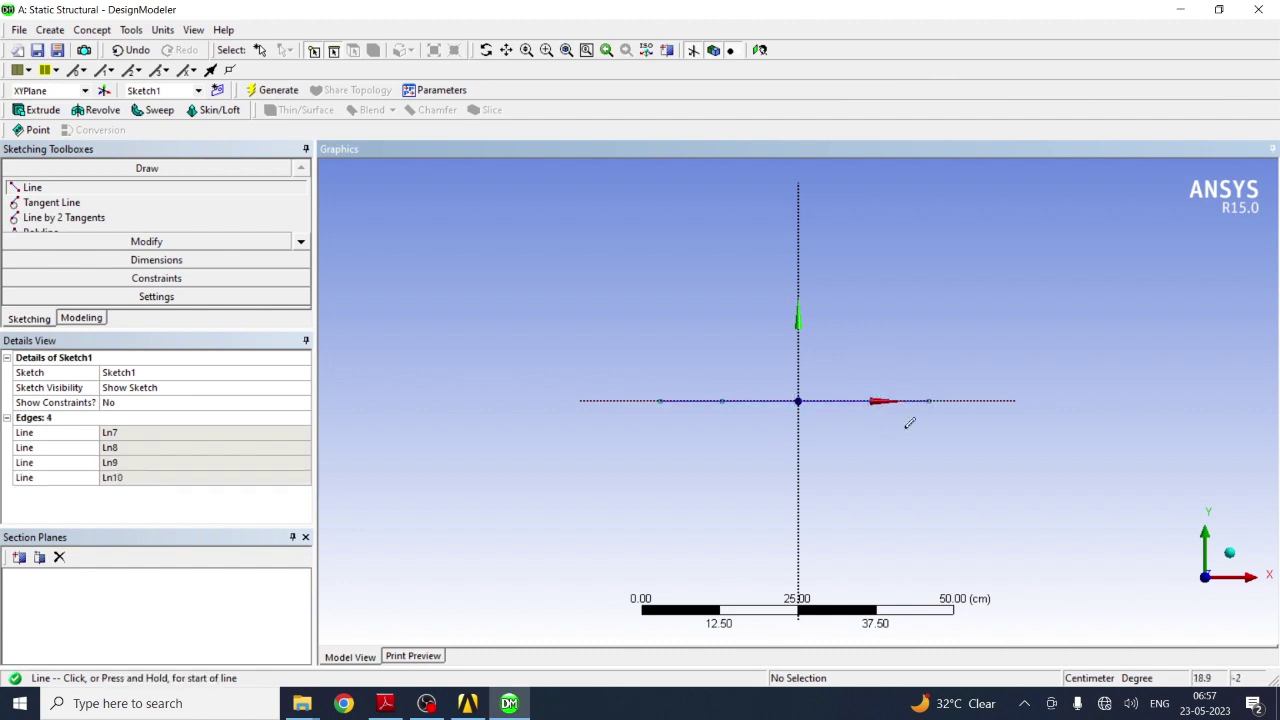
# Step: Dimension the lengths of all four horizontal lines on the X axis, two on each side of the origin
pyautogui.click(168, 262)
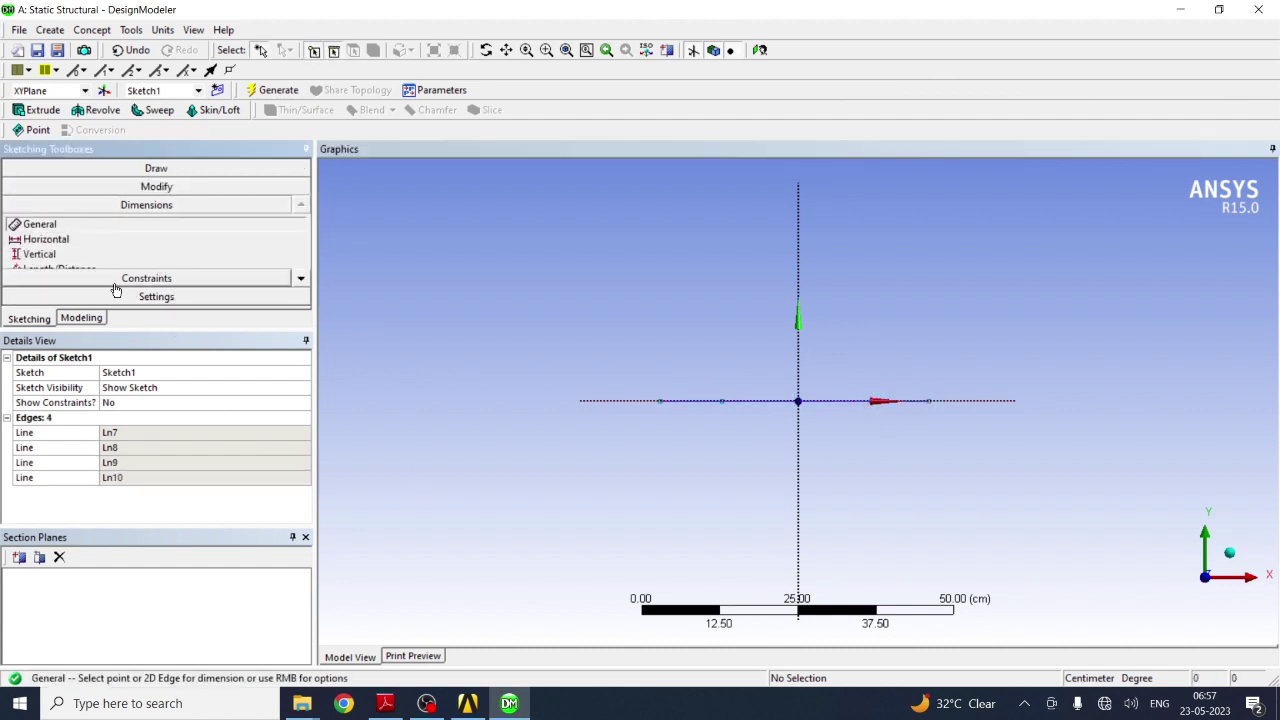
pyautogui.click(750, 401)
pyautogui.click(750, 425)
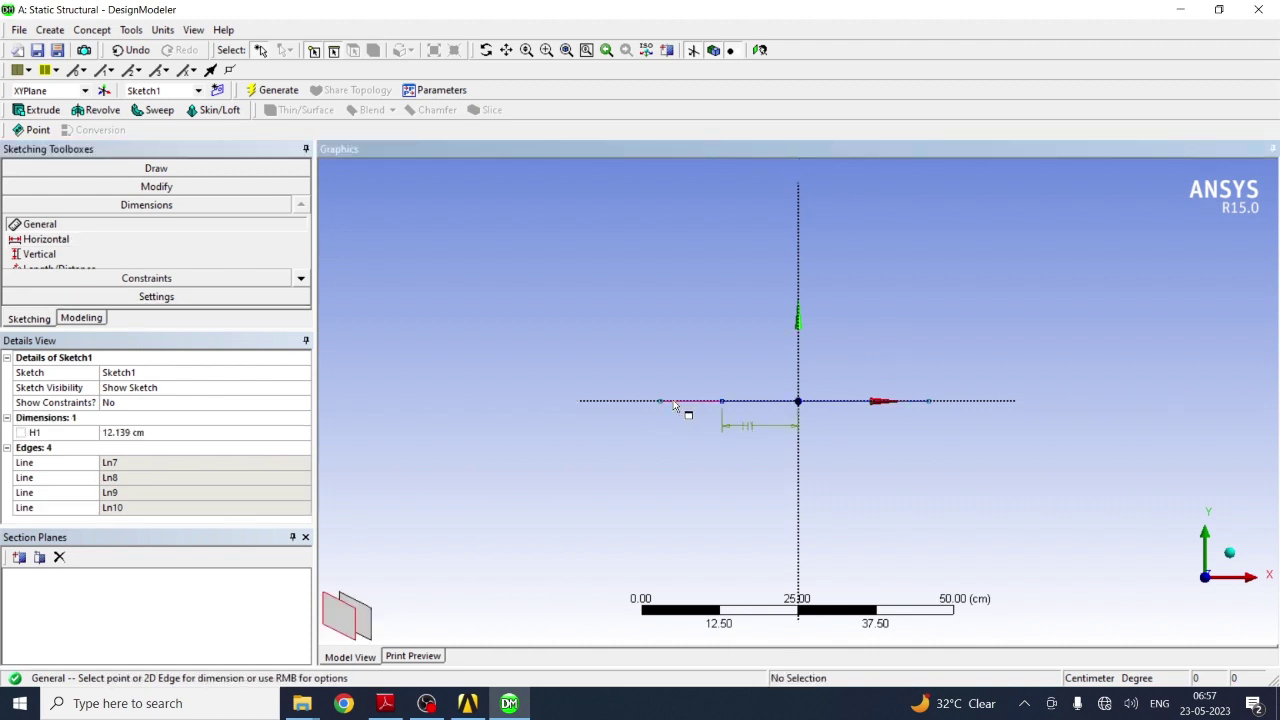
pyautogui.click(675, 404)
pyautogui.click(680, 424)
pyautogui.click(836, 403)
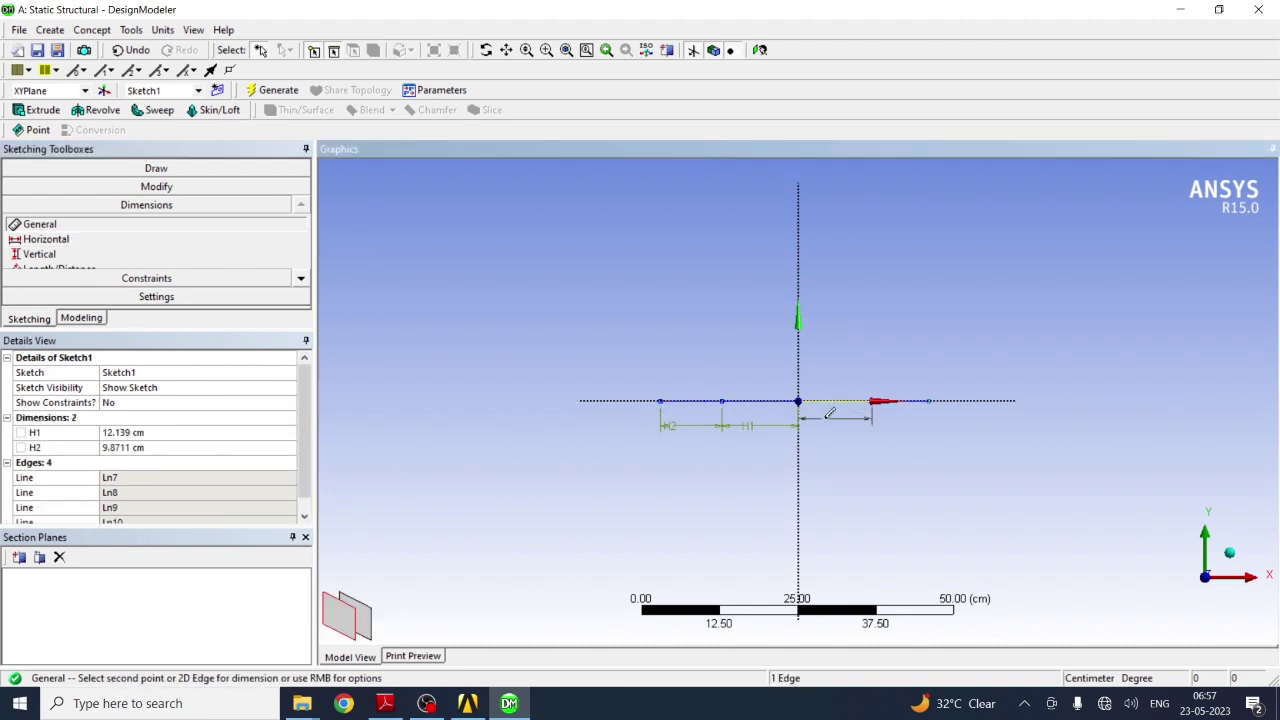
pyautogui.click(830, 415)
pyautogui.click(902, 401)
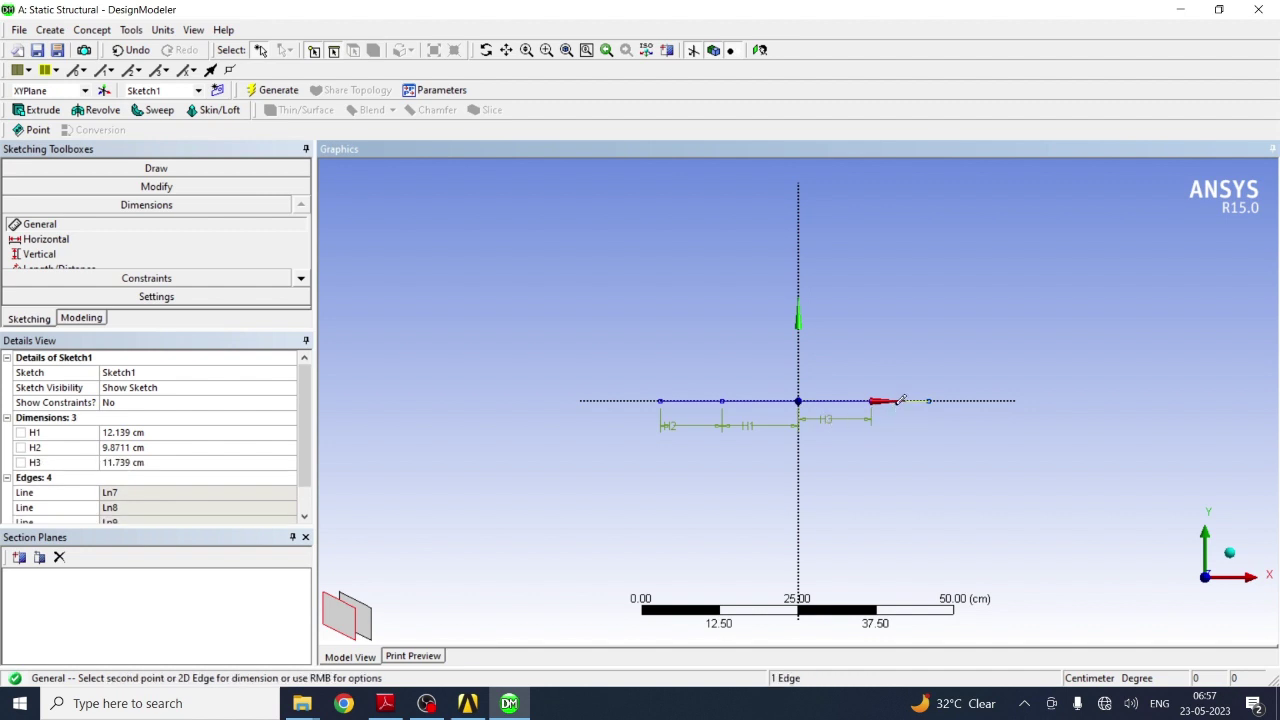
pyautogui.click(898, 430)
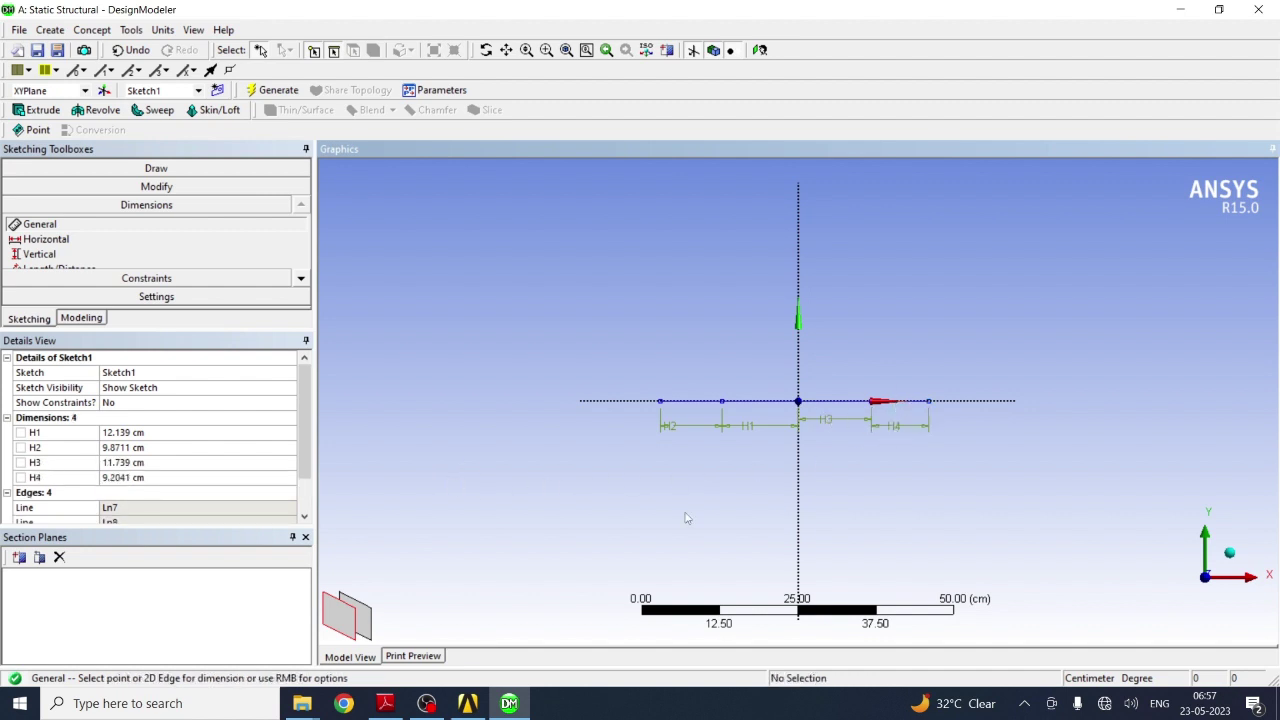
# Step: On the negative X side, set the inner line's length to 6 cm and the outer line's length to 8 cm
pyautogui.click(120, 432)
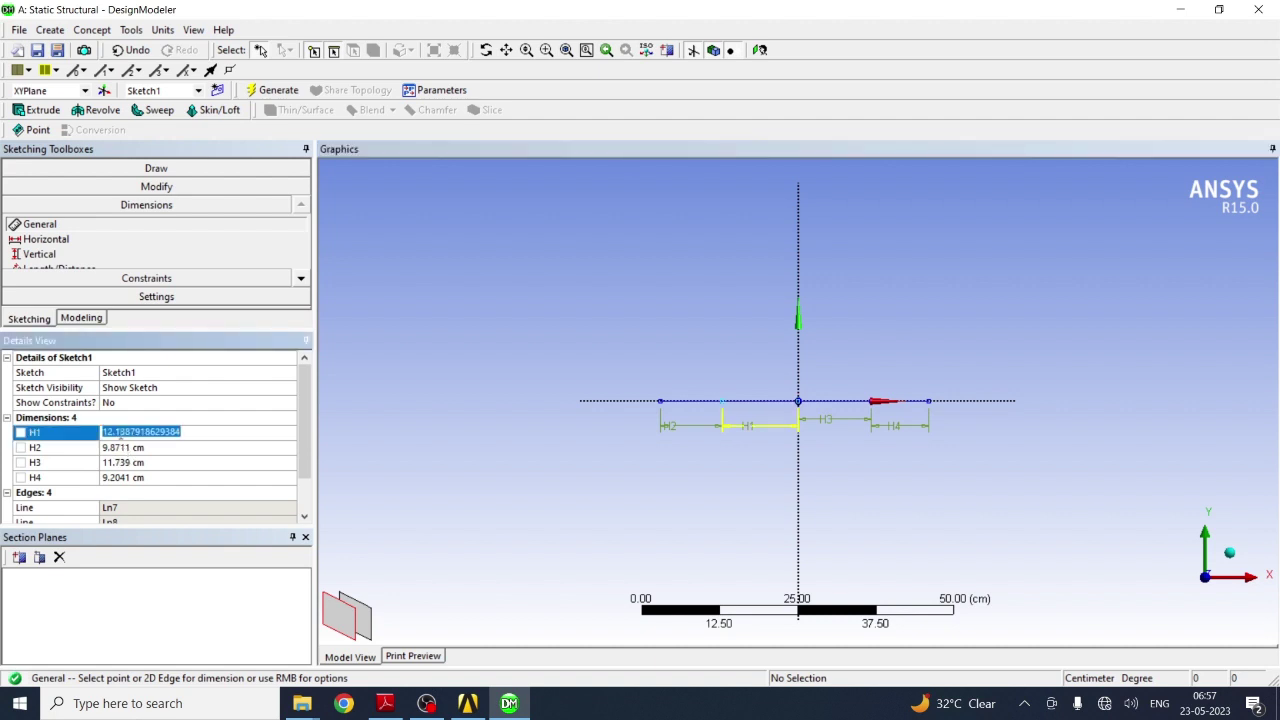
pyautogui.write('6')
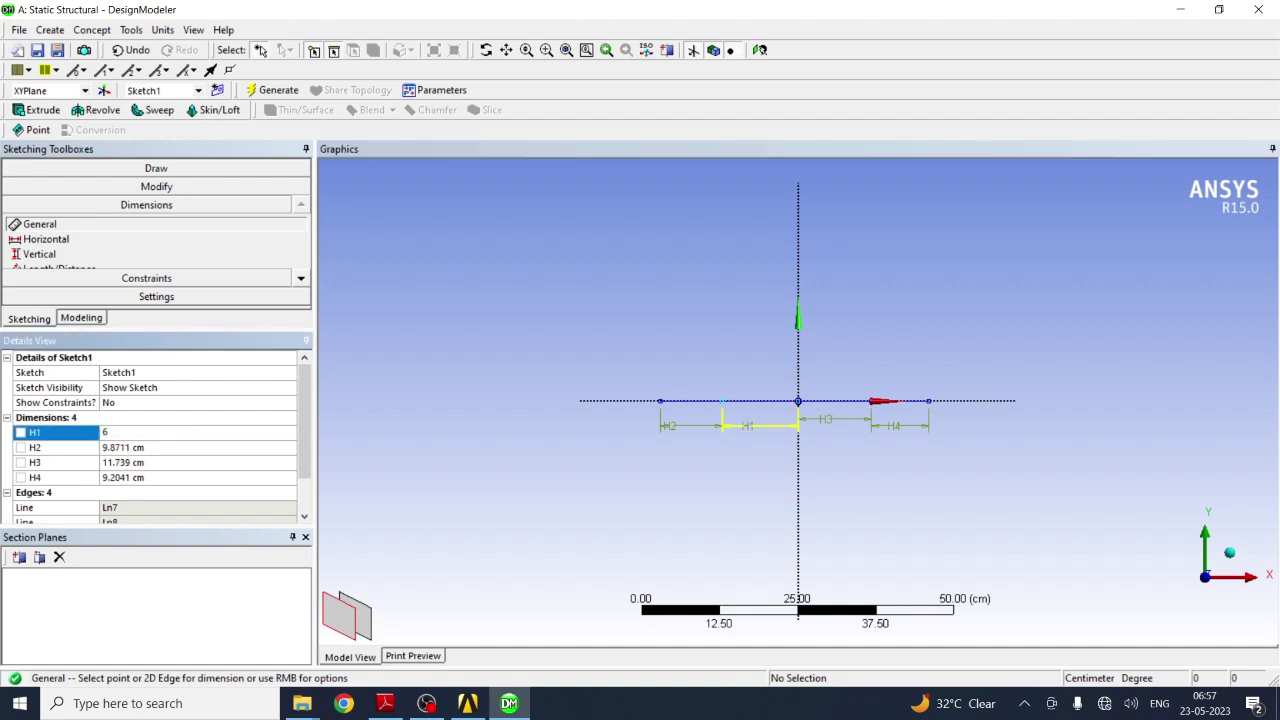
pyautogui.press('Return')
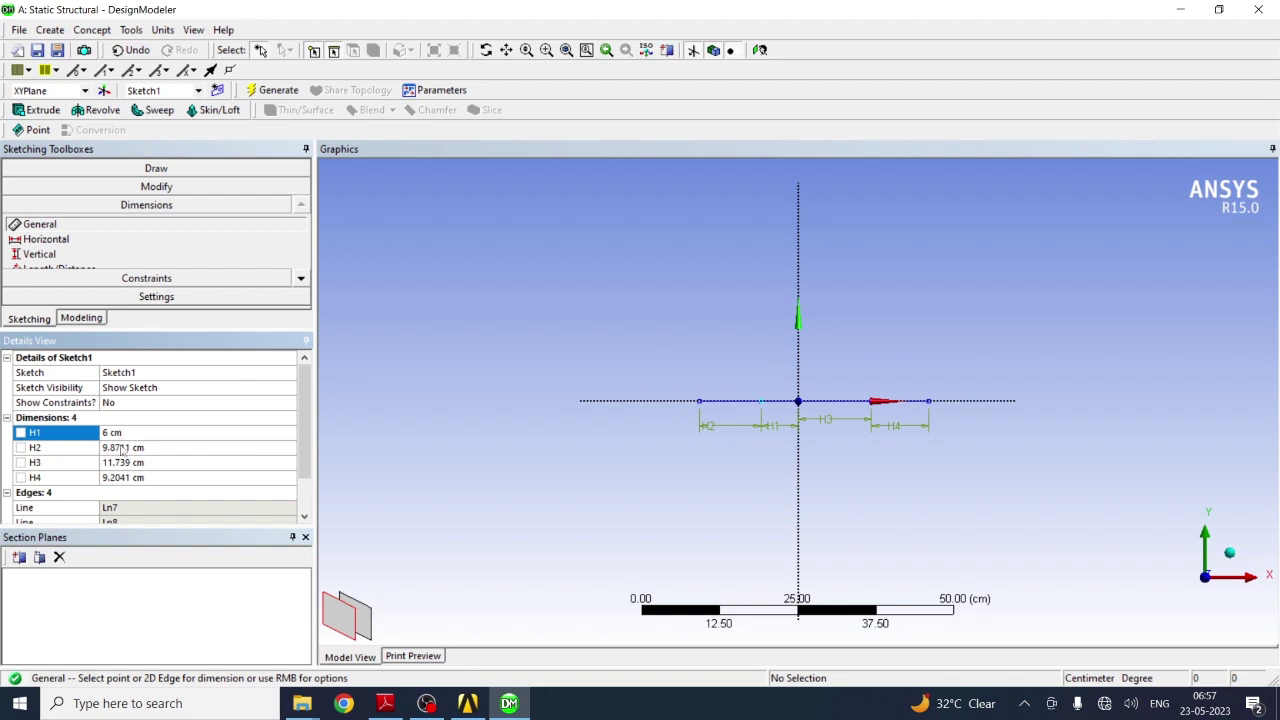
pyautogui.click(122, 448)
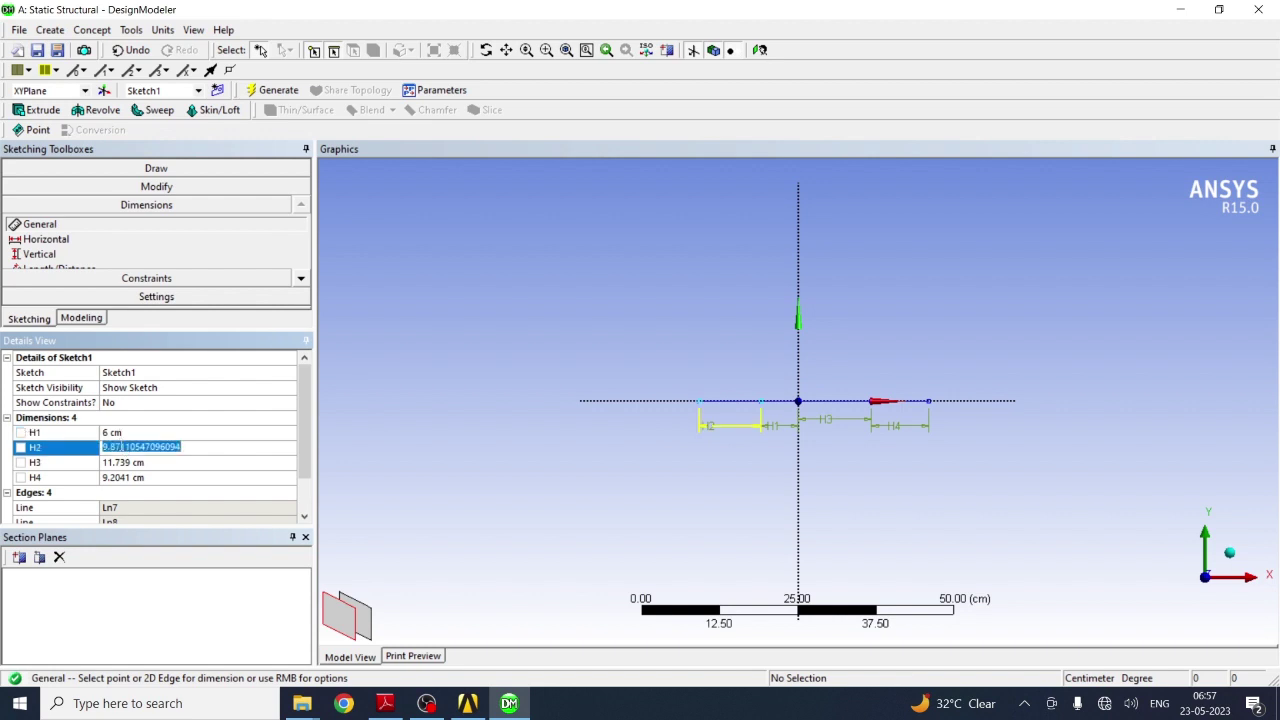
pyautogui.write('8')
pyautogui.press('Return')
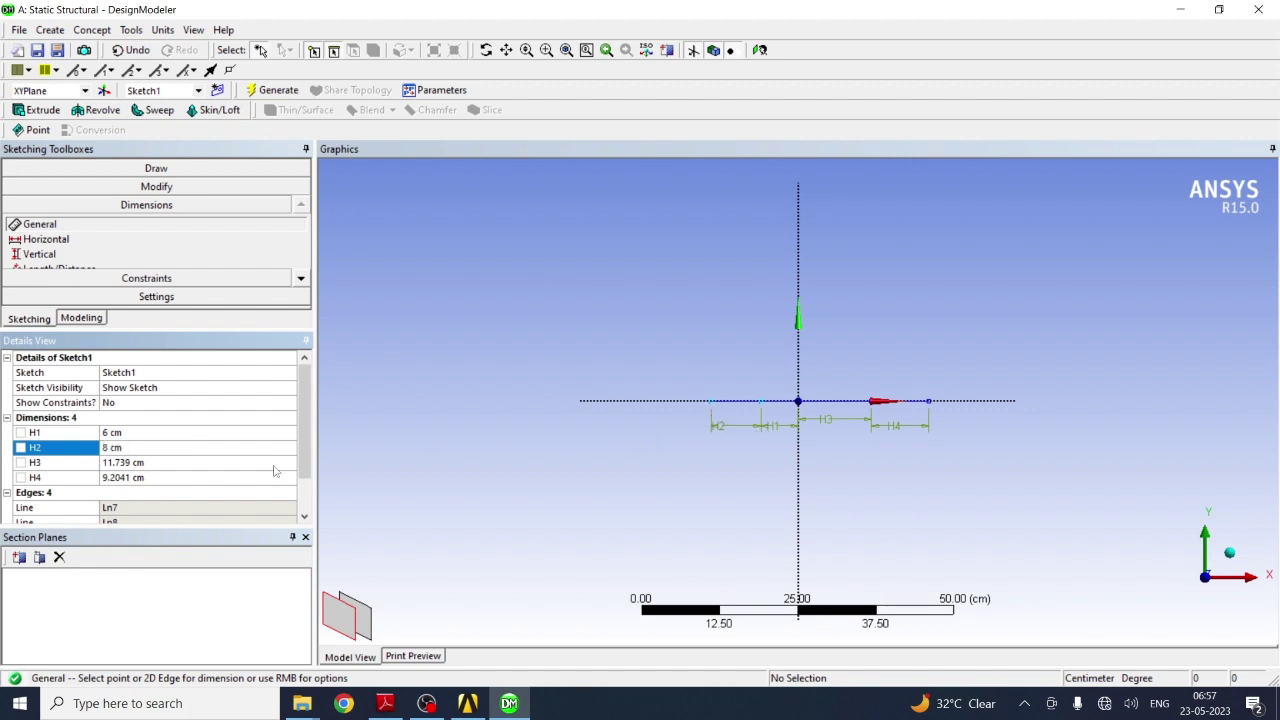
# Step: On the positive X side, set the inner line's length to 6 cm and the outer line's length to 8 cm
pyautogui.click(127, 465)
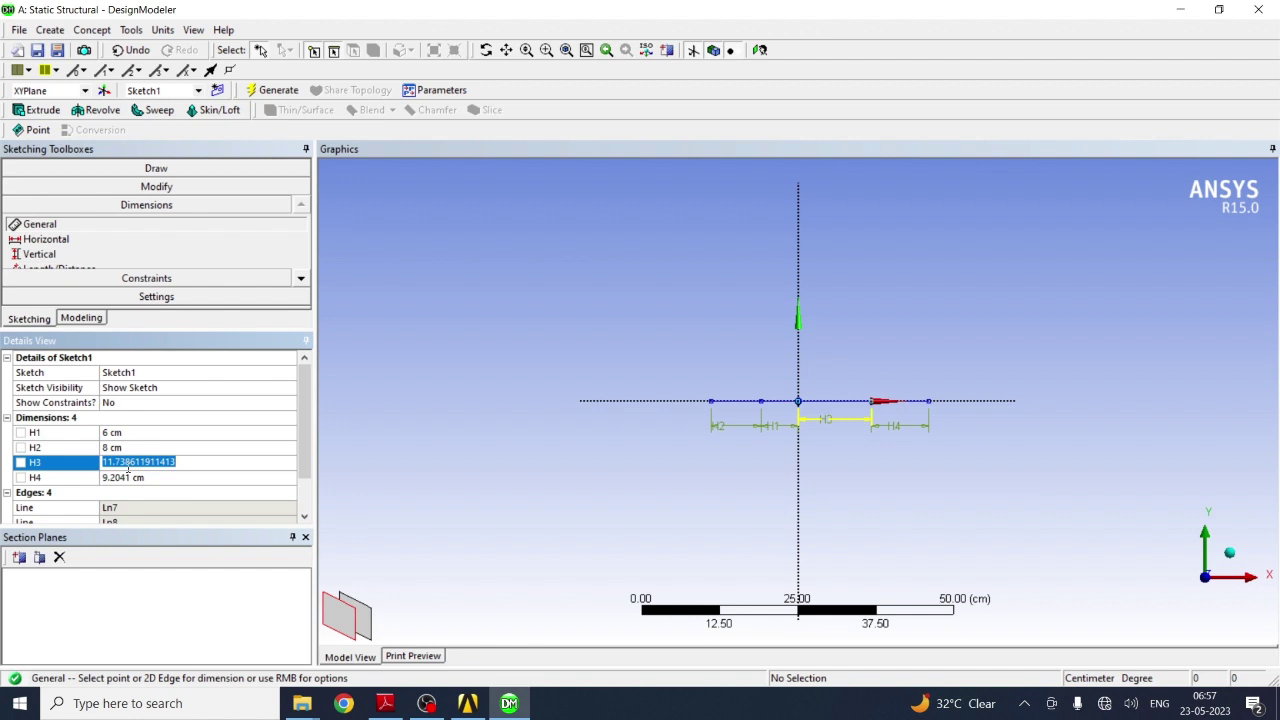
pyautogui.write('6')
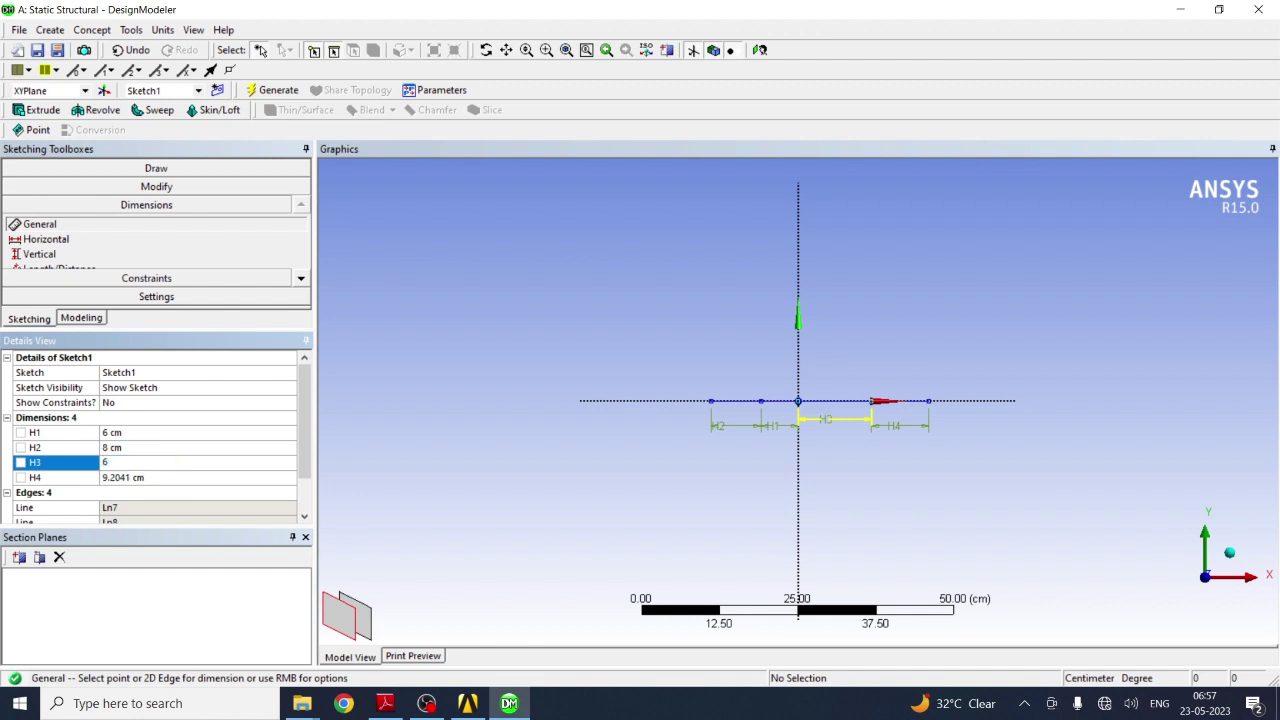
pyautogui.press('Return')
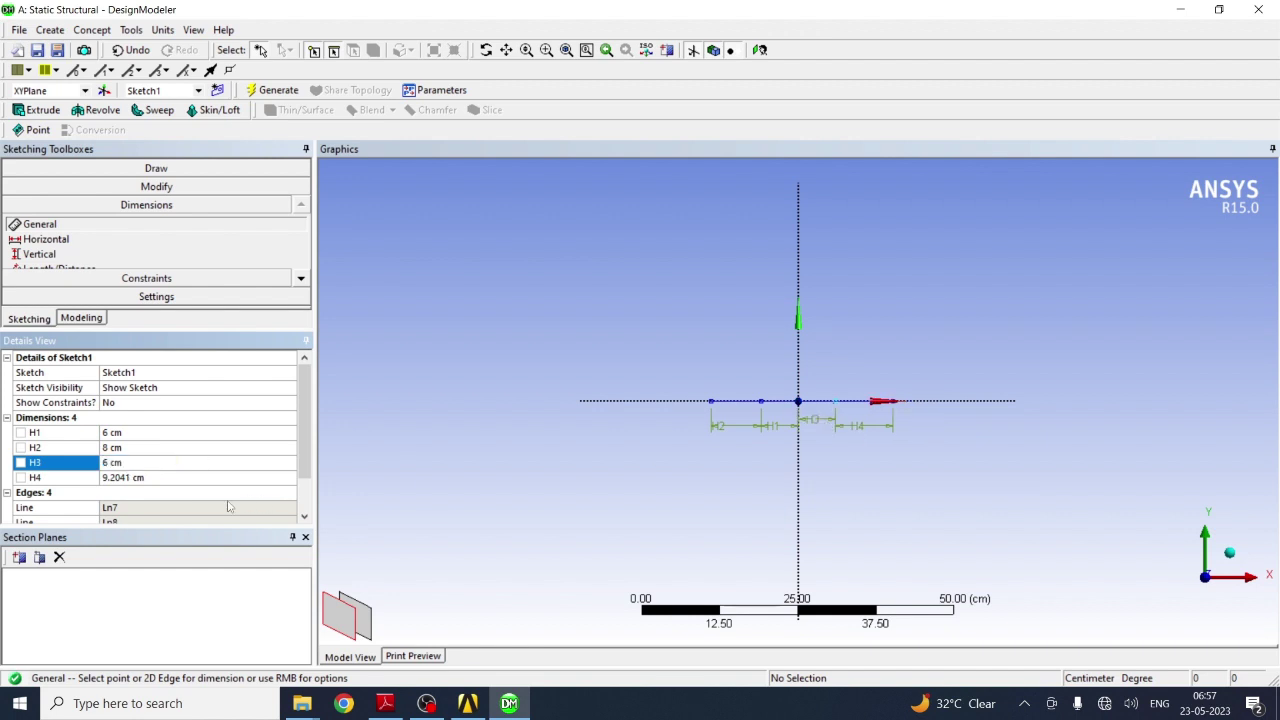
pyautogui.click(150, 477)
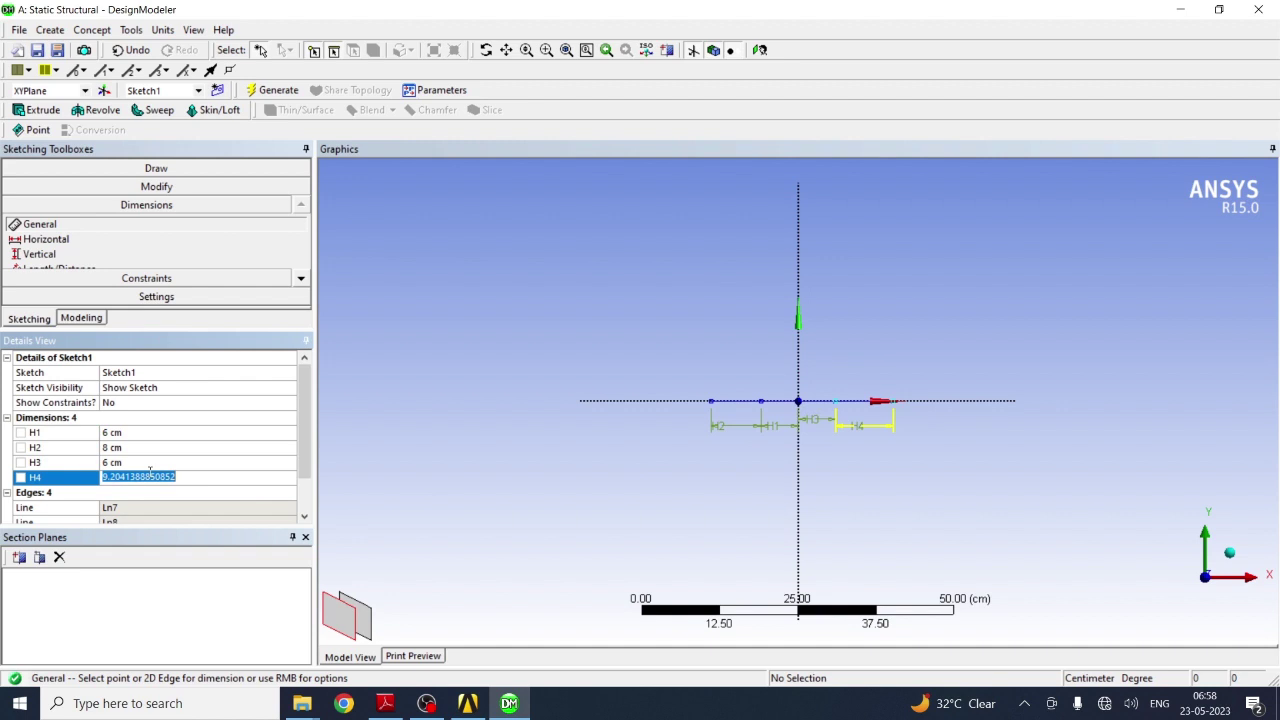
pyautogui.write('8')
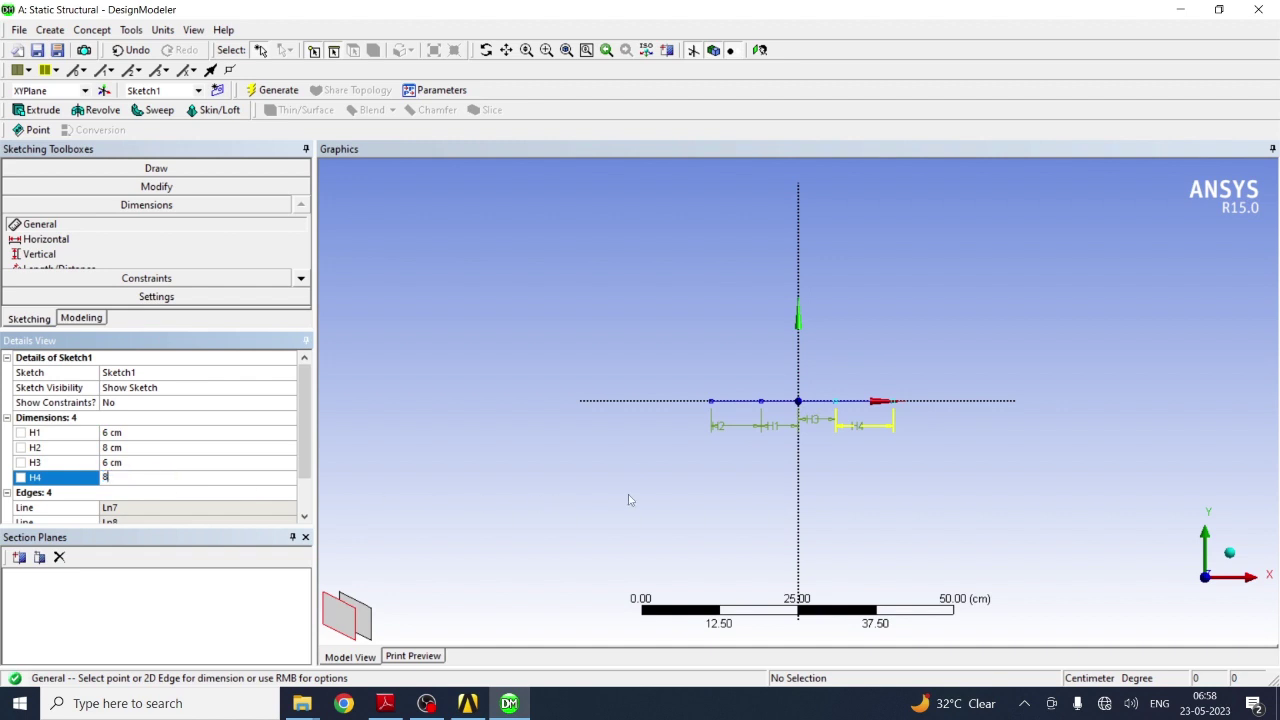
pyautogui.press('Return')
# Step: Delete the two inner 6 cm lines adjoining the origin, keeping only the outer lines
pyautogui.click(238, 168)
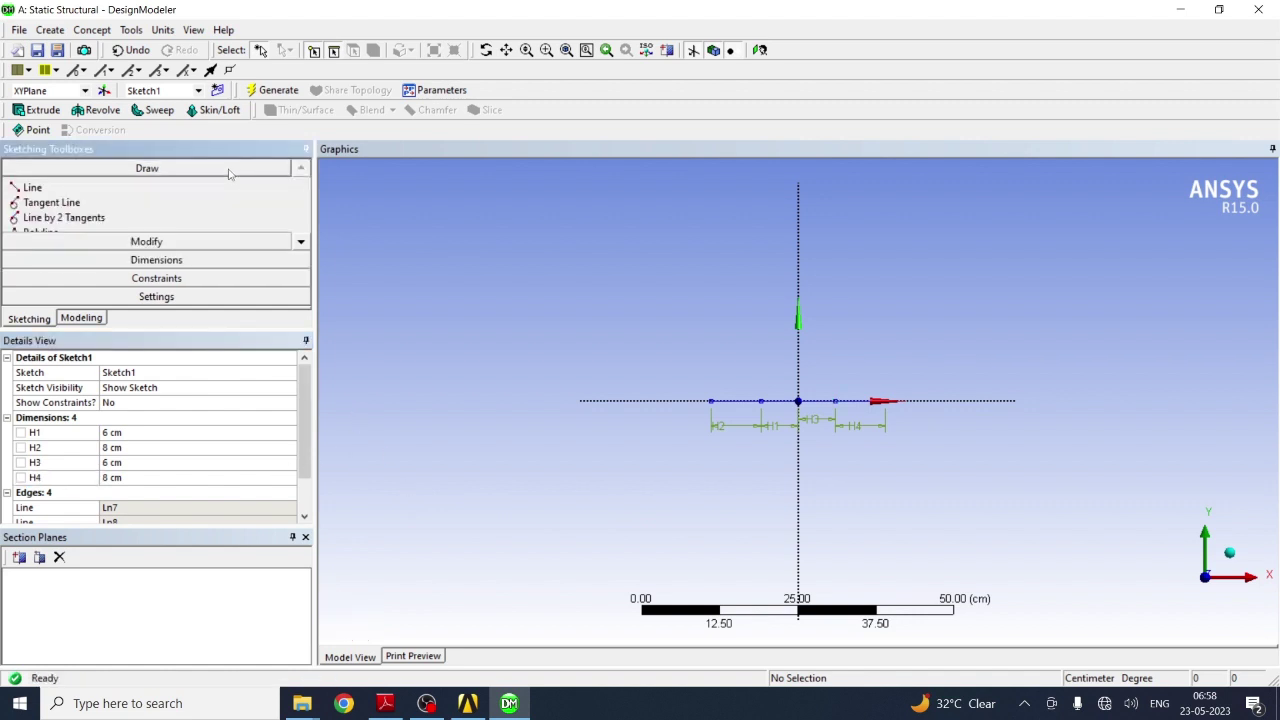
pyautogui.click(364, 381)
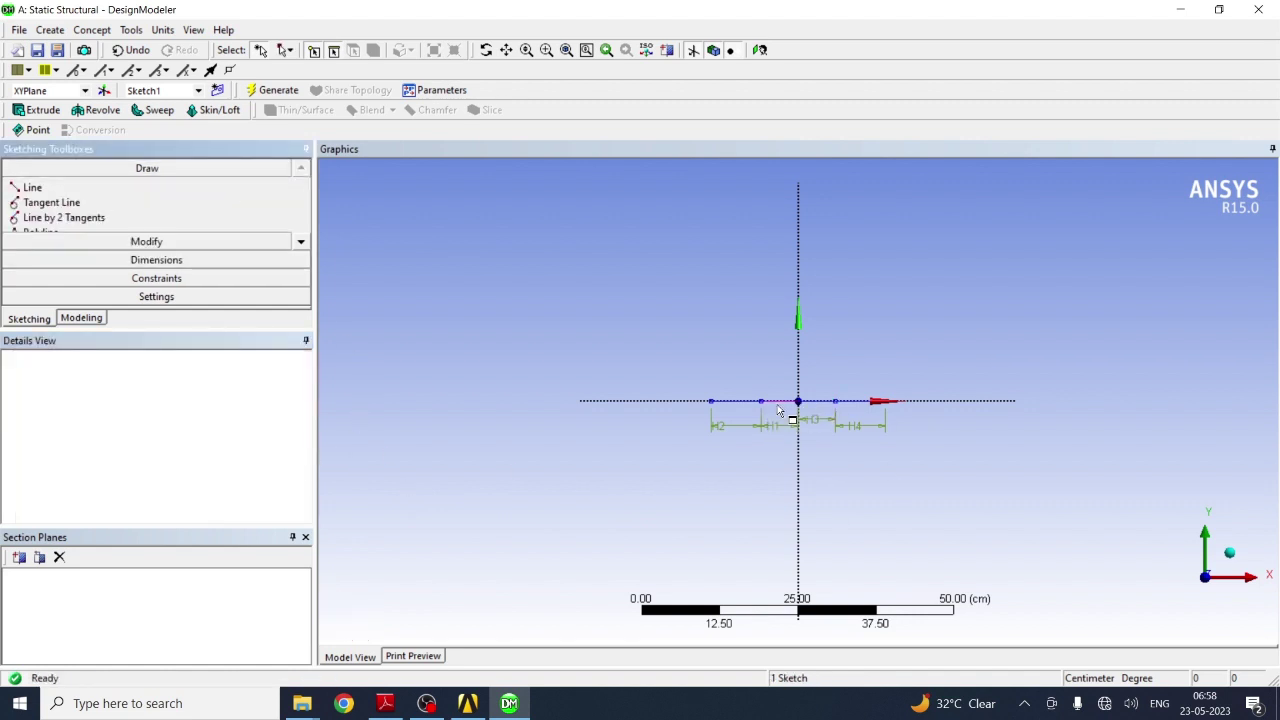
pyautogui.click(779, 408)
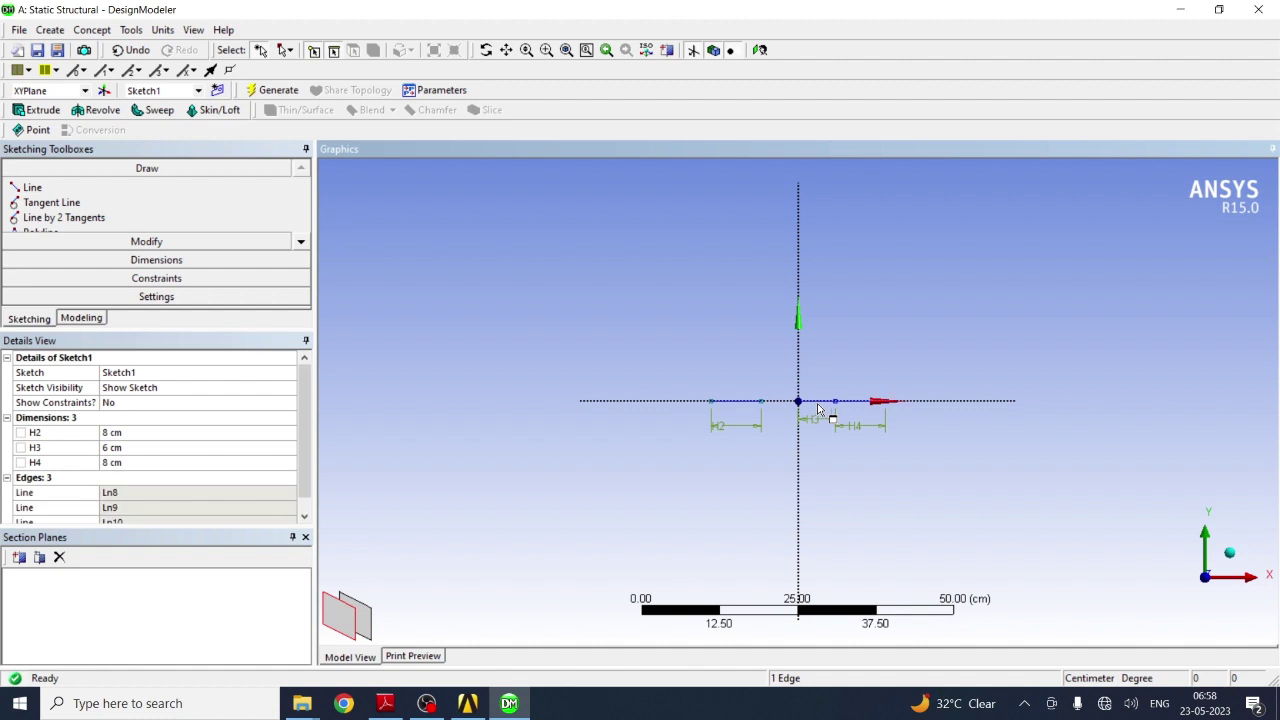
pyautogui.click(816, 402)
pyautogui.press('Delete')
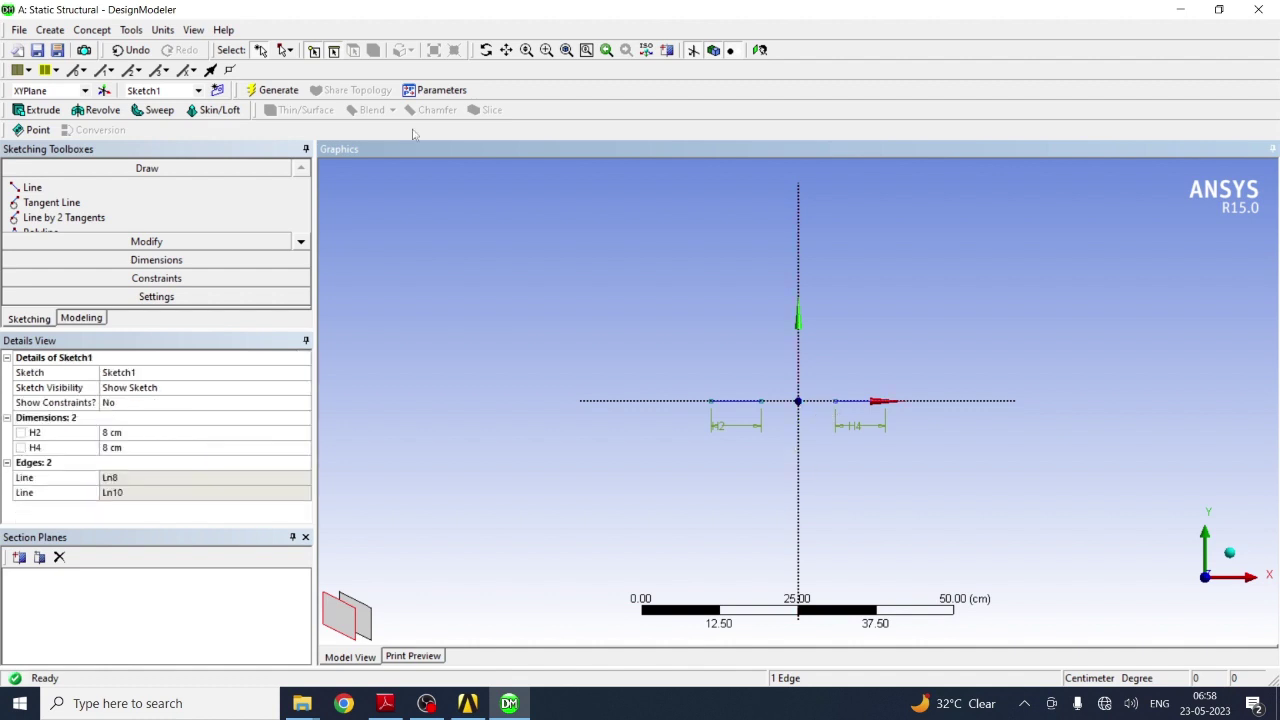
# Step: Sketch a vertical line about 1.8 cm long upward from the outer end of the line on the negative X side
pyautogui.click(546, 50)
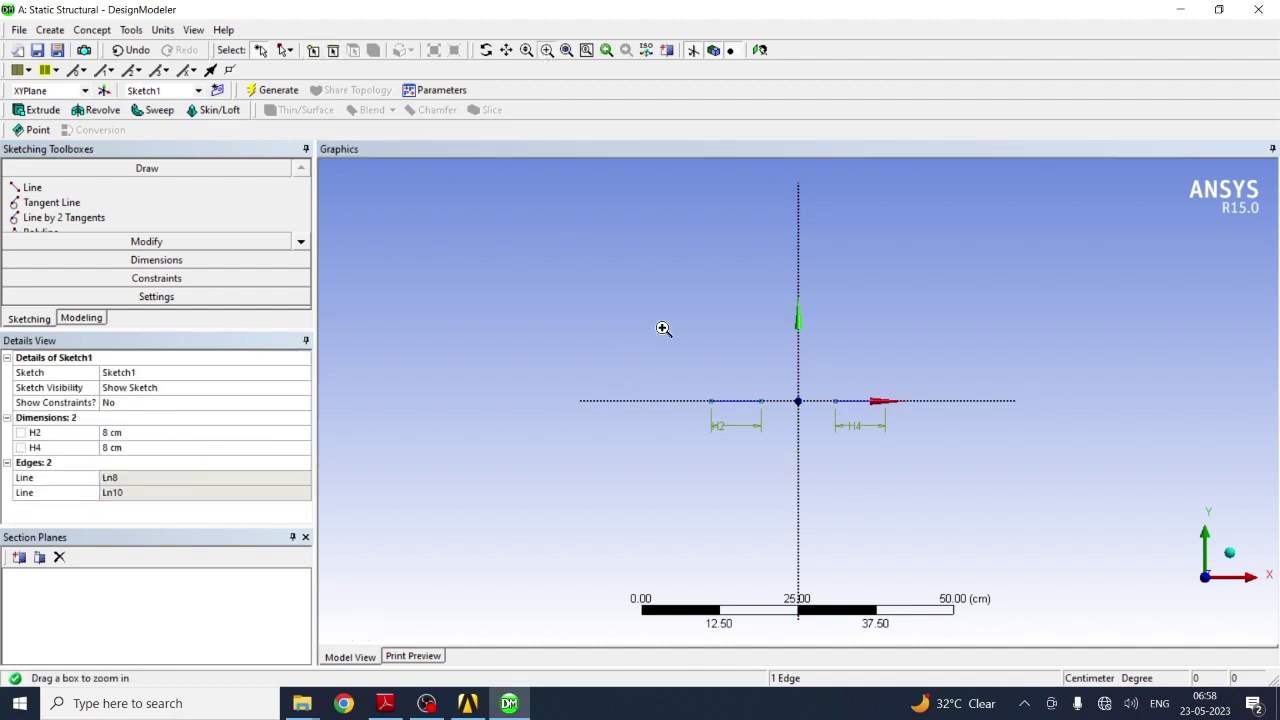
pyautogui.moveTo(662, 327)
pyautogui.mouseDown()
pyautogui.moveTo(797, 434)
pyautogui.moveTo(926, 463)
pyautogui.mouseUp()
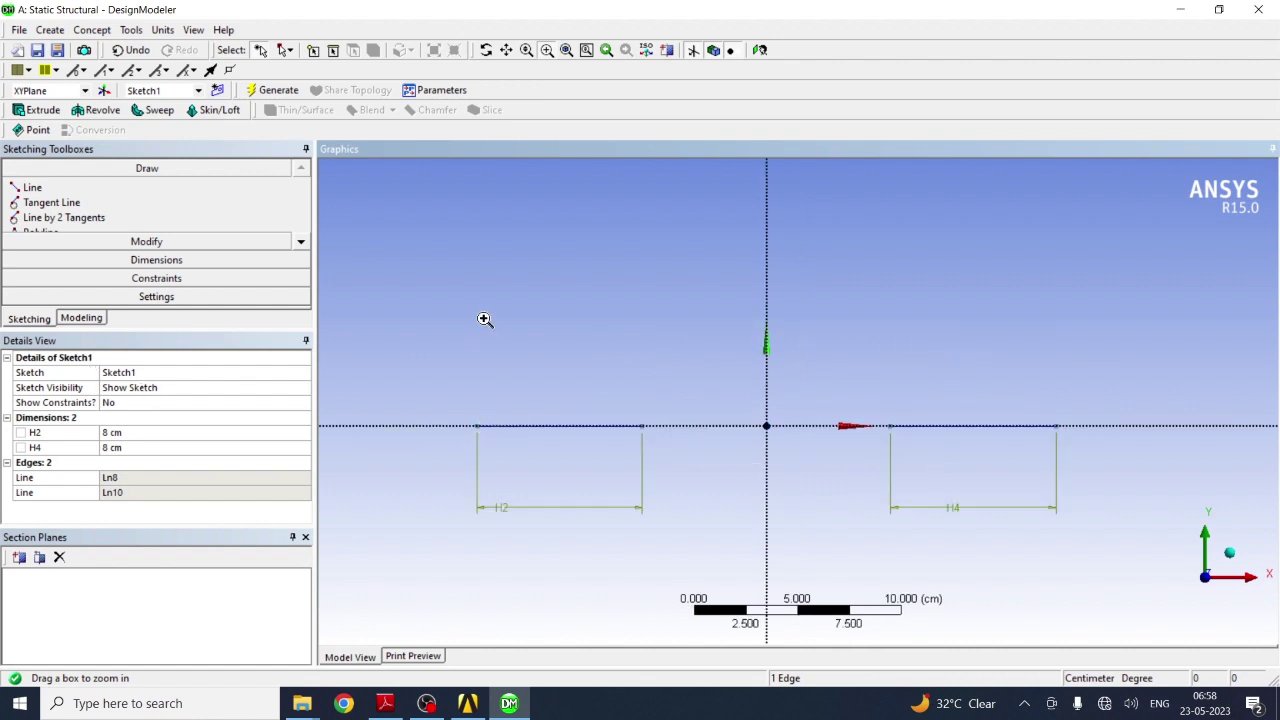
pyautogui.click(32, 187)
pyautogui.click(476, 426)
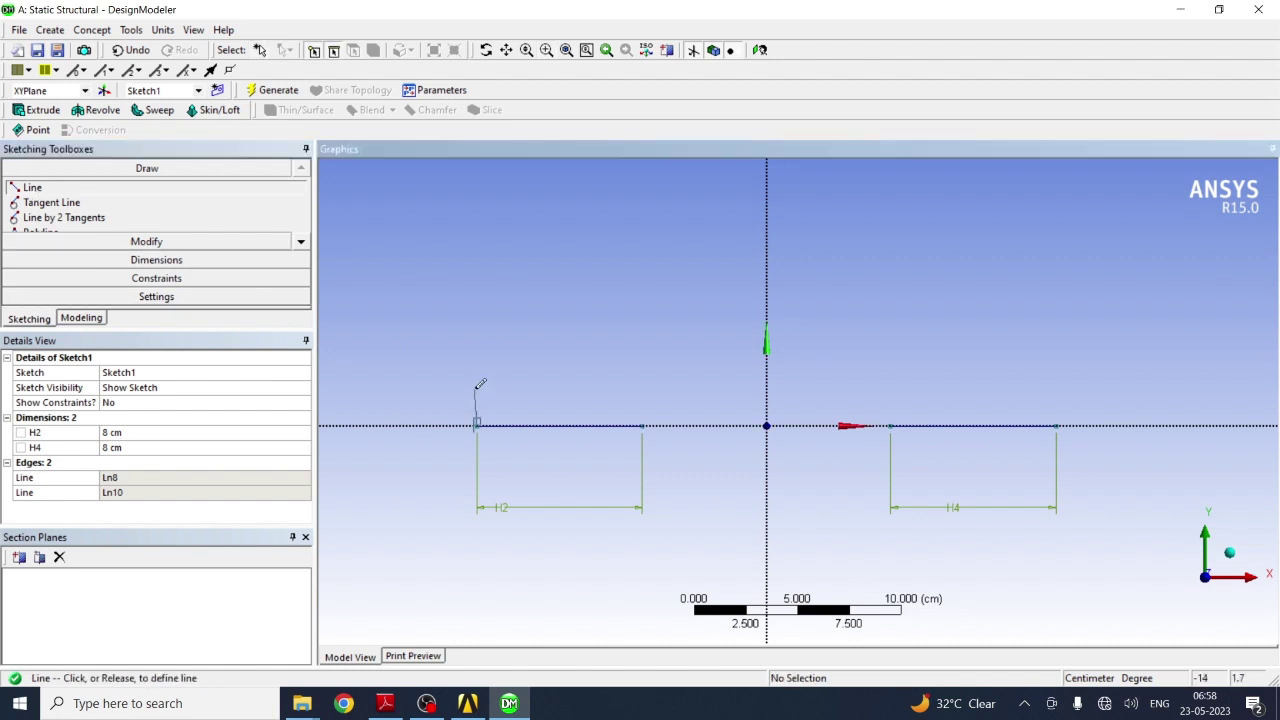
pyautogui.click(476, 388)
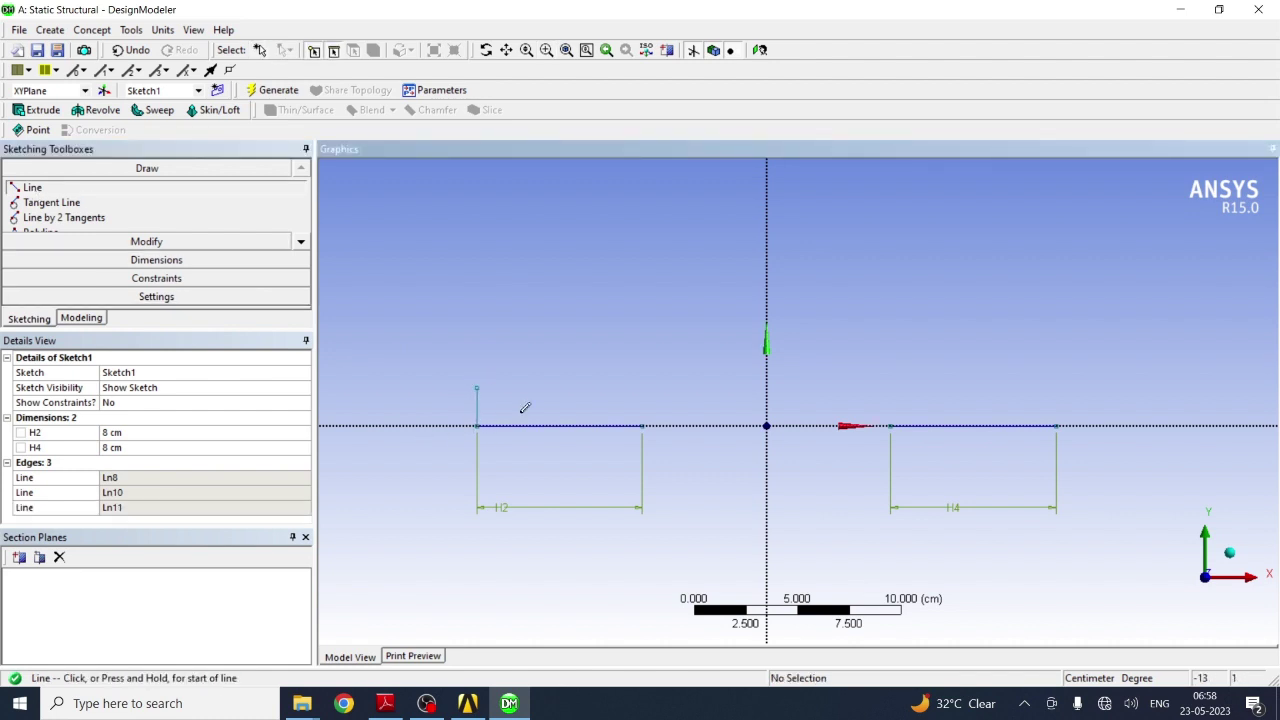
pyautogui.click(1056, 426)
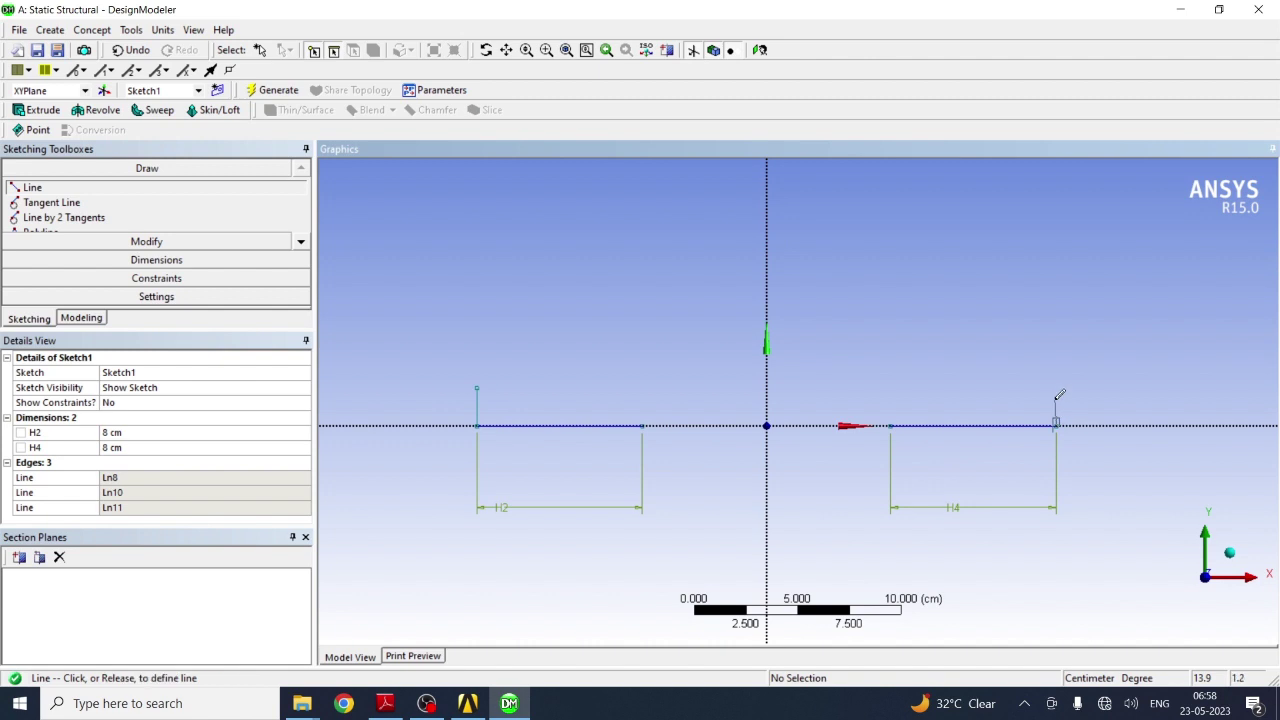
pyautogui.click(1054, 388)
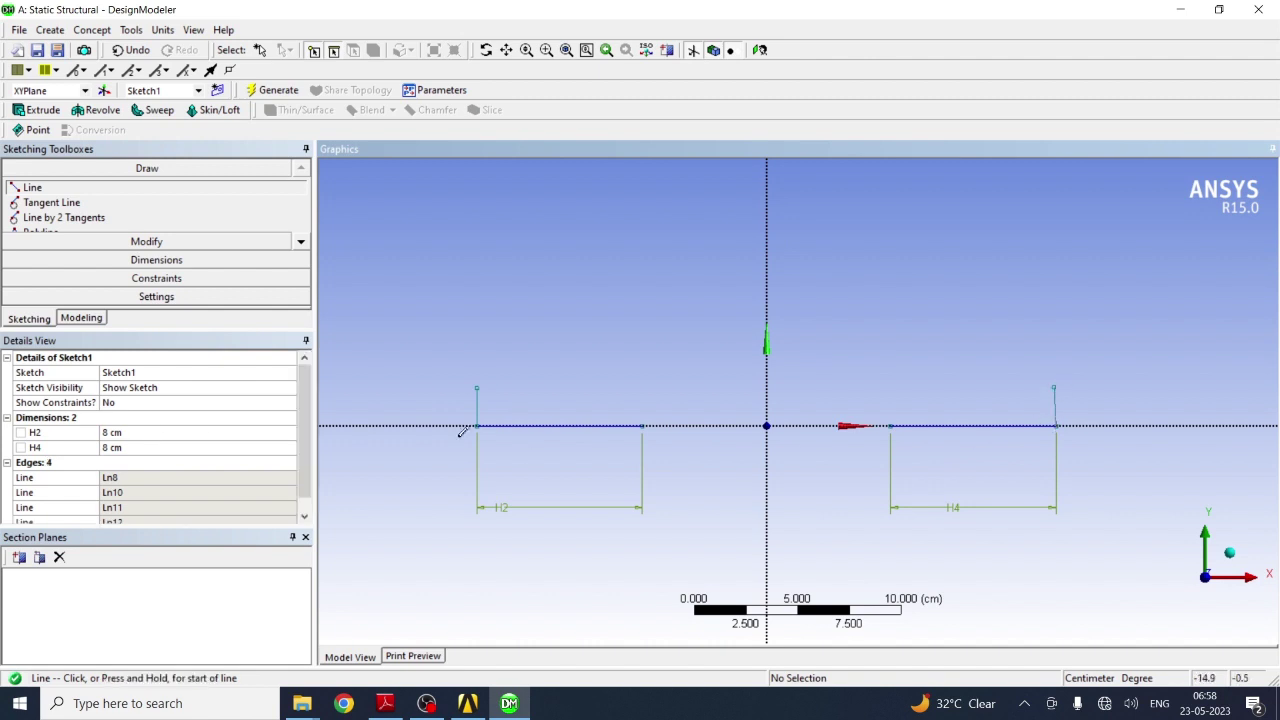
pyautogui.hotkey('ctrl', 'z')
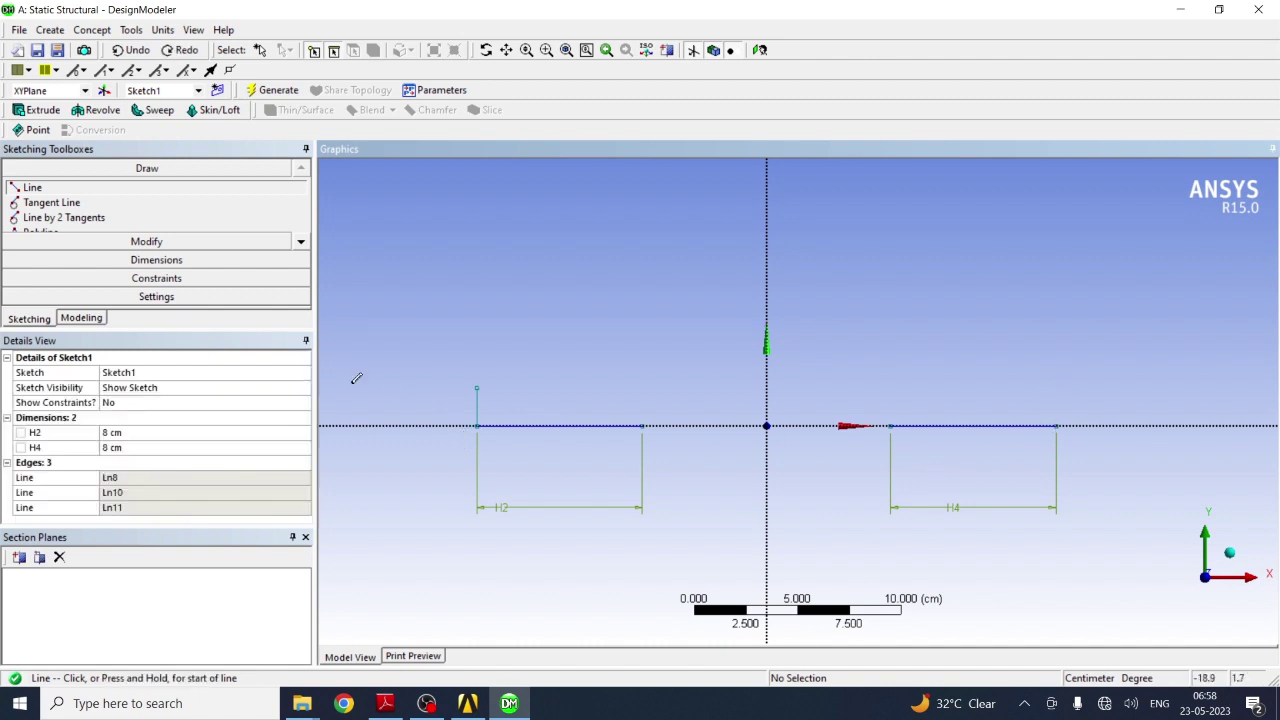
# Step: Sketch a vertical line about 1.9 cm upward from the outer end of the positive X side line, and dimension both vertical lines' heights
pyautogui.click(1056, 425)
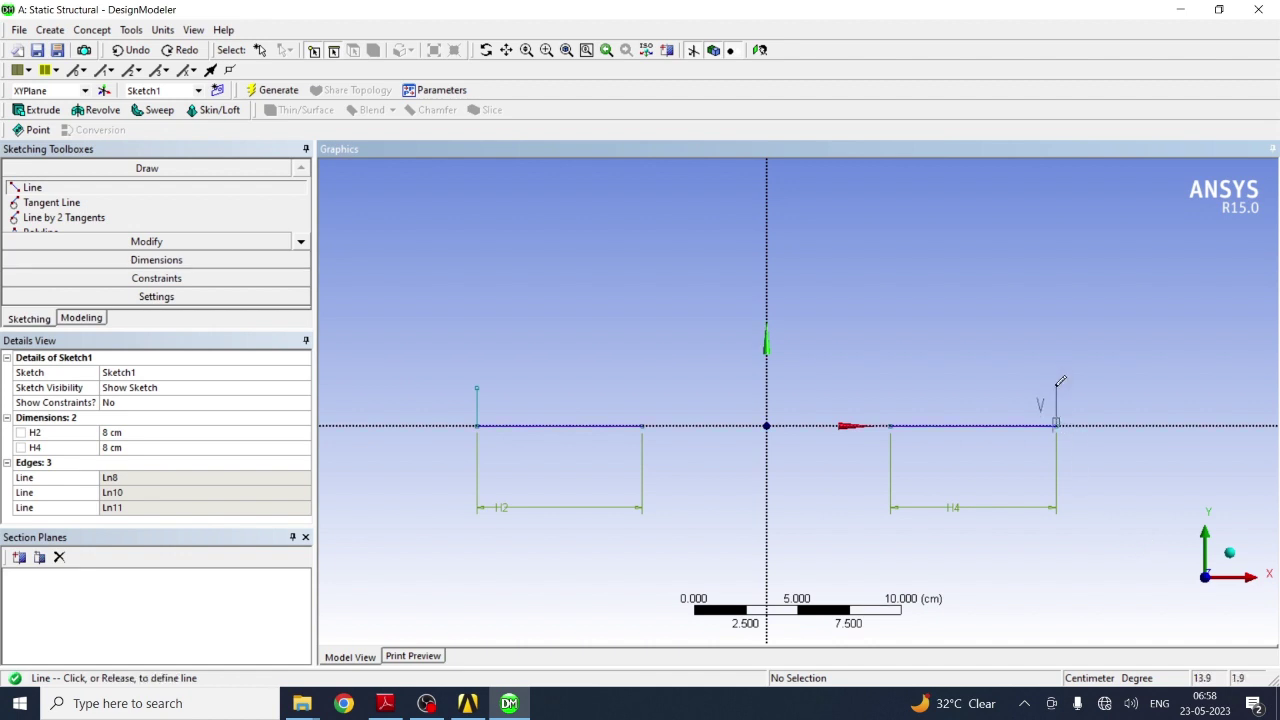
pyautogui.click(1058, 384)
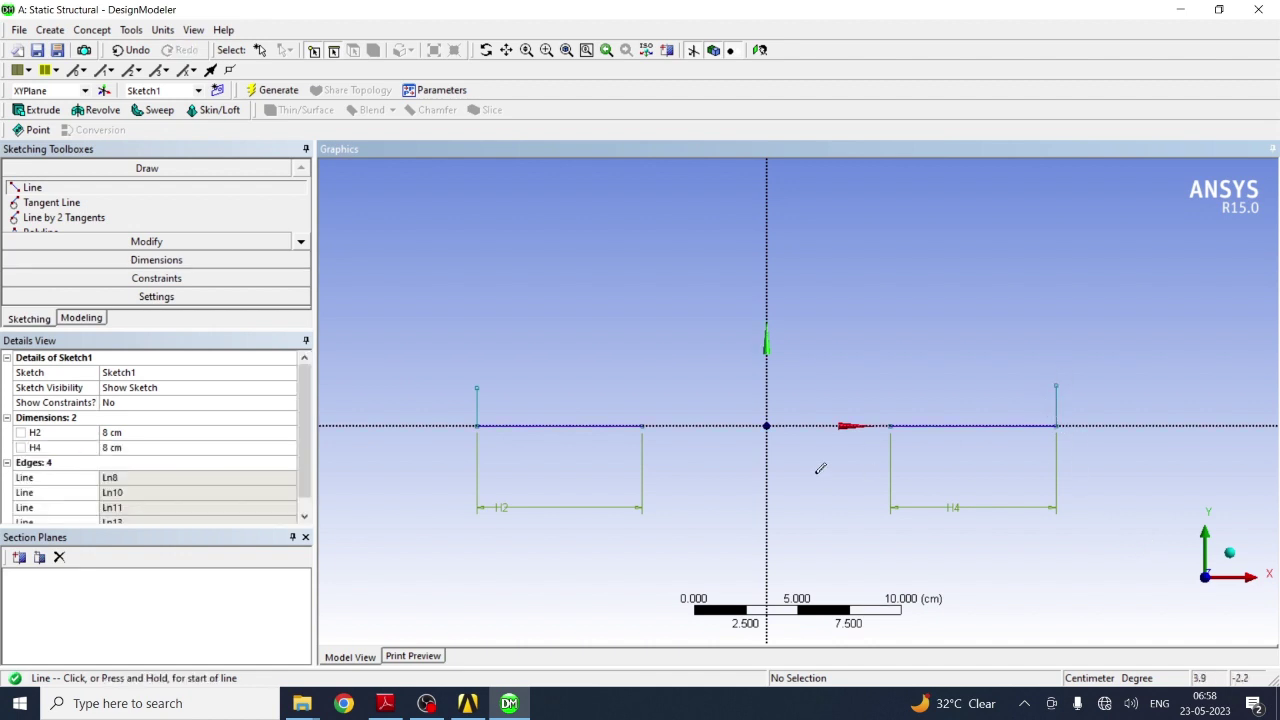
pyautogui.click(145, 260)
pyautogui.click(476, 410)
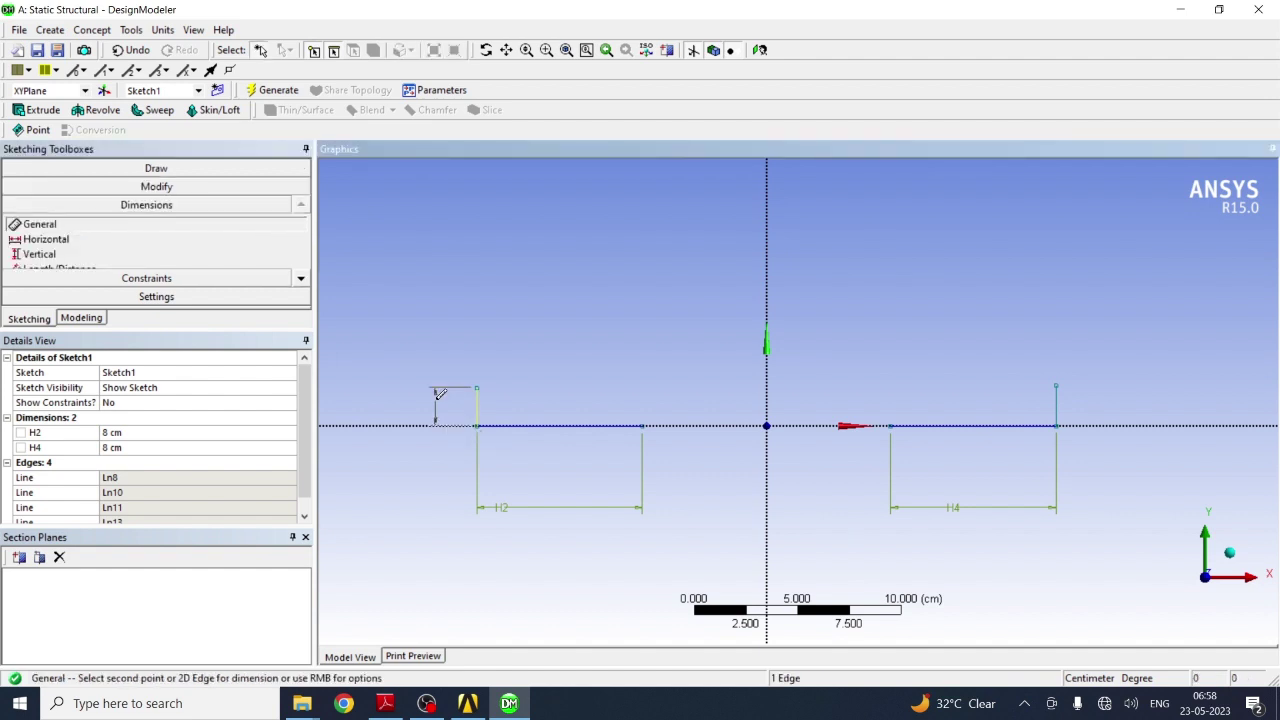
pyautogui.click(436, 394)
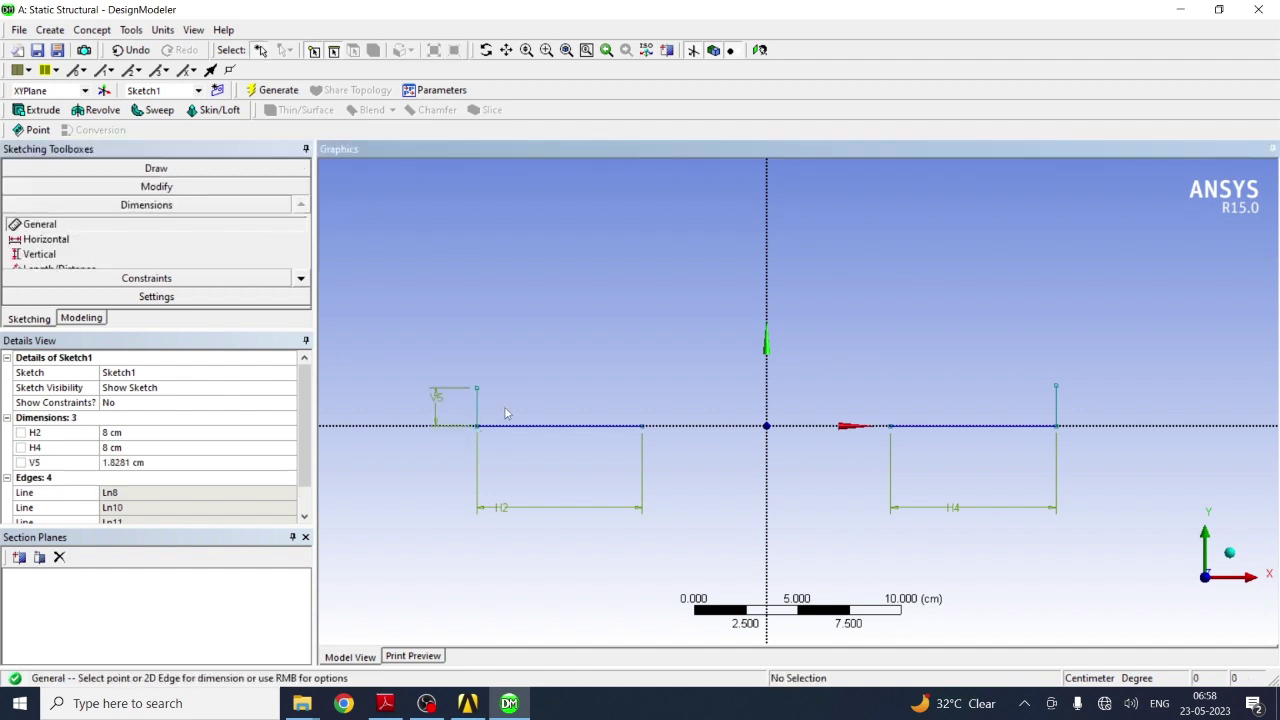
pyautogui.click(1056, 410)
pyautogui.click(1092, 421)
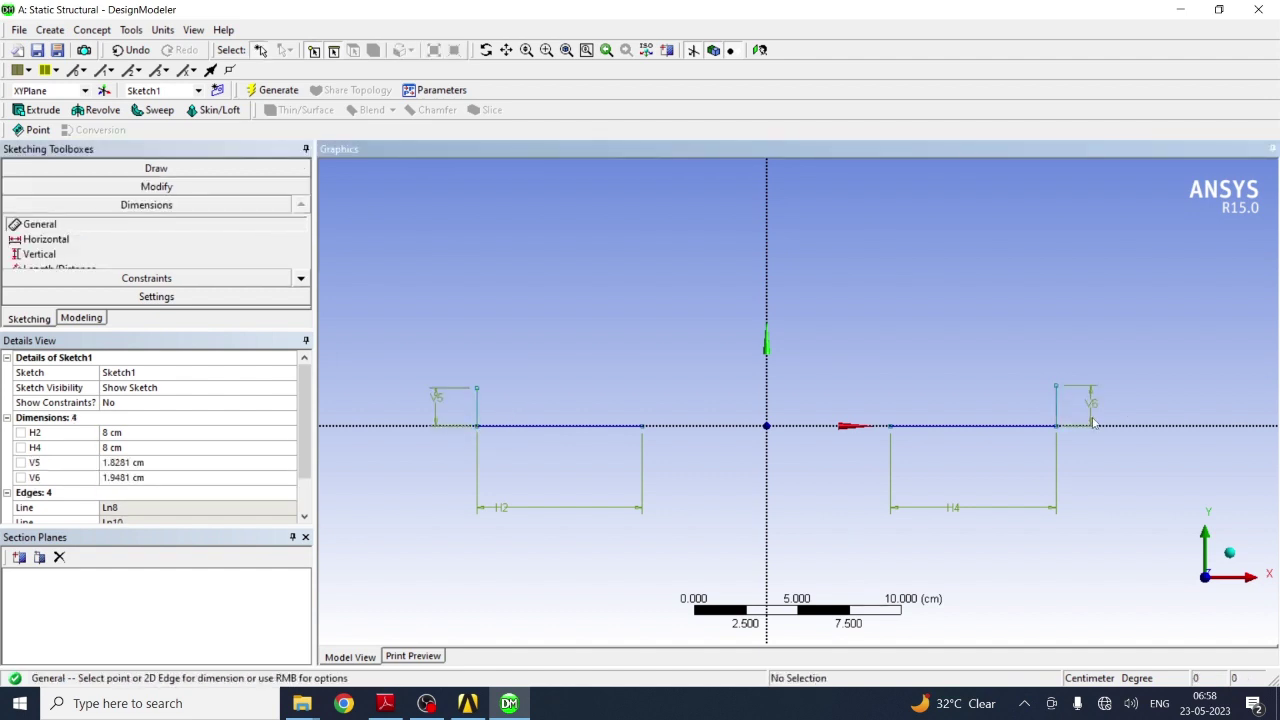
# Step: Set the heights of both short outer vertical lines to 1.5 cm
pyautogui.click(152, 463)
pyautogui.write('1.5')
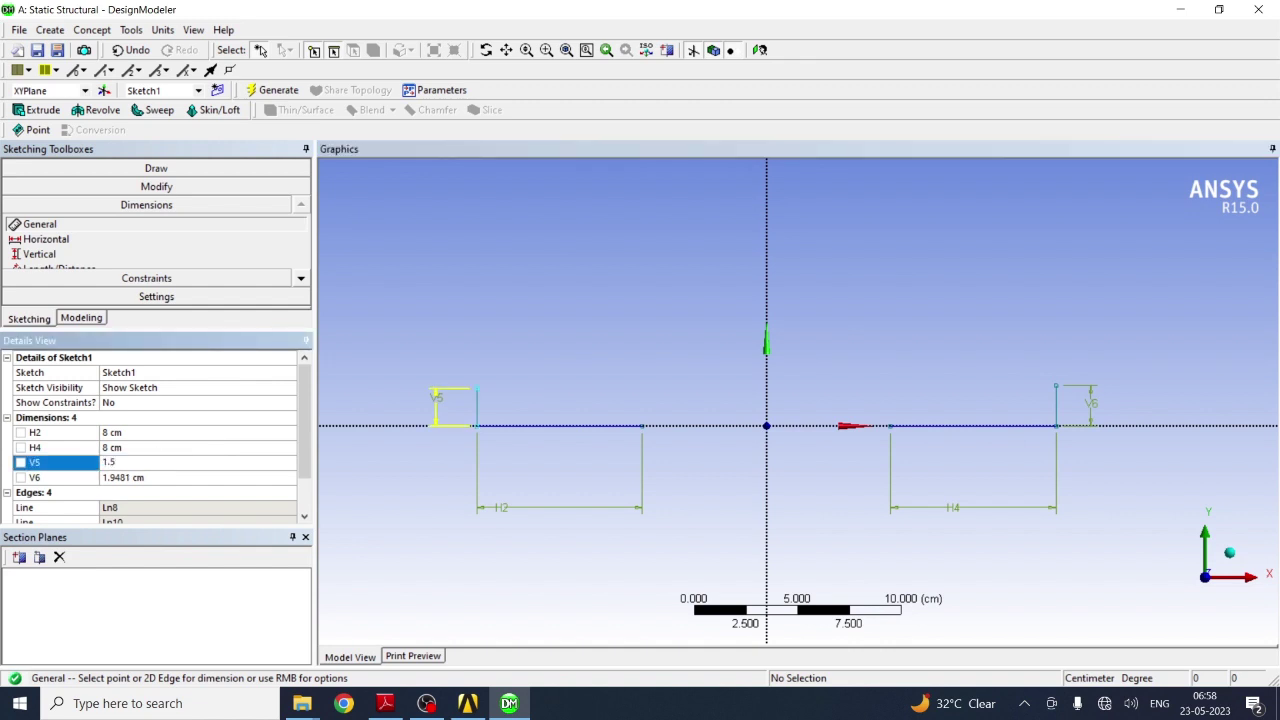
pyautogui.press('Return')
pyautogui.click(133, 479)
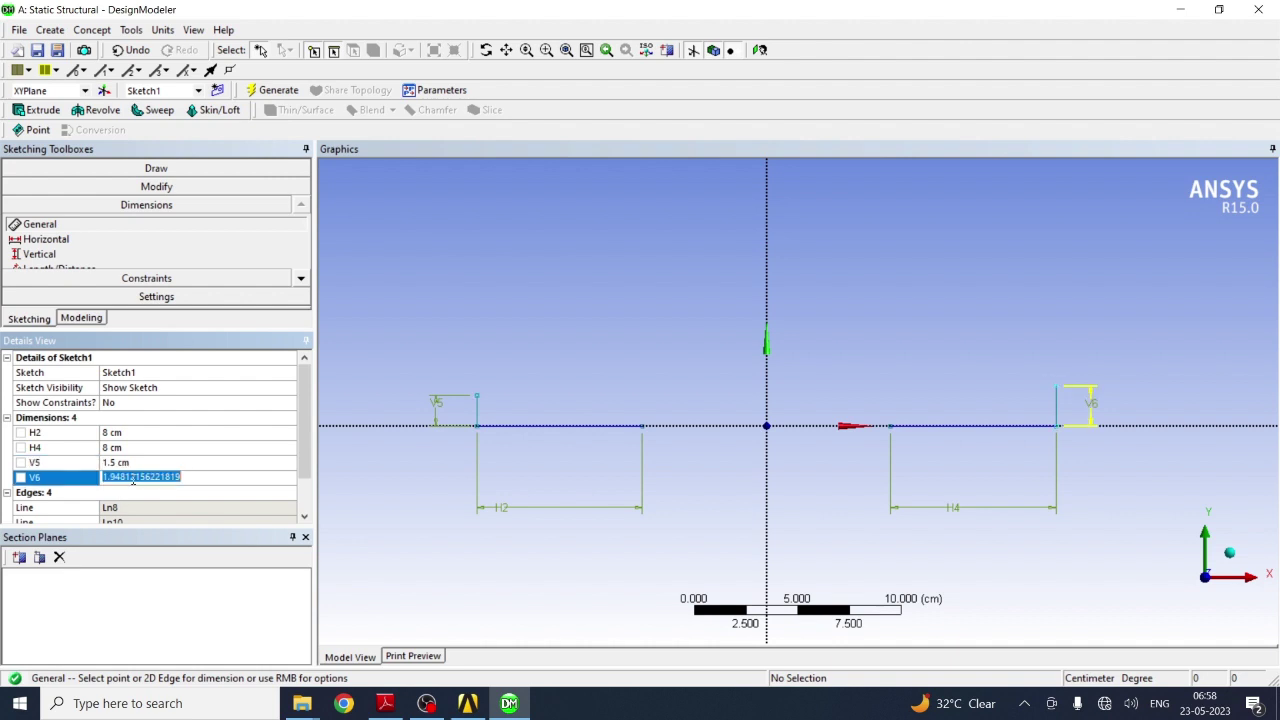
pyautogui.write('1.5')
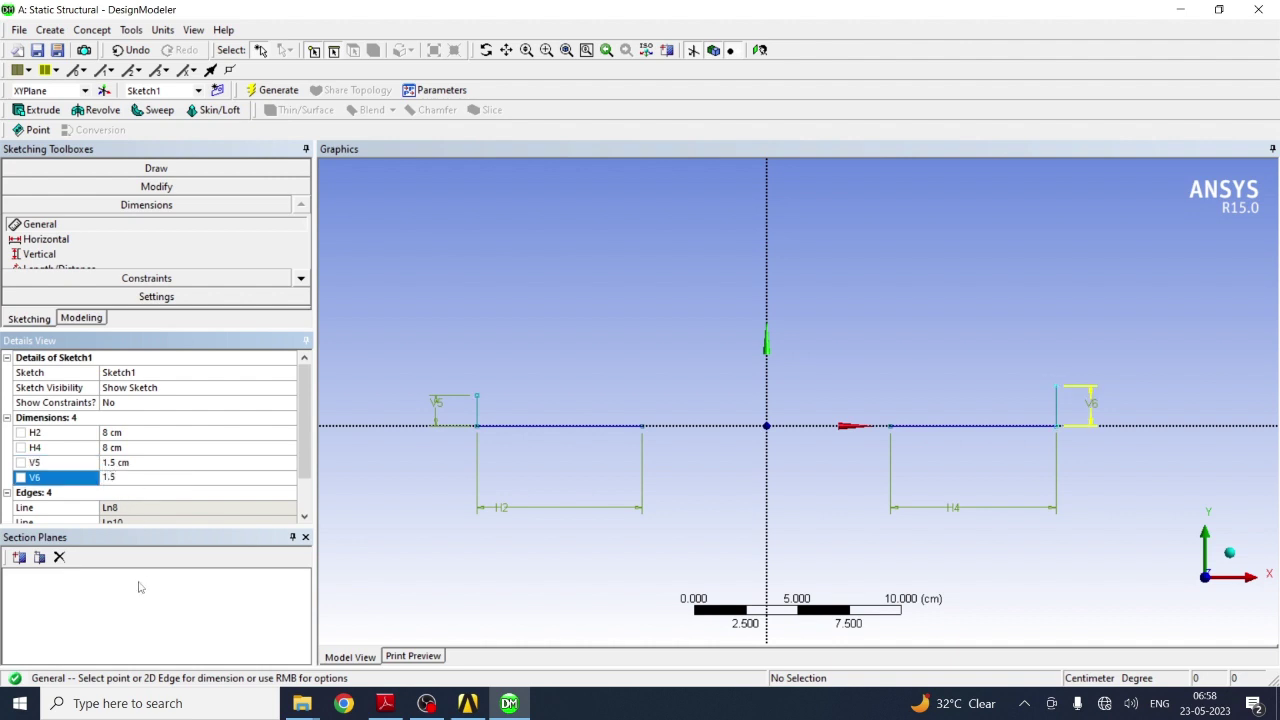
pyautogui.press('Return')
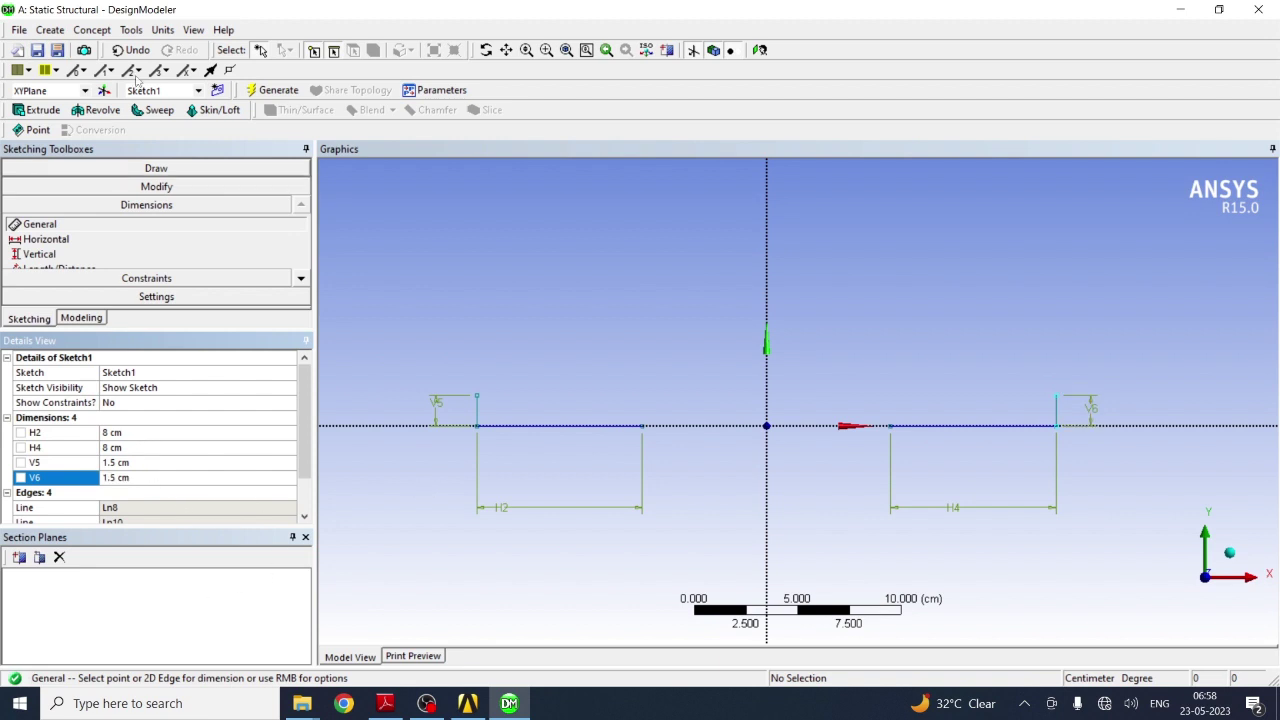
# Step: Sketch horizontal lines inward from the upper ends of the short vertical lines, about 6.5 cm on the negative X side and 6.8 cm on the positive
pyautogui.click(118, 170)
pyautogui.click(75, 189)
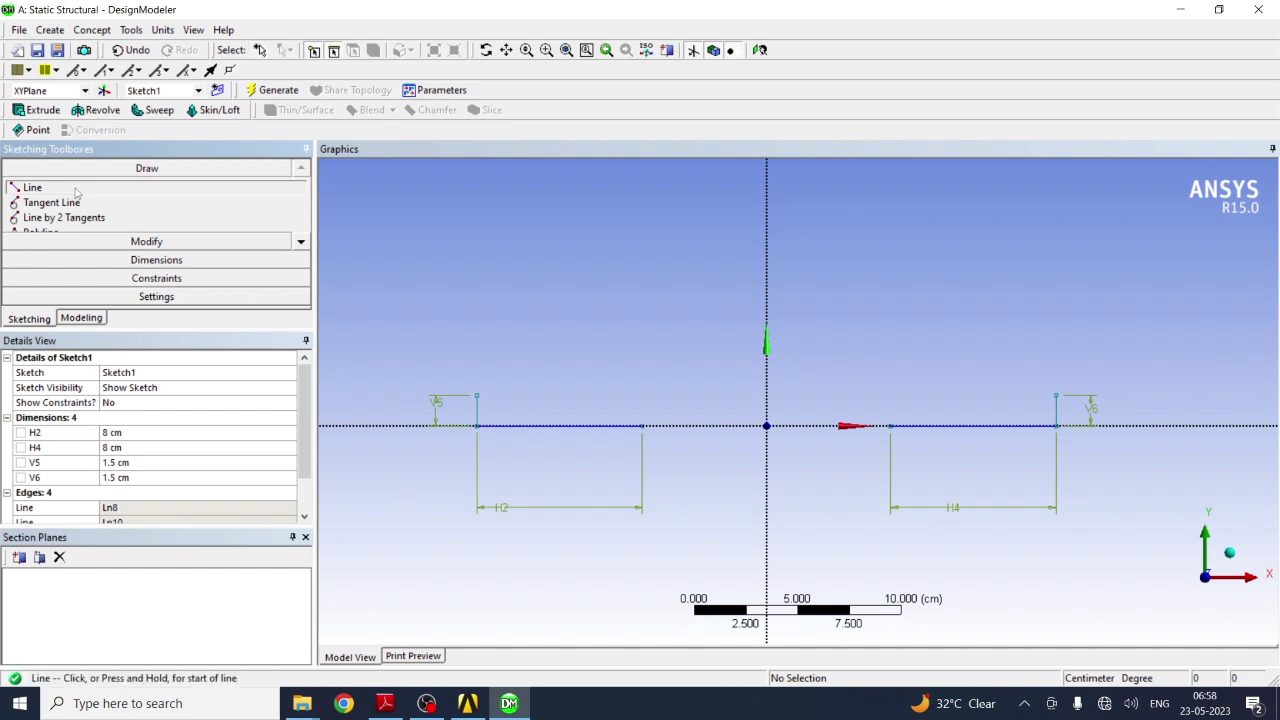
pyautogui.click(478, 395)
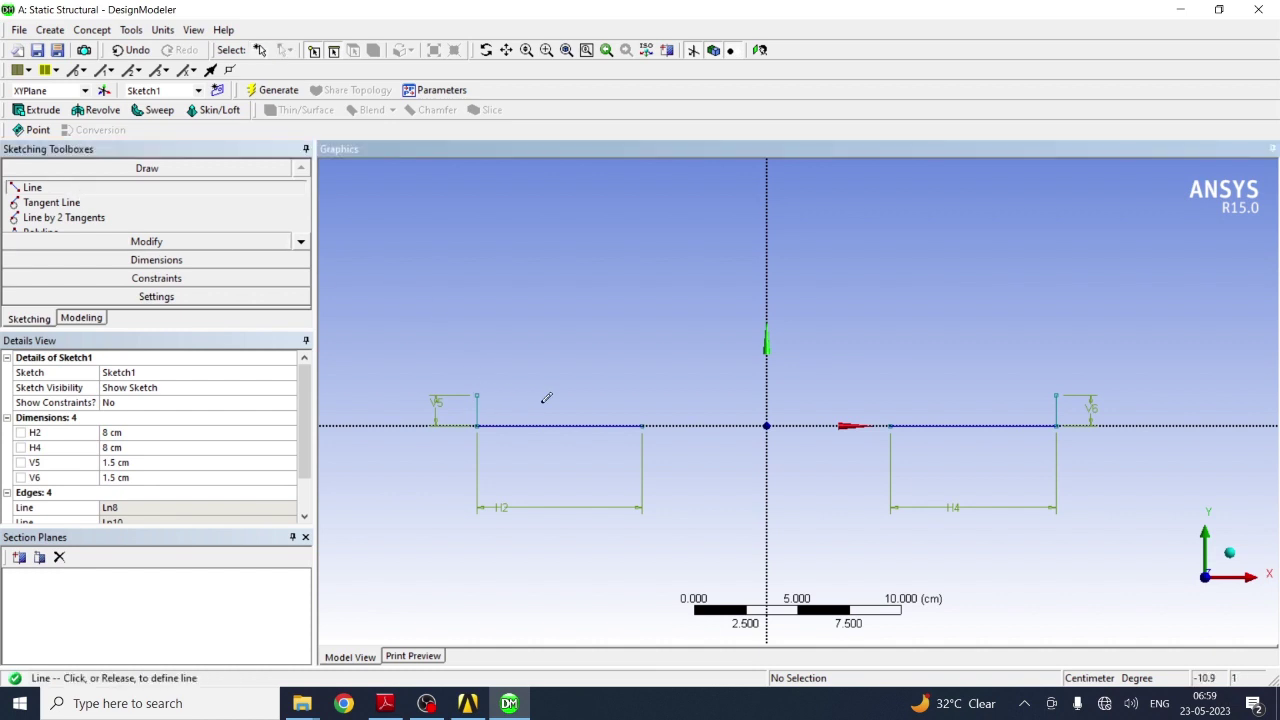
pyautogui.click(614, 395)
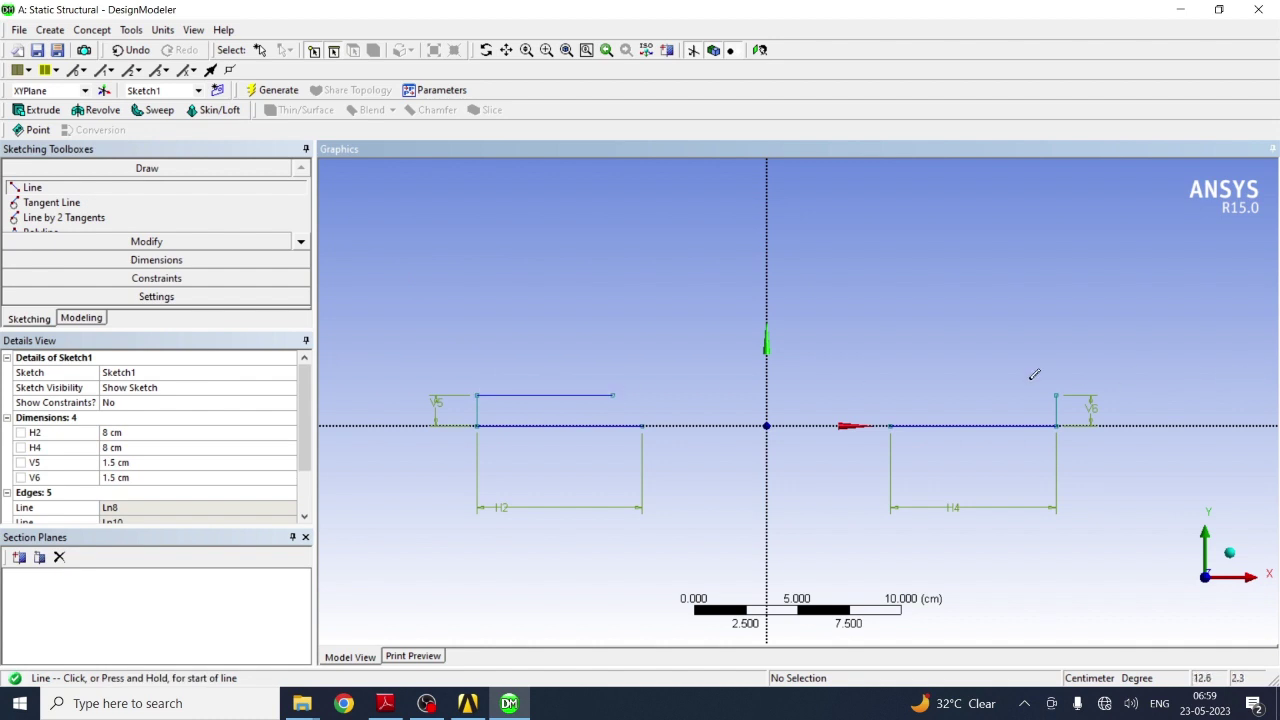
pyautogui.click(1057, 392)
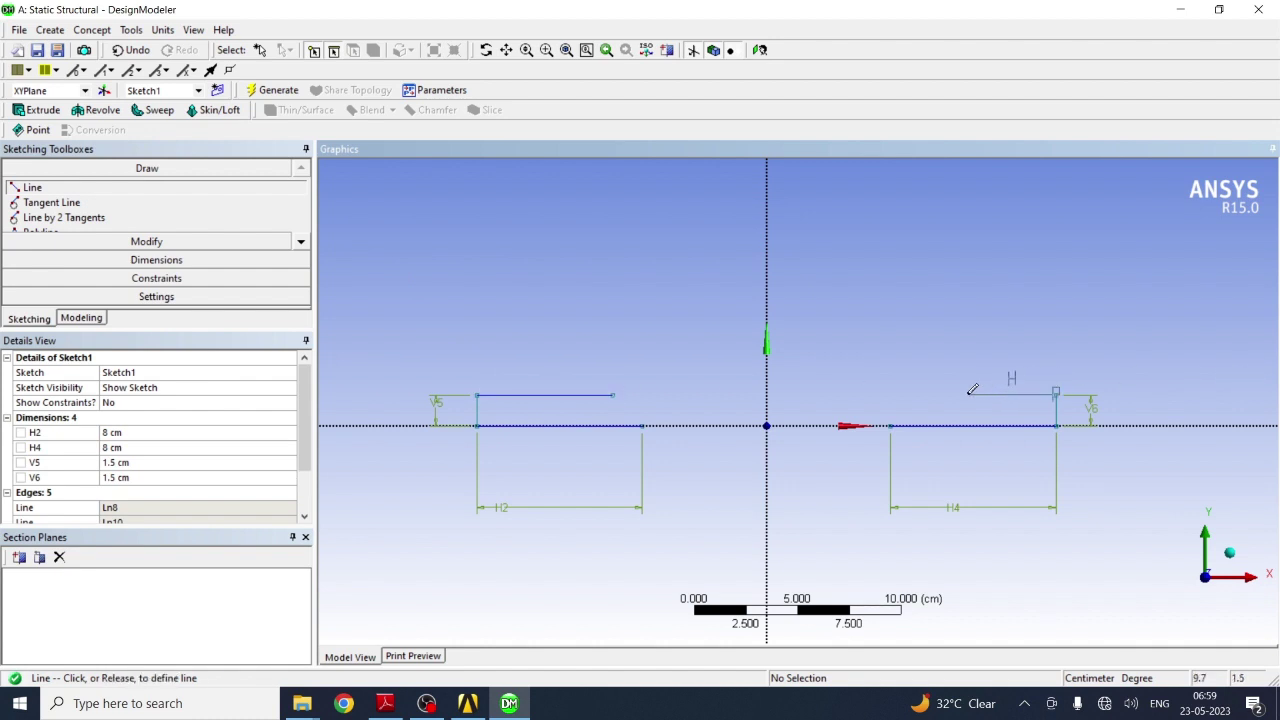
pyautogui.click(915, 395)
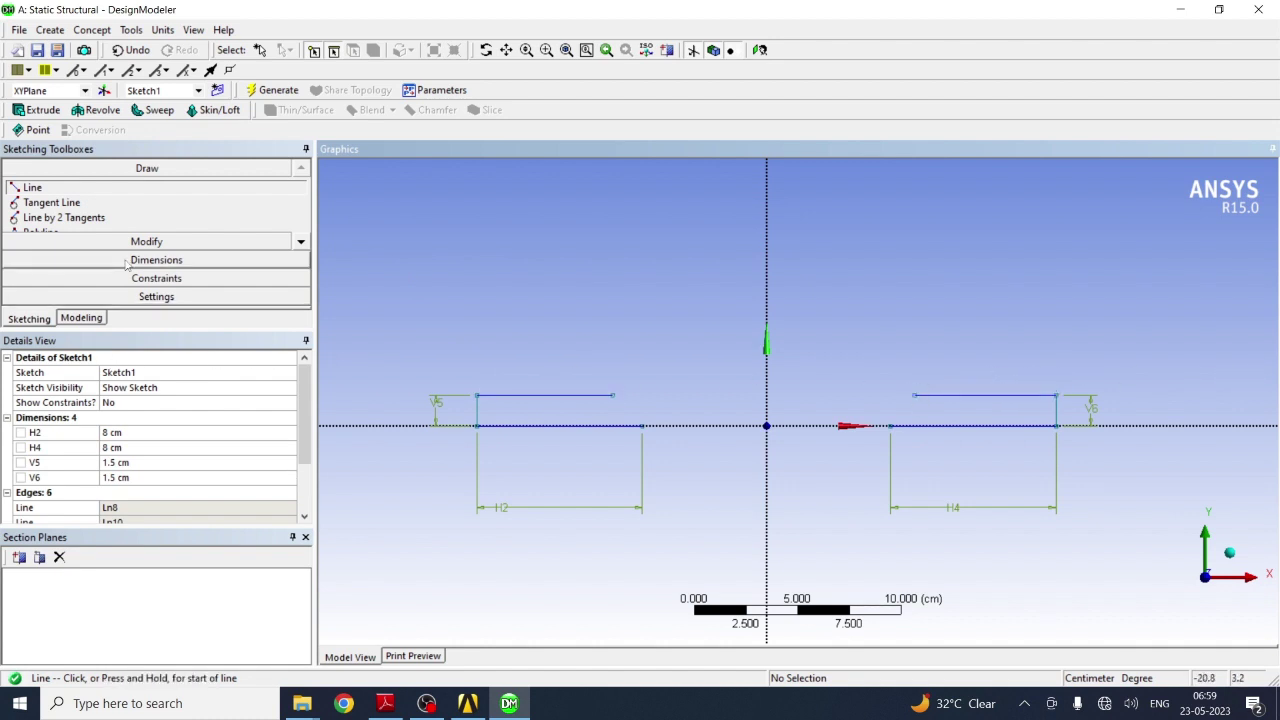
# Step: Dimension the lengths of both upper horizontal lines, placing the dimensions above them
pyautogui.click(156, 260)
pyautogui.click(546, 406)
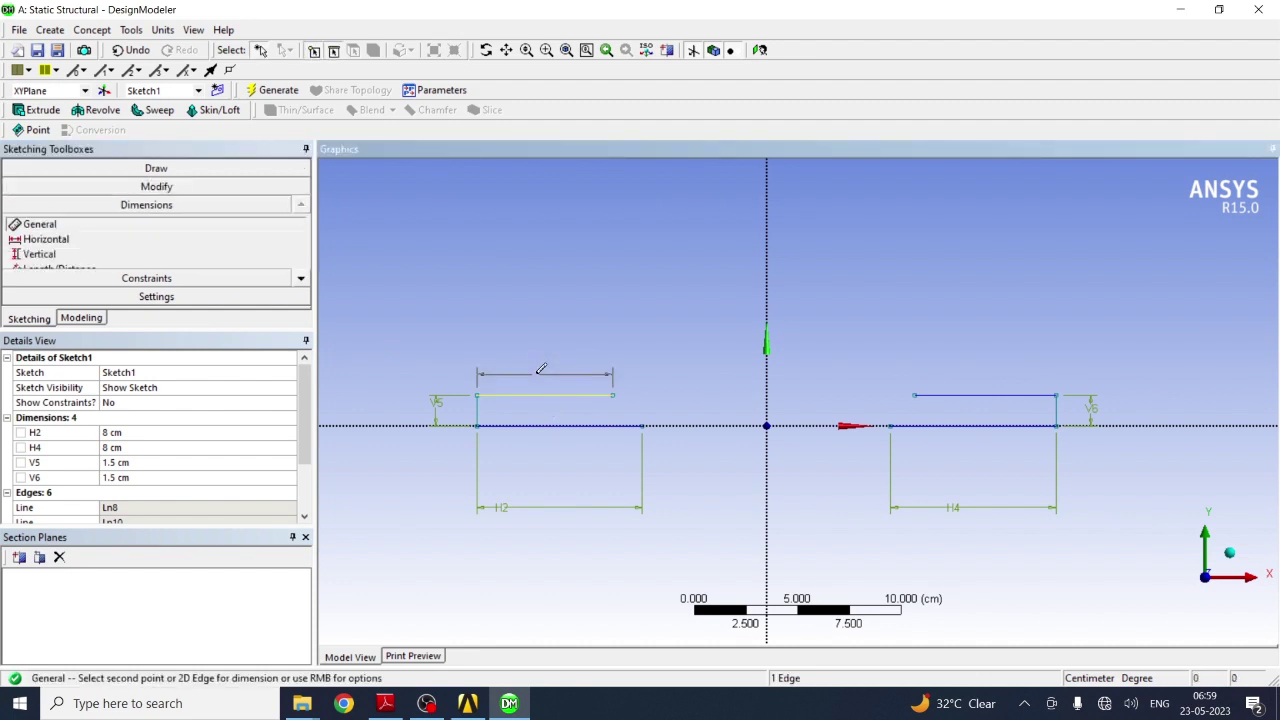
pyautogui.click(541, 365)
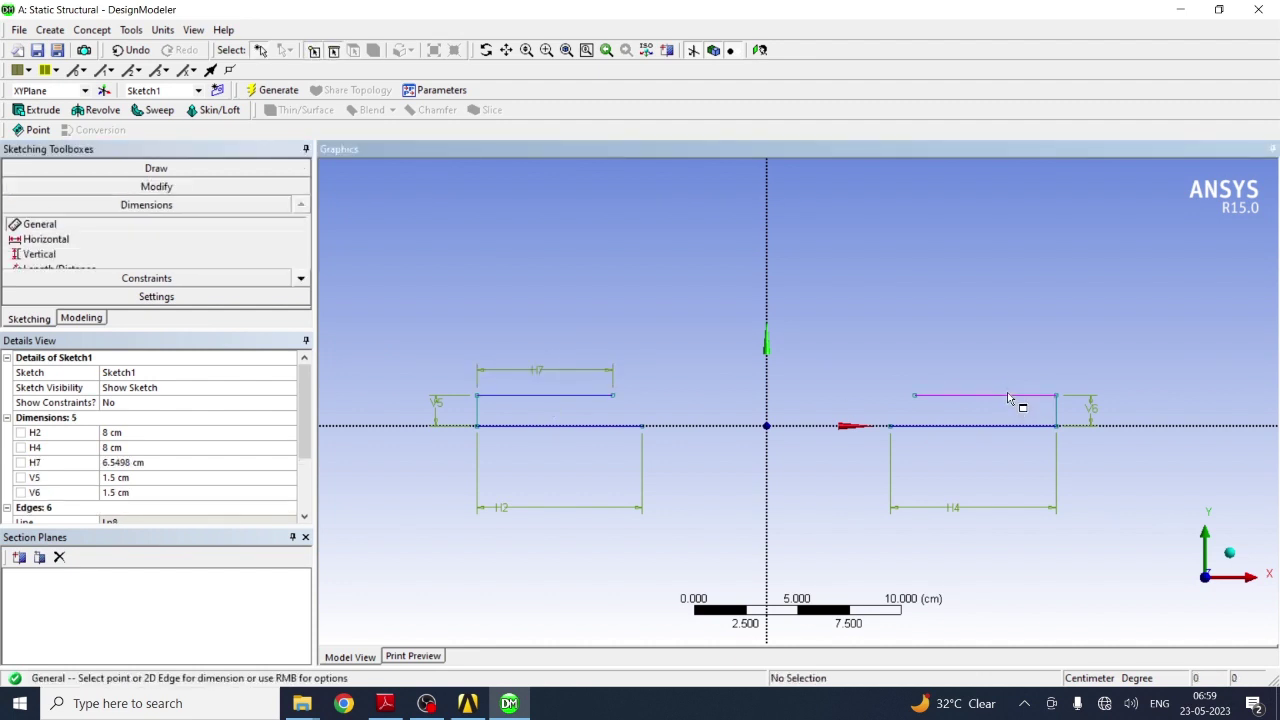
pyautogui.click(1014, 396)
pyautogui.click(1012, 375)
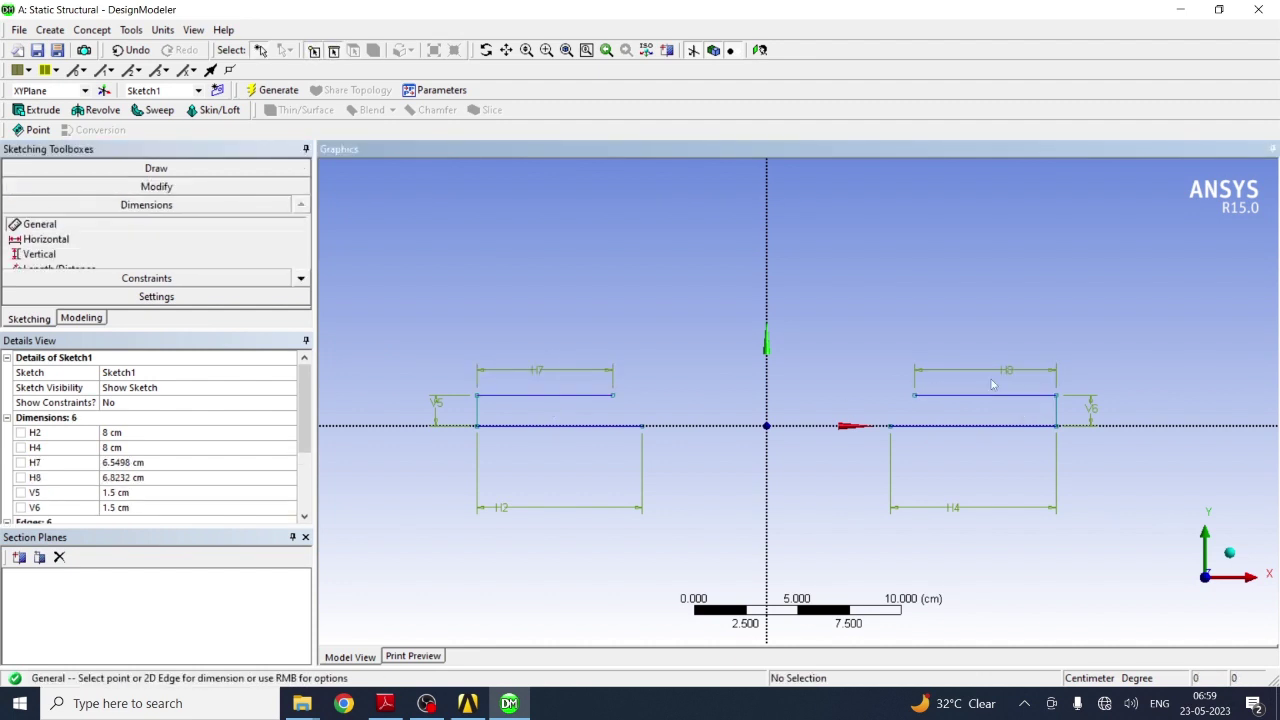
# Step: Set the lengths of both upper horizontal lines to 6.5 cm
pyautogui.click(118, 432)
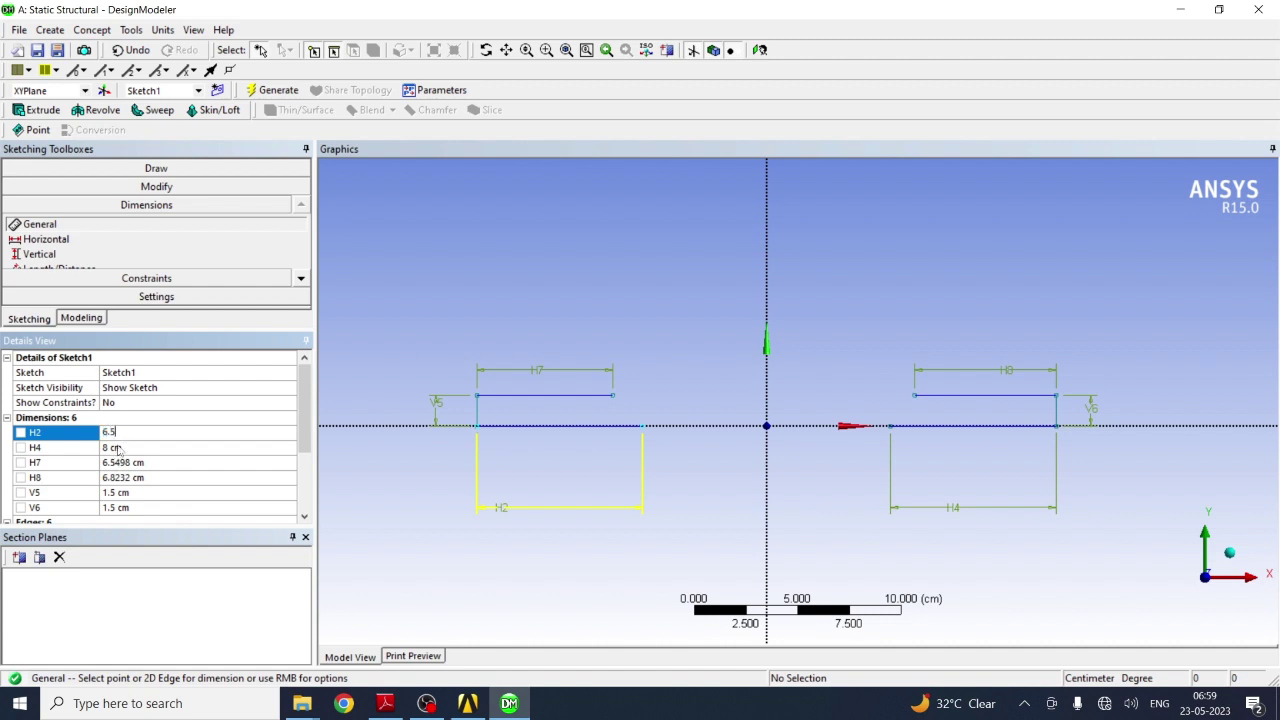
pyautogui.press('Escape')
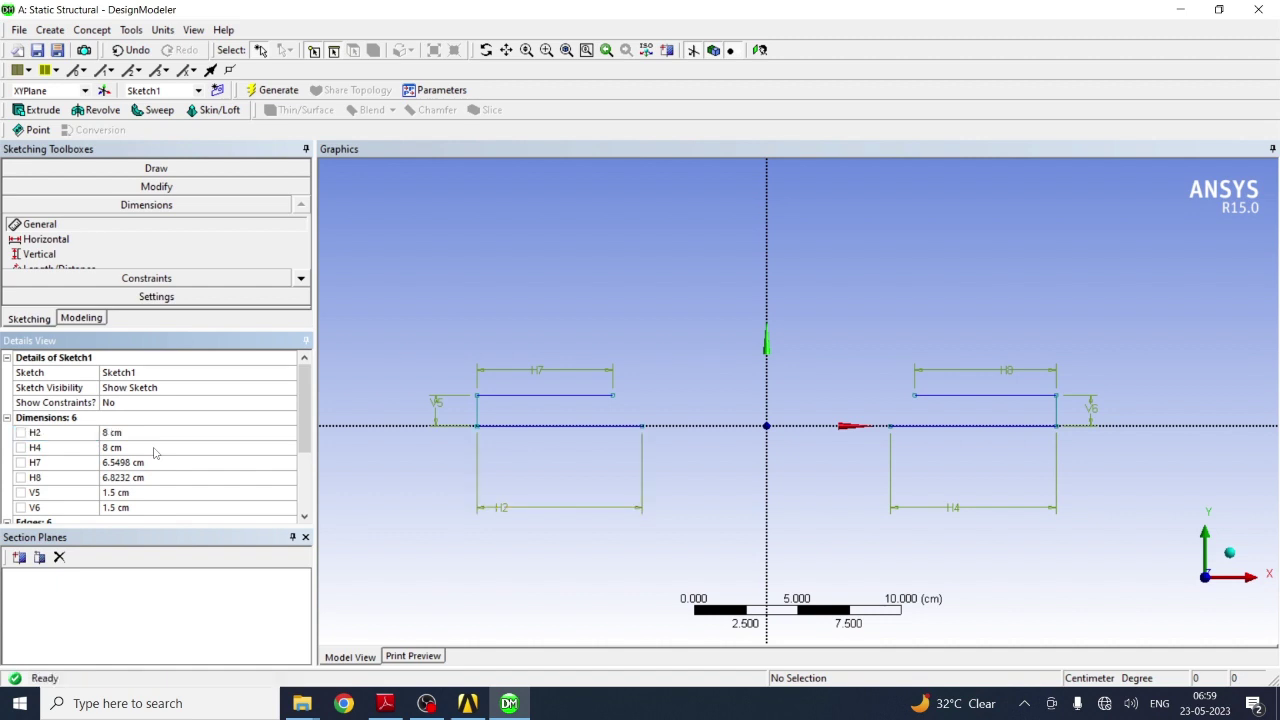
pyautogui.click(130, 462)
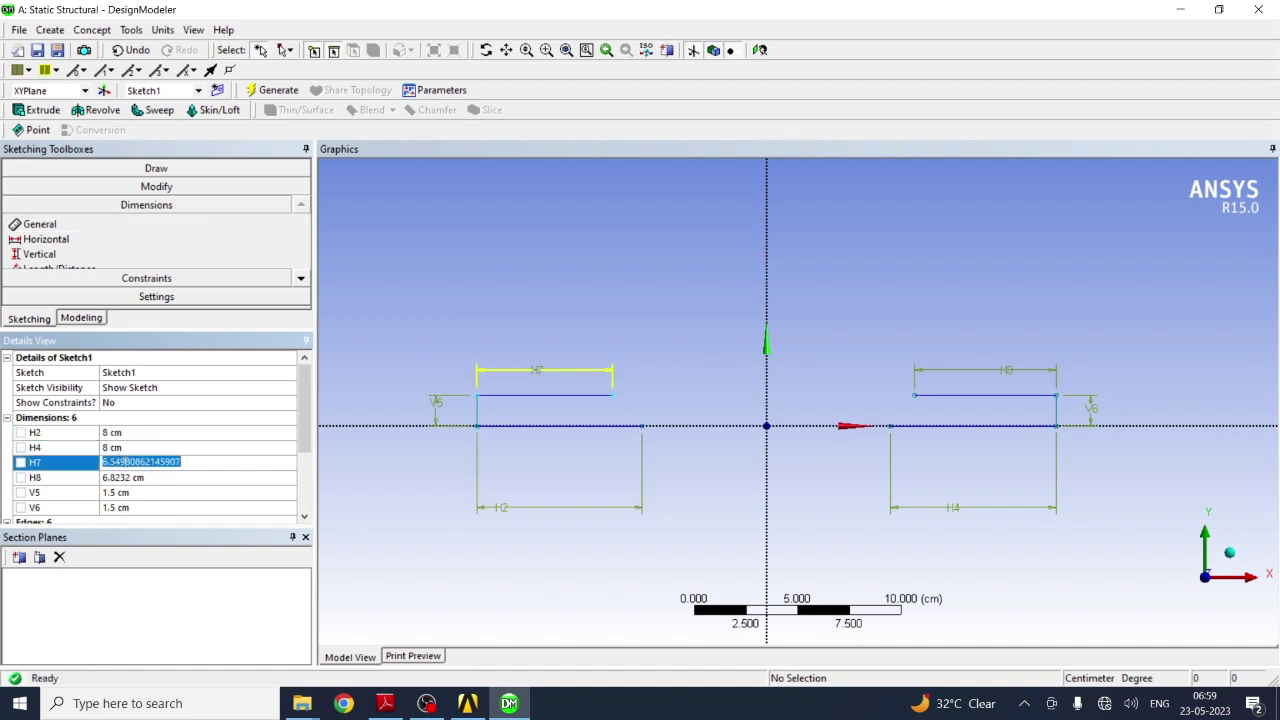
pyautogui.write('6.5')
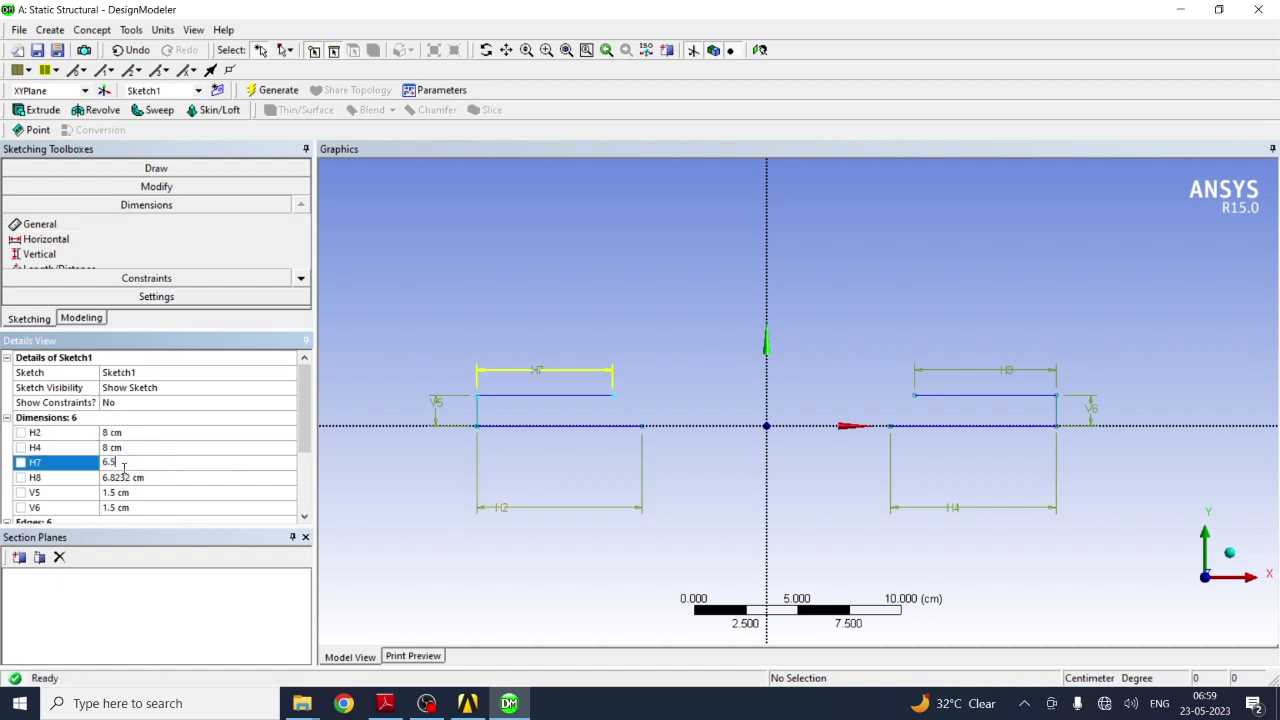
pyautogui.click(125, 479)
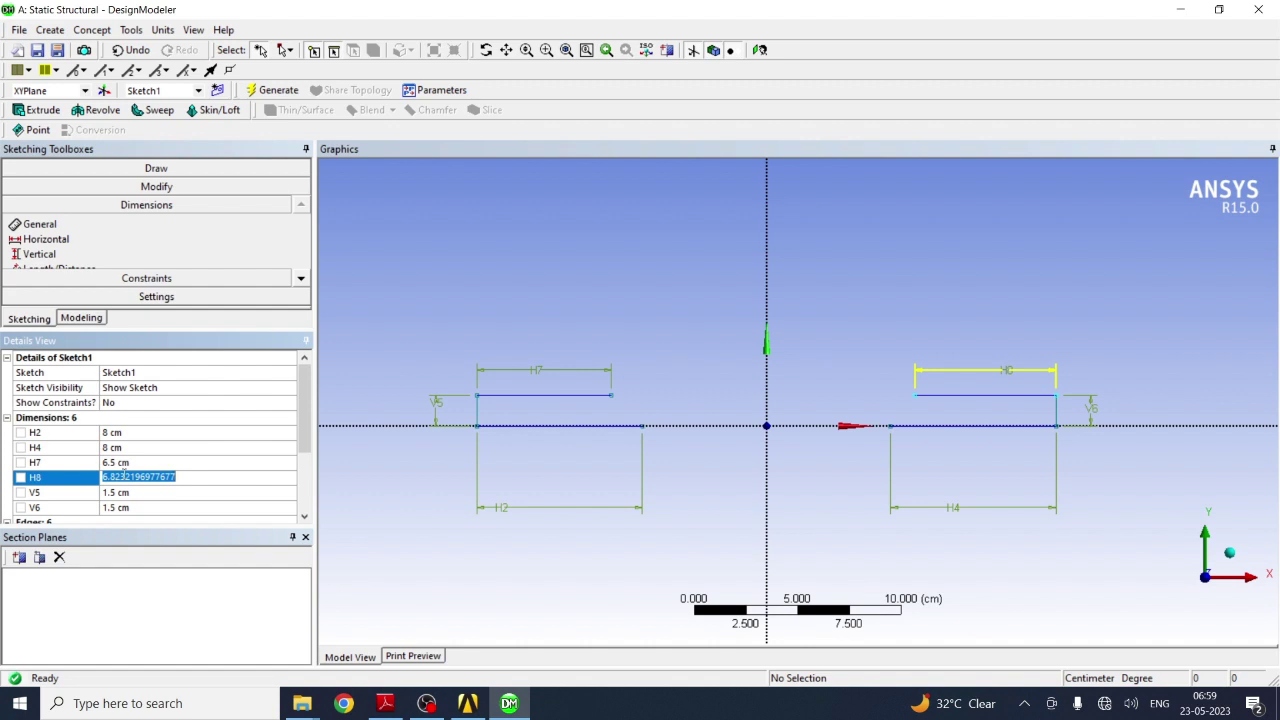
pyautogui.write('6.5')
pyautogui.press('Return')
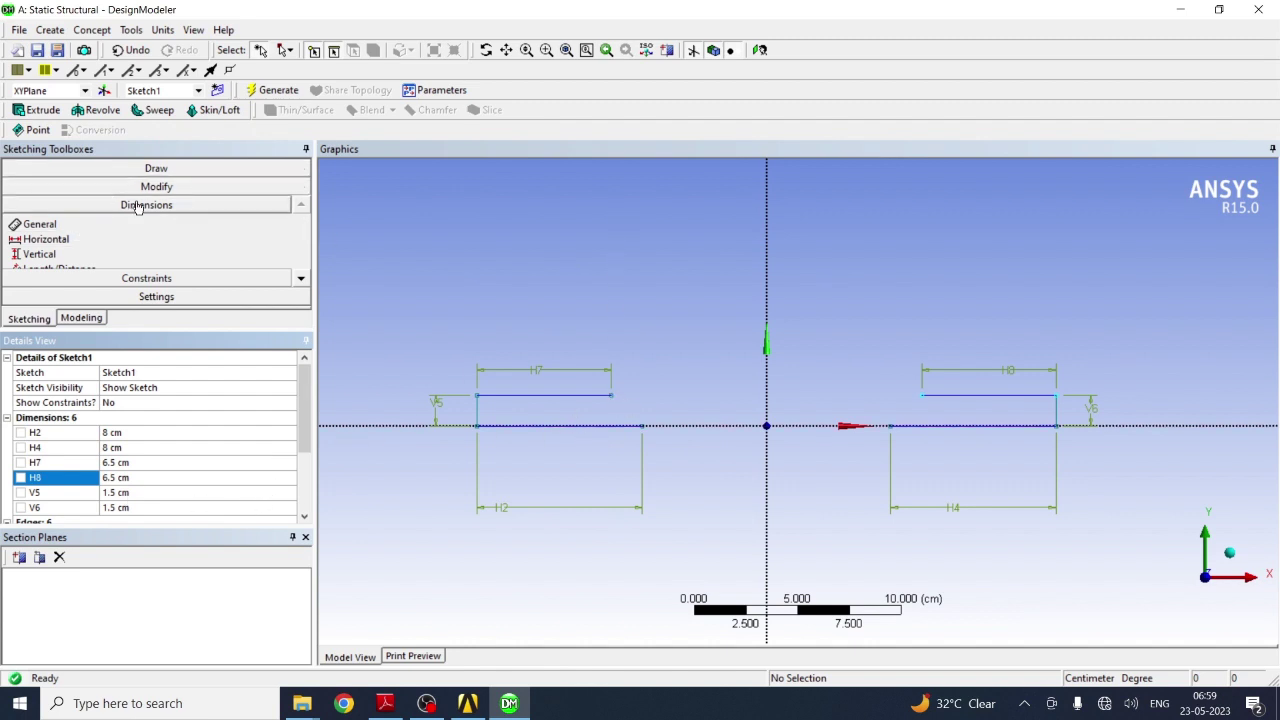
# Step: Sketch vertical lines upward from the inner ends of the upper horizontal lines, about 8.6 cm on the negative X side and 8.5 cm on the positive
pyautogui.click(154, 169)
pyautogui.click(32, 187)
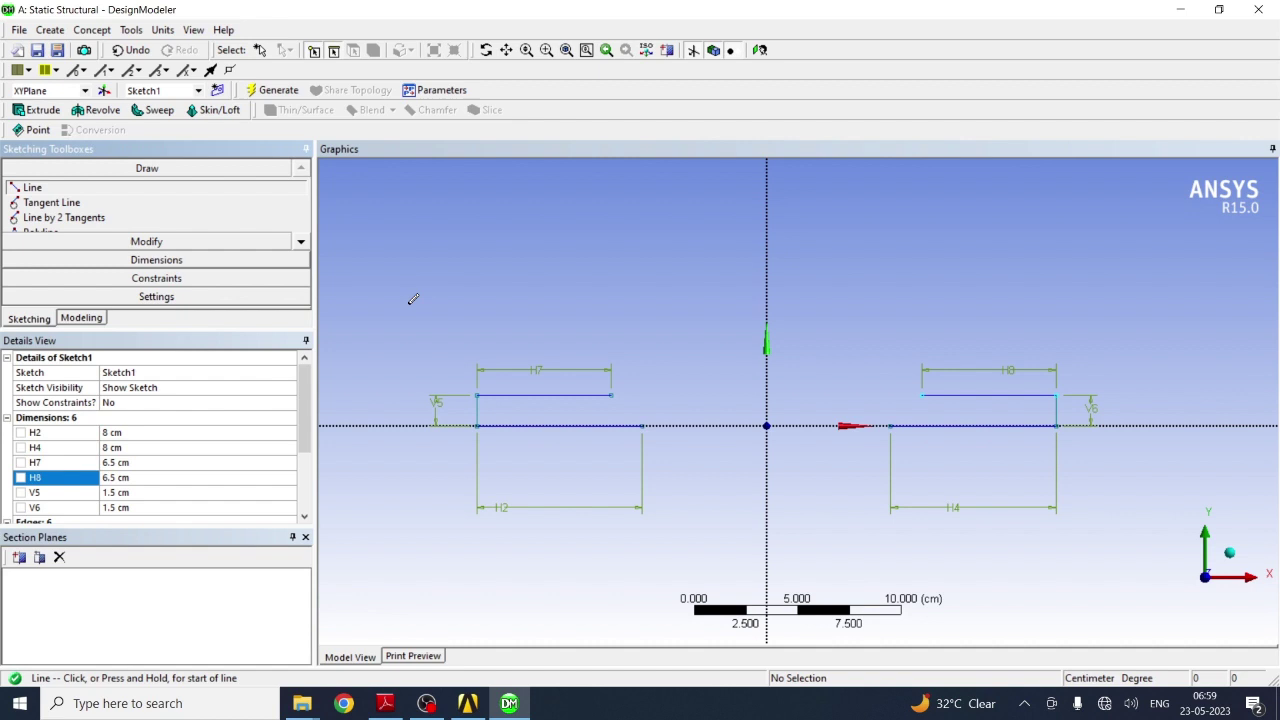
pyautogui.click(611, 395)
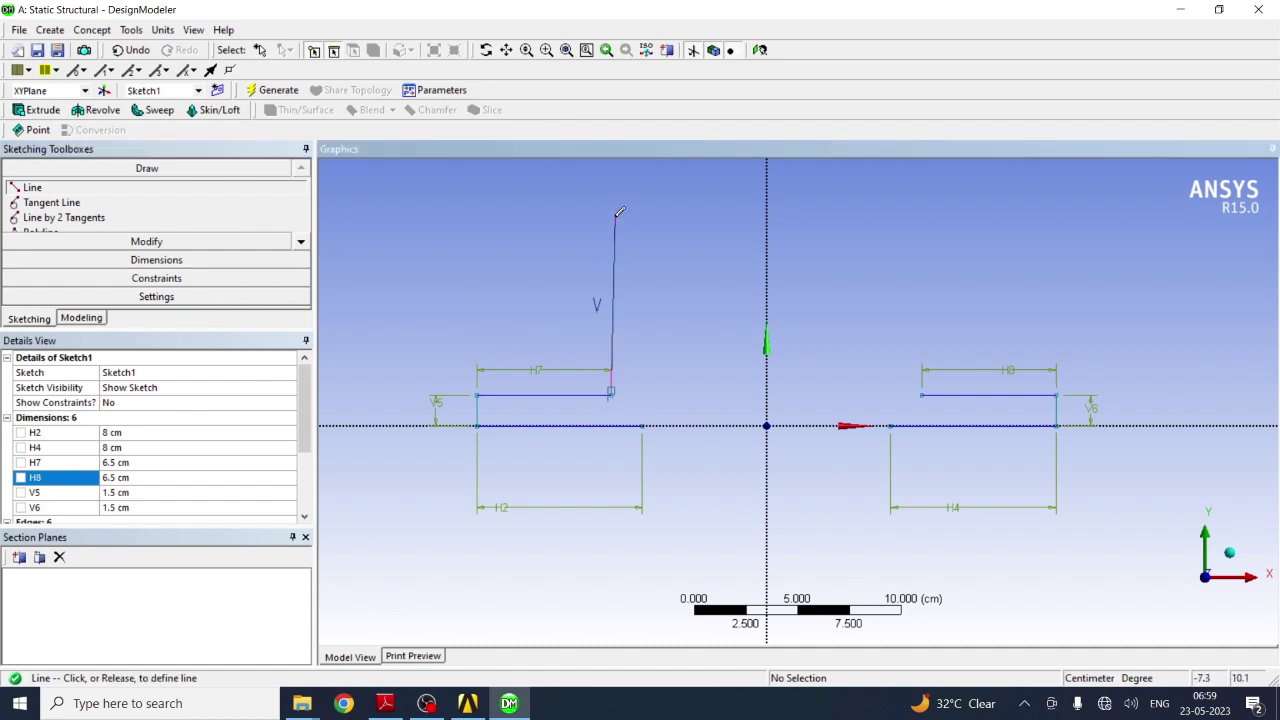
pyautogui.click(615, 214)
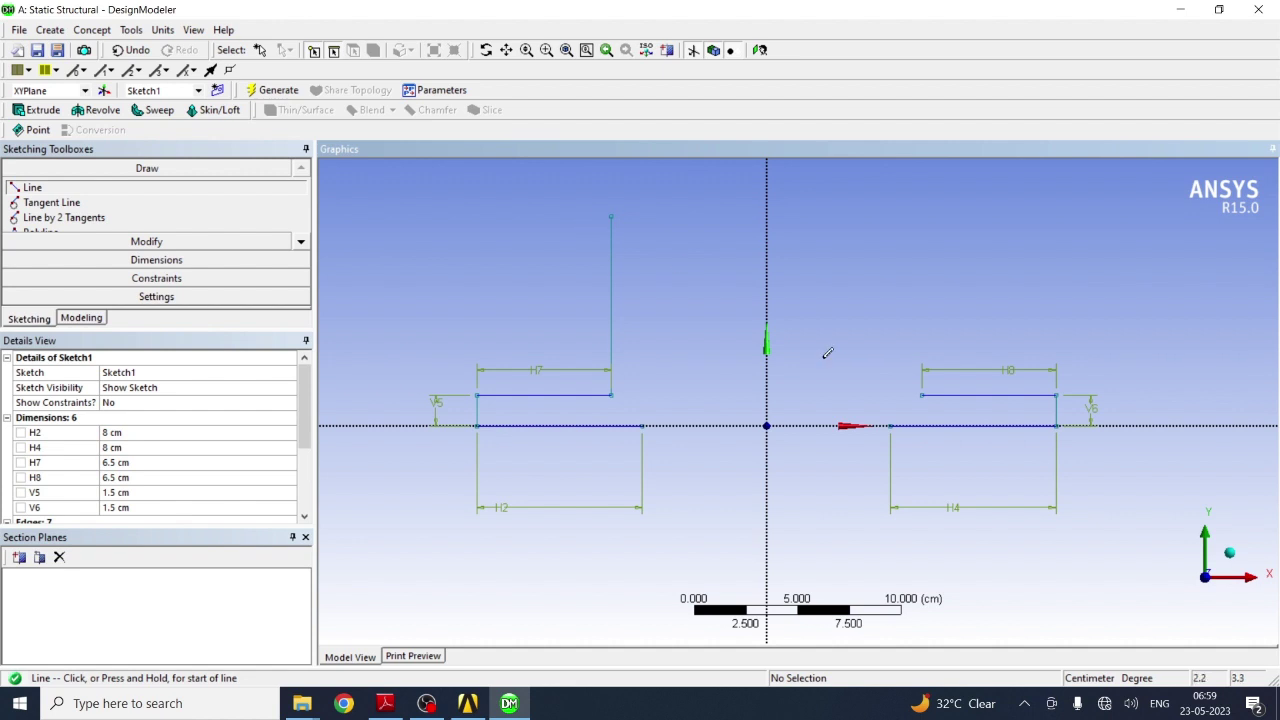
pyautogui.click(921, 395)
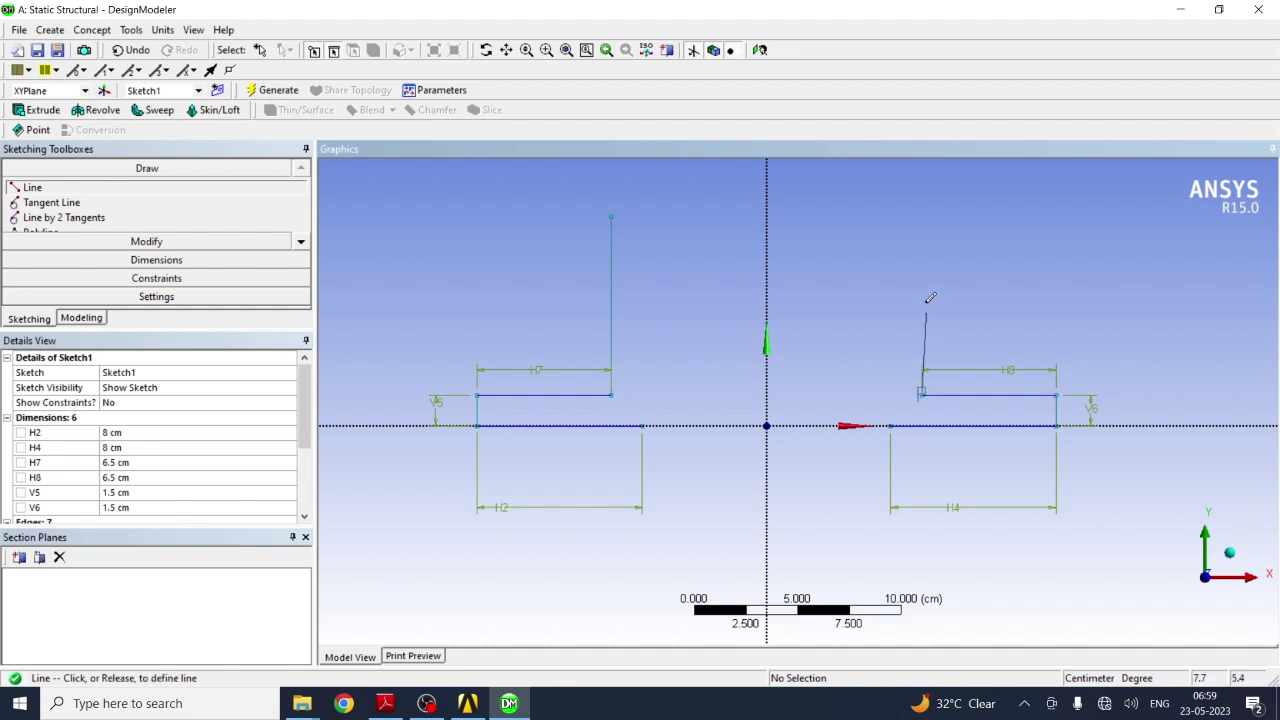
pyautogui.click(922, 216)
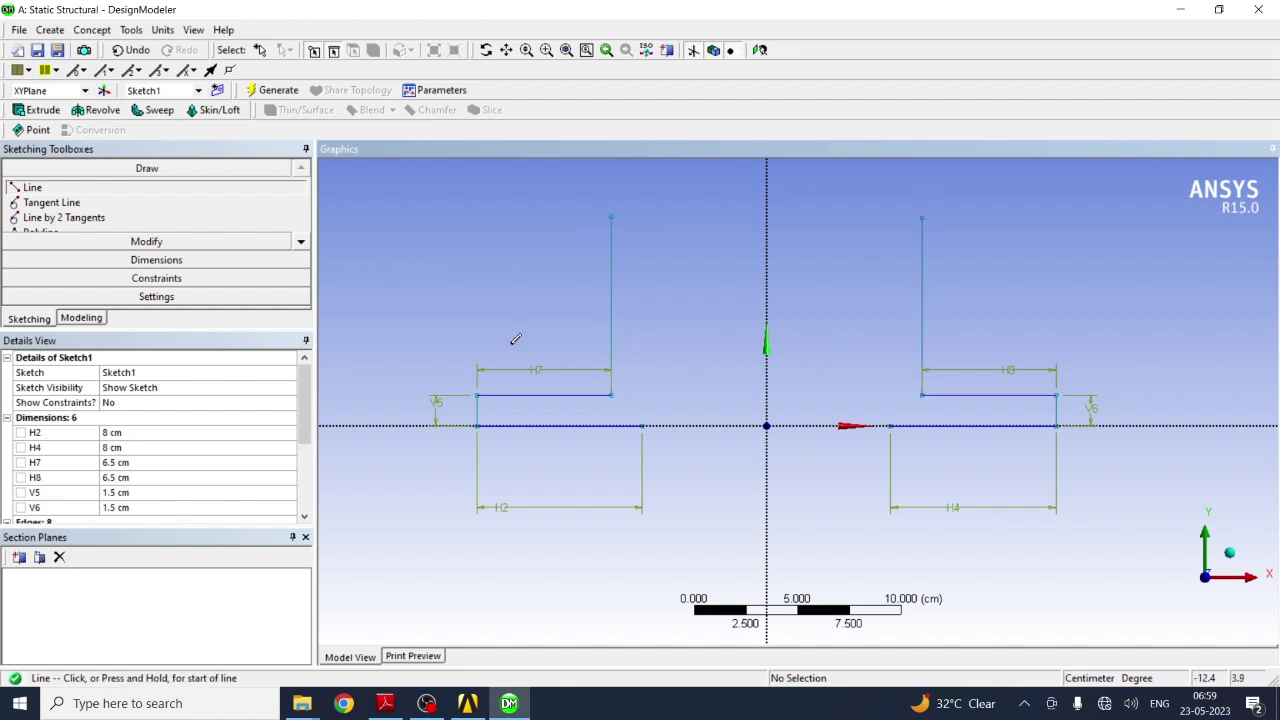
# Step: Dimension the heights of both tall vertical lines, placing the dimensions on their outer sides
pyautogui.click(155, 262)
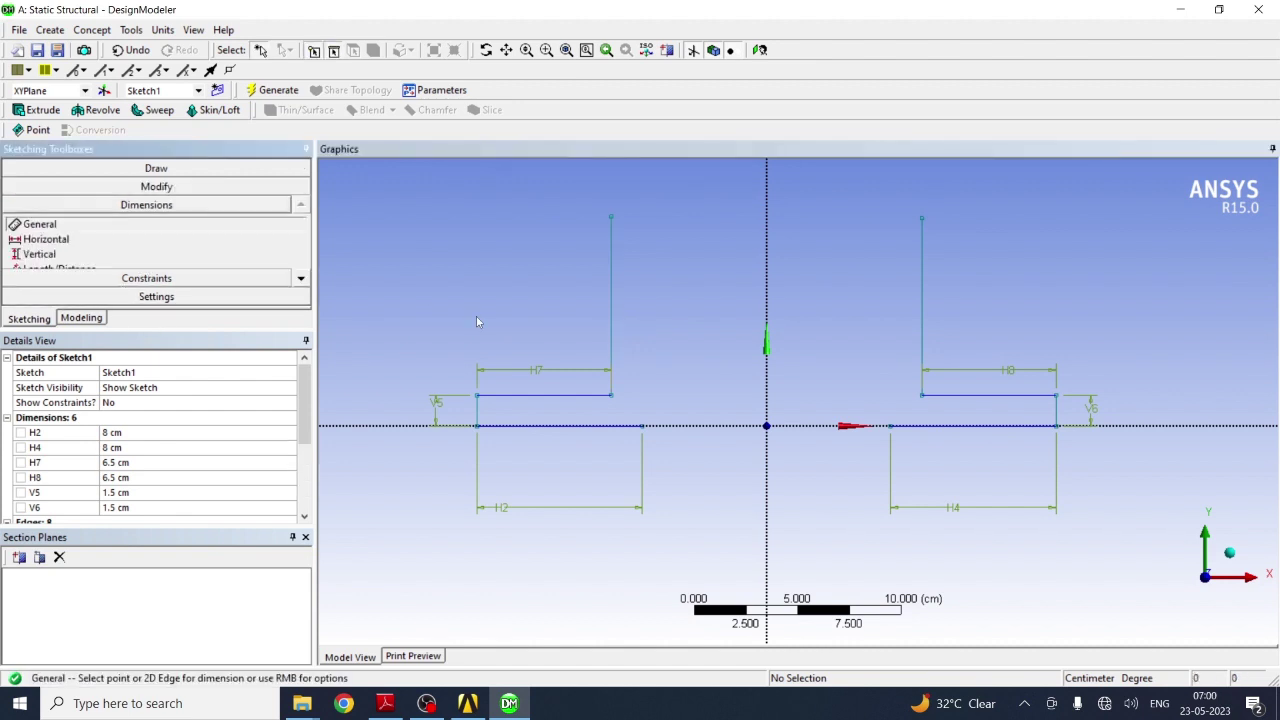
pyautogui.click(611, 313)
pyautogui.click(577, 302)
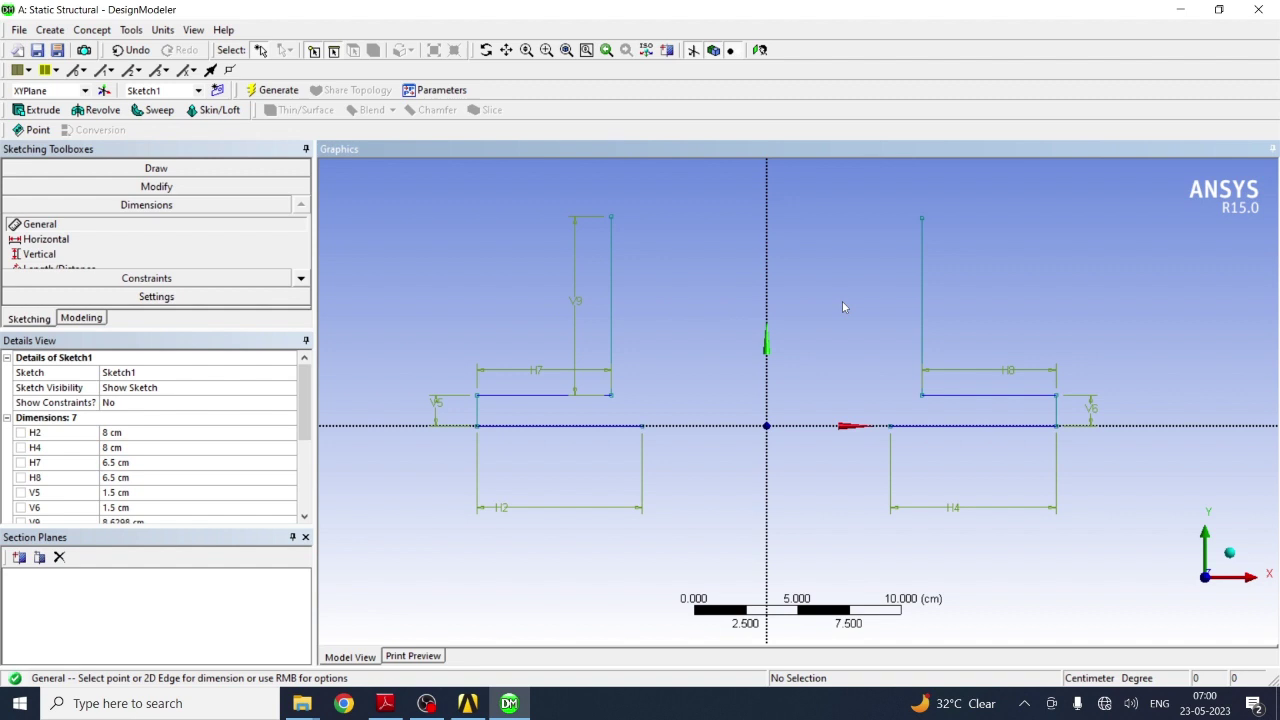
pyautogui.click(922, 312)
pyautogui.click(980, 305)
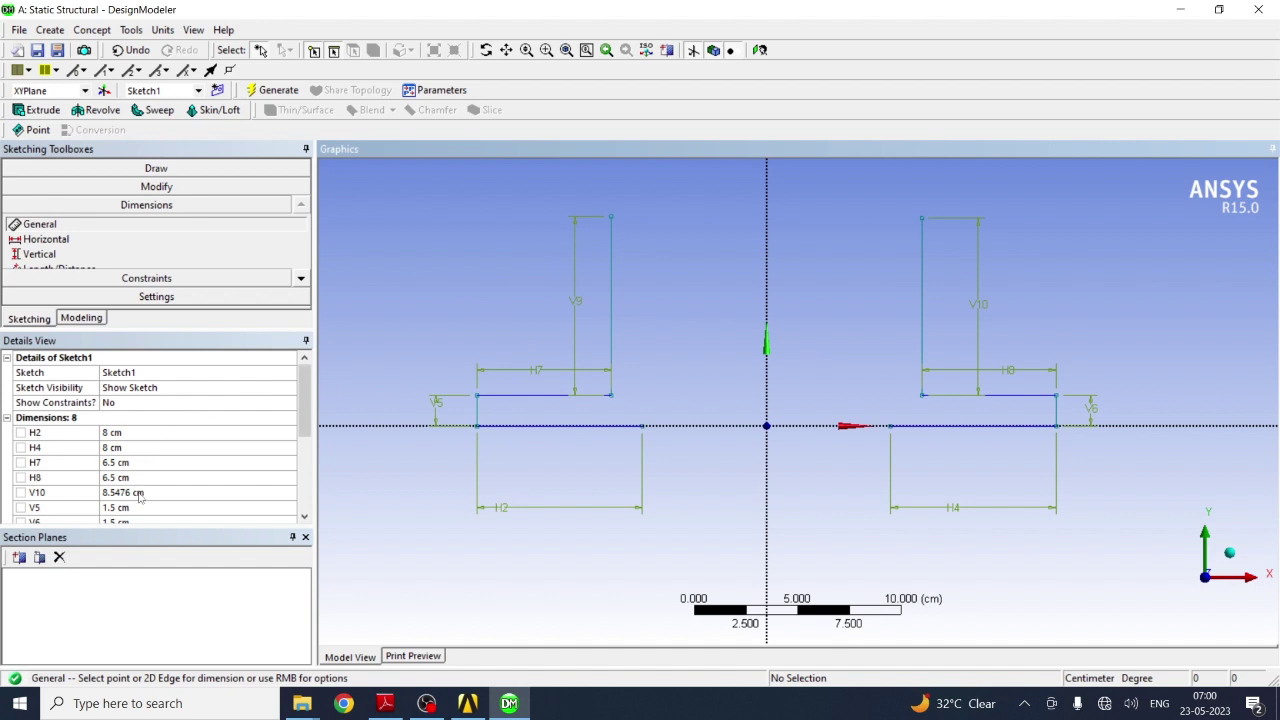
# Step: Set the heights of both tall vertical lines to 8.5 cm
pyautogui.moveTo(306, 416); pyautogui.dragTo(306, 428)
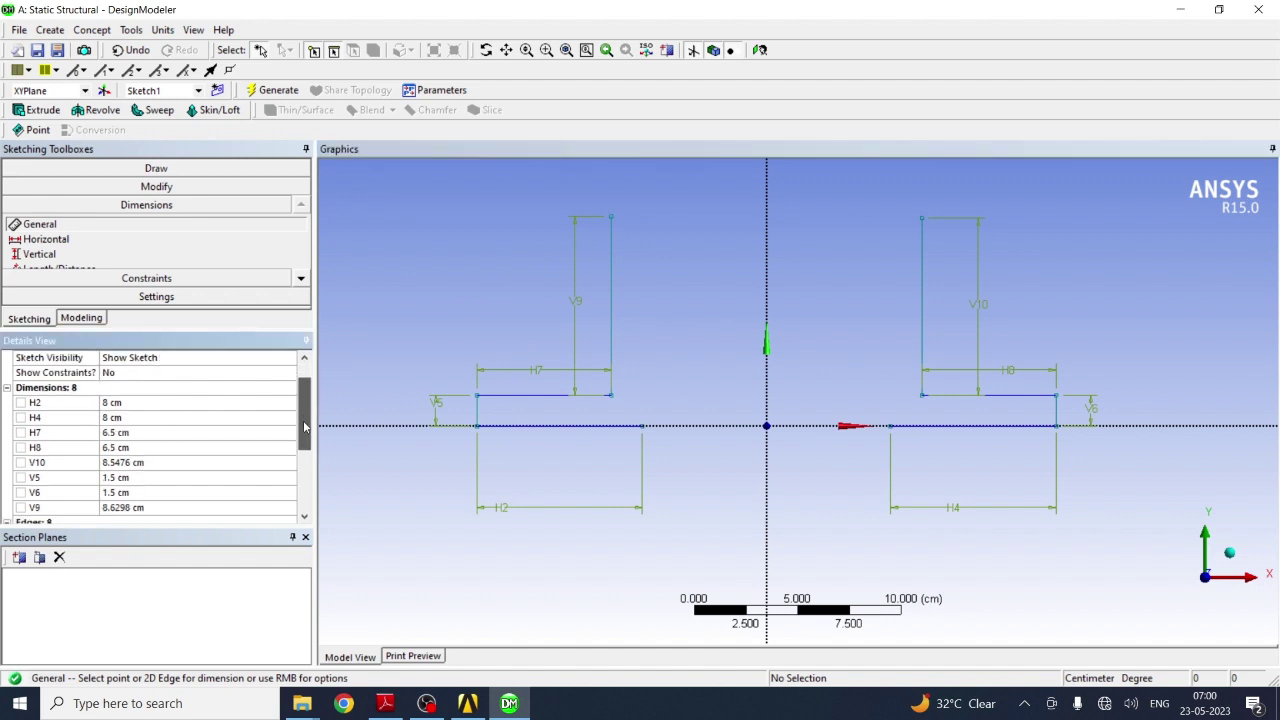
pyautogui.click(121, 462)
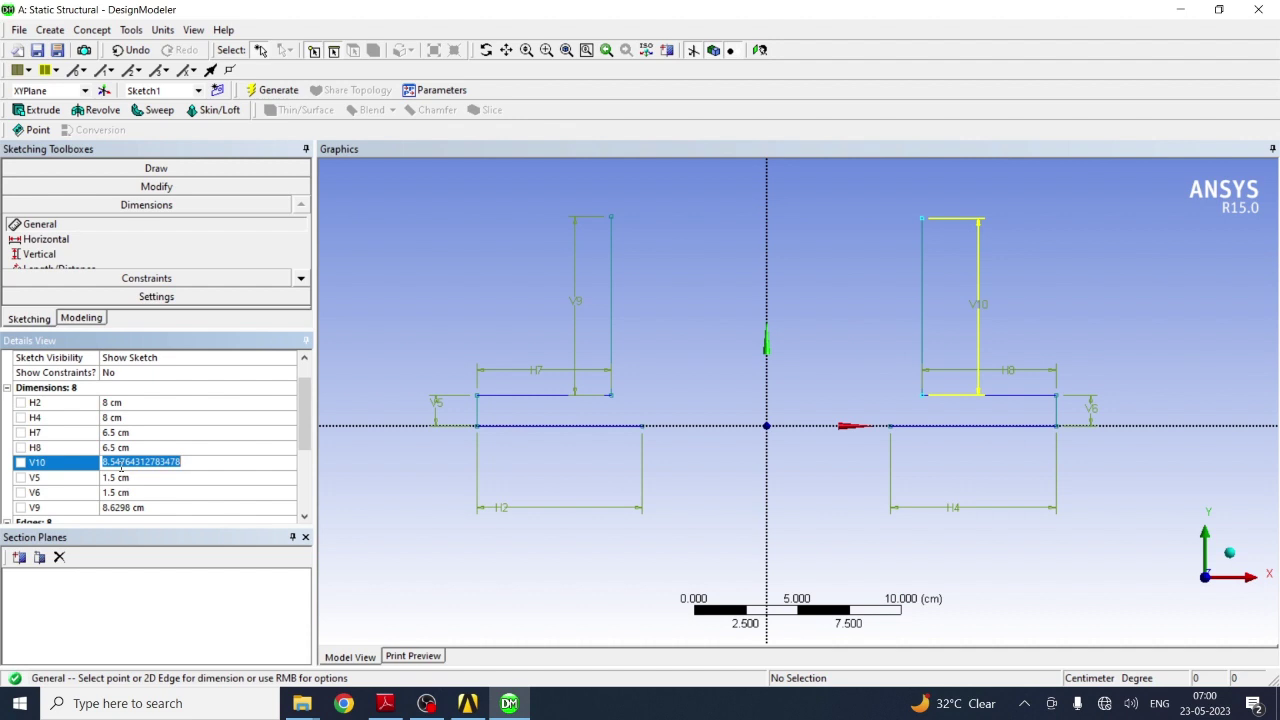
pyautogui.write('8.5')
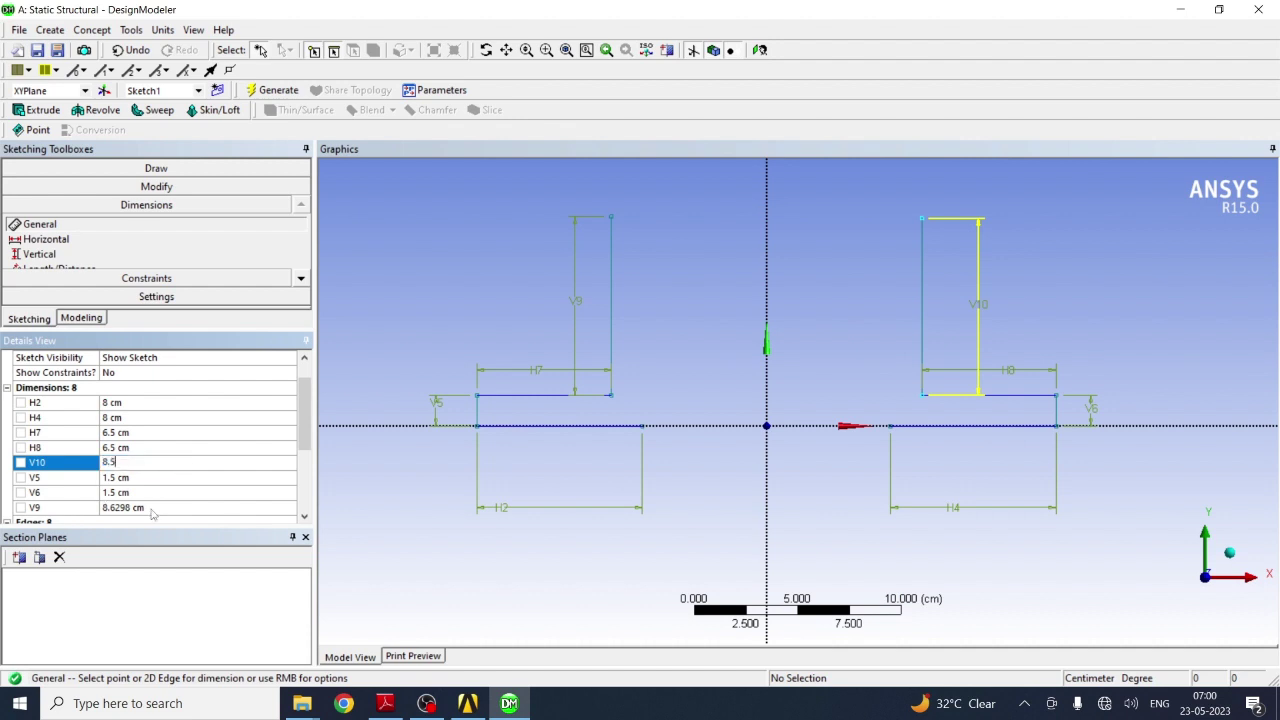
pyautogui.click(149, 507)
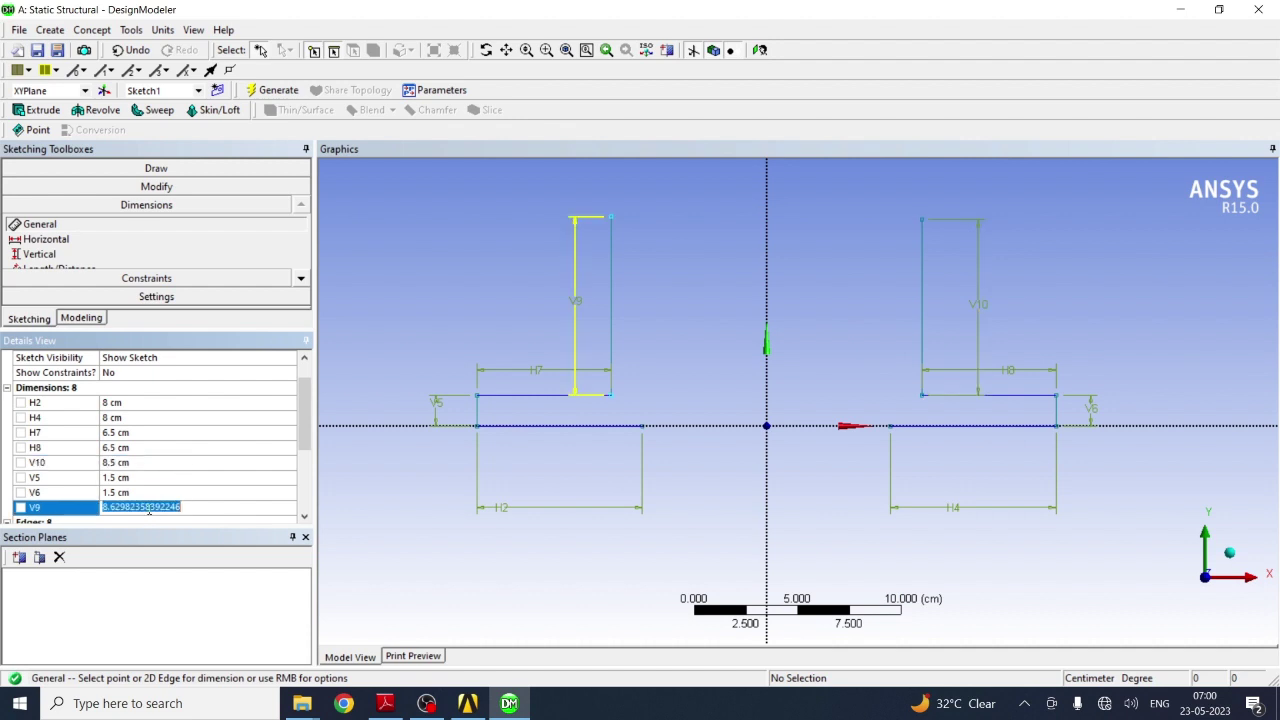
pyautogui.write('8')
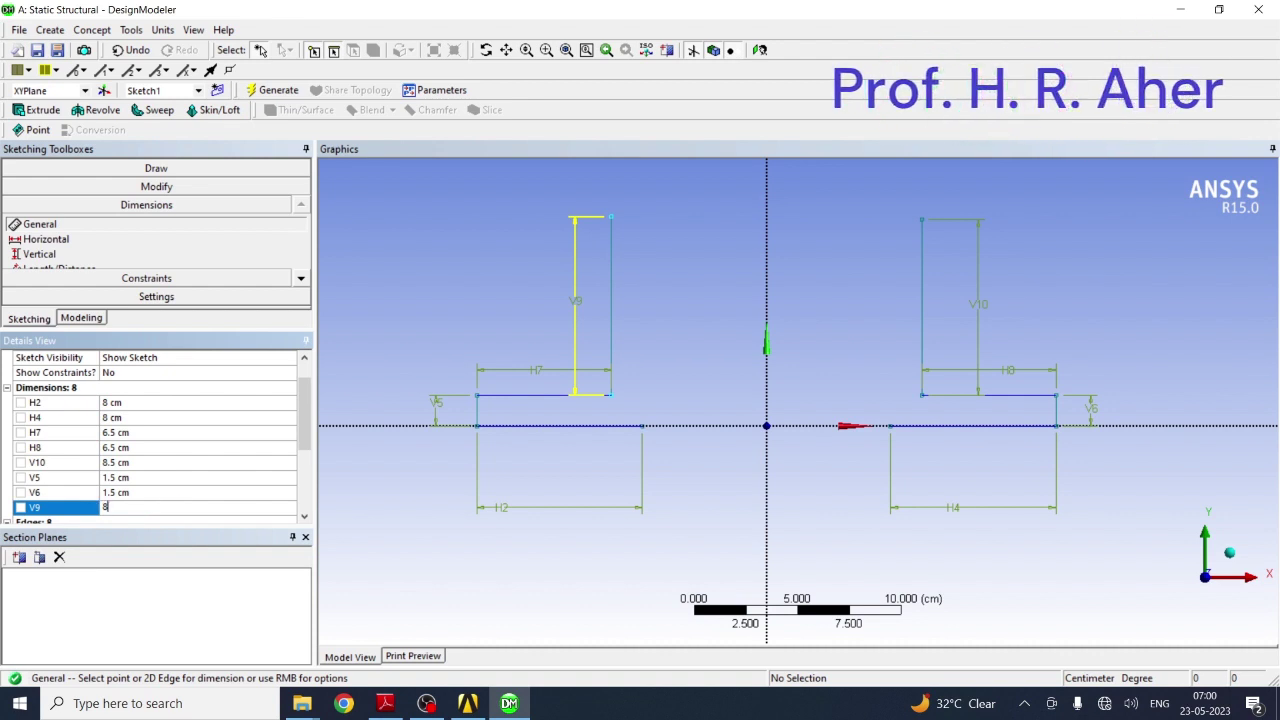
pyautogui.write('.5')
pyautogui.press('Return')
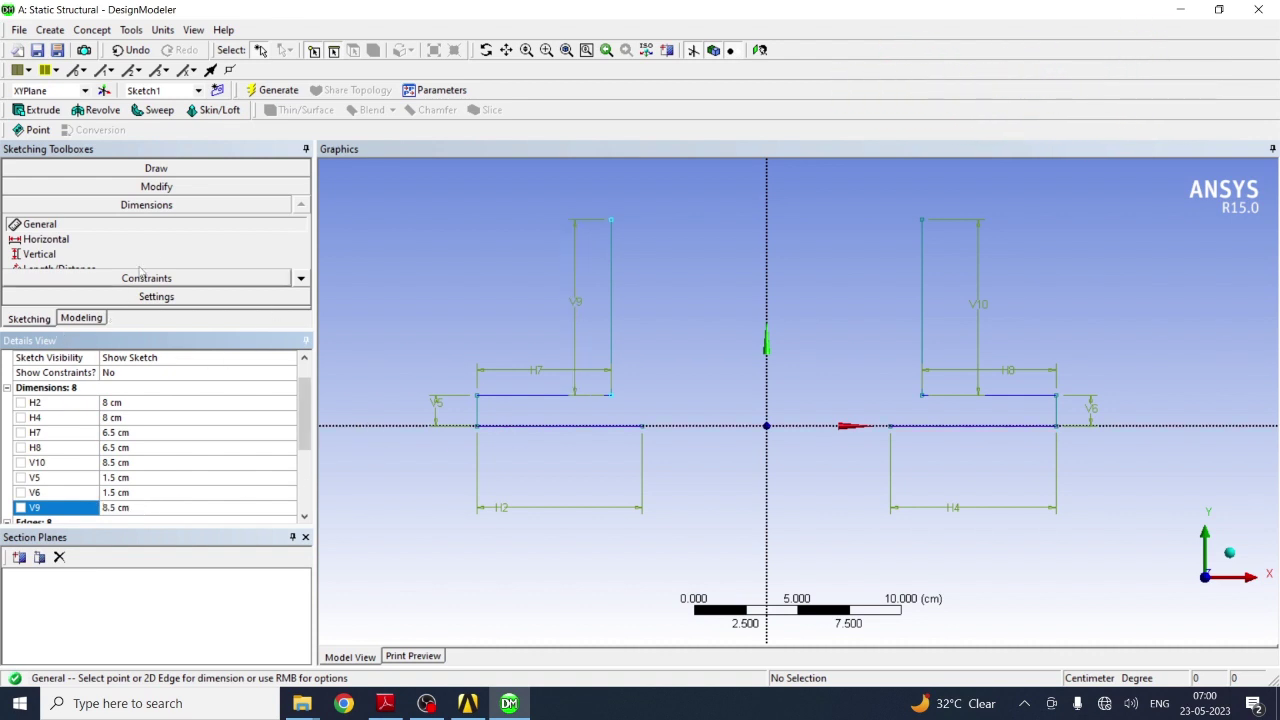
# Step: Sketch a vertical line upward from the inner end of the 8 cm base line on the negative X side
pyautogui.click(160, 168)
pyautogui.click(32, 187)
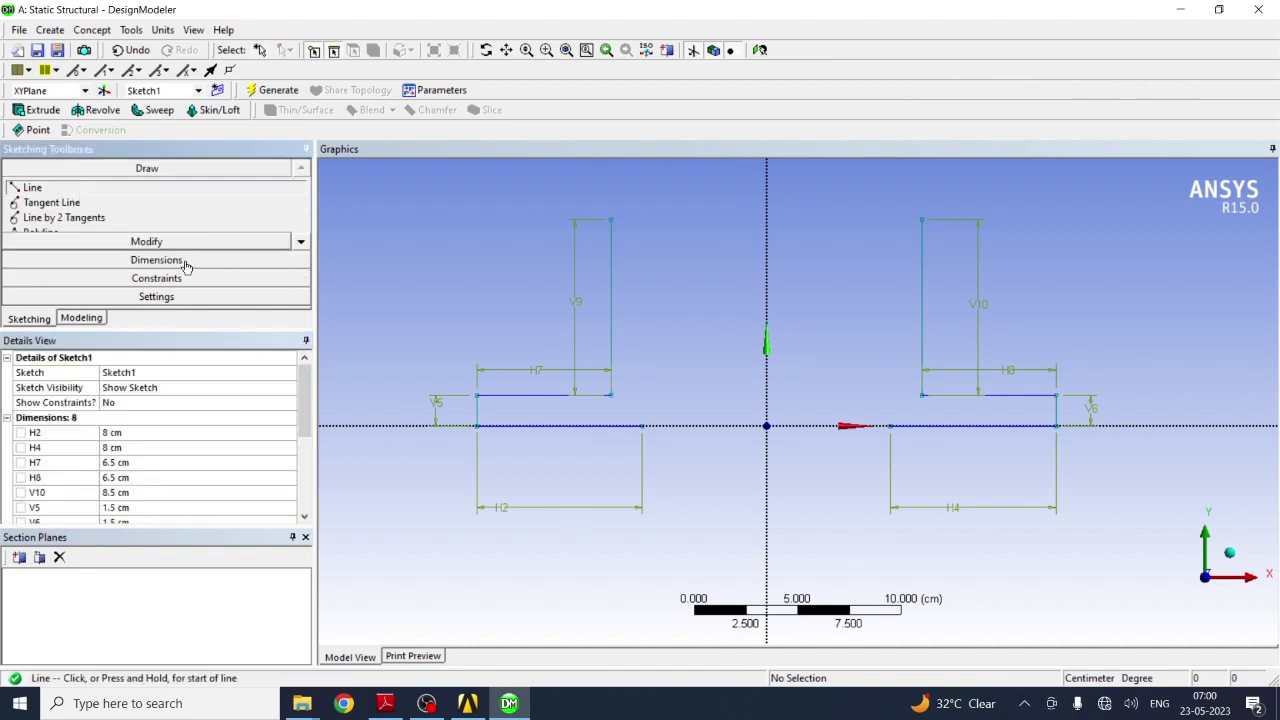
pyautogui.click(643, 426)
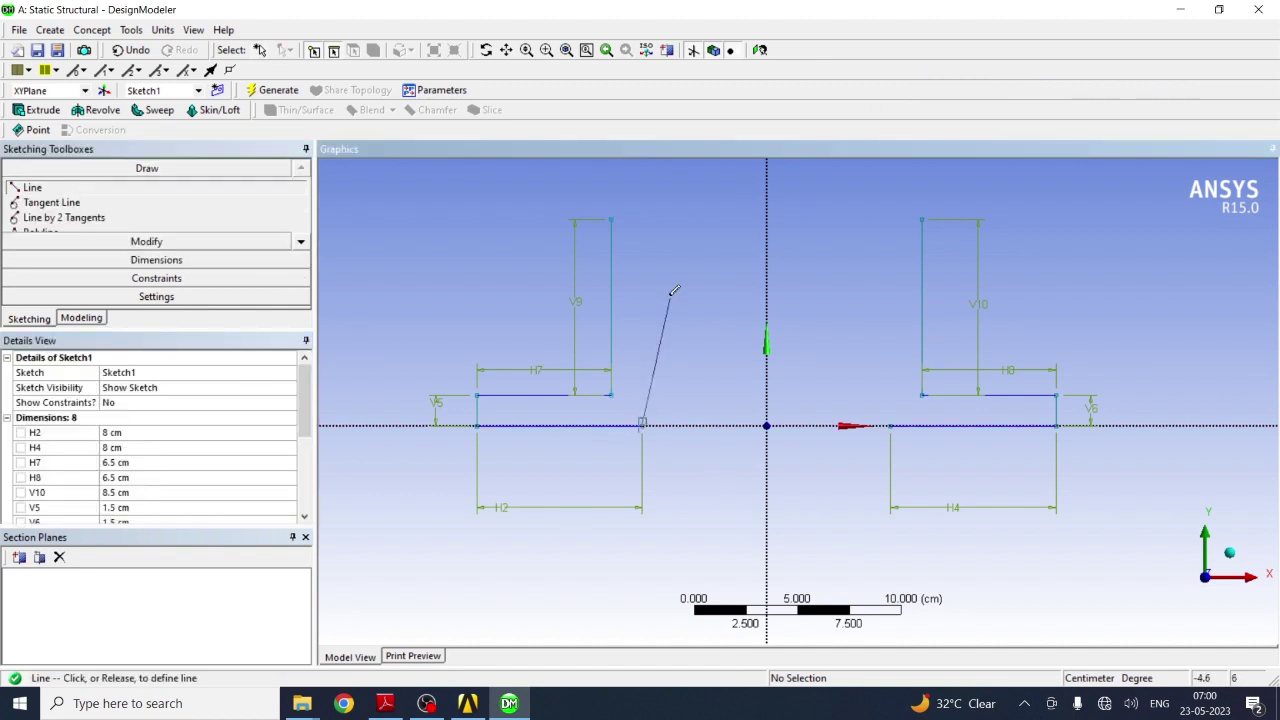
pyautogui.click(648, 244)
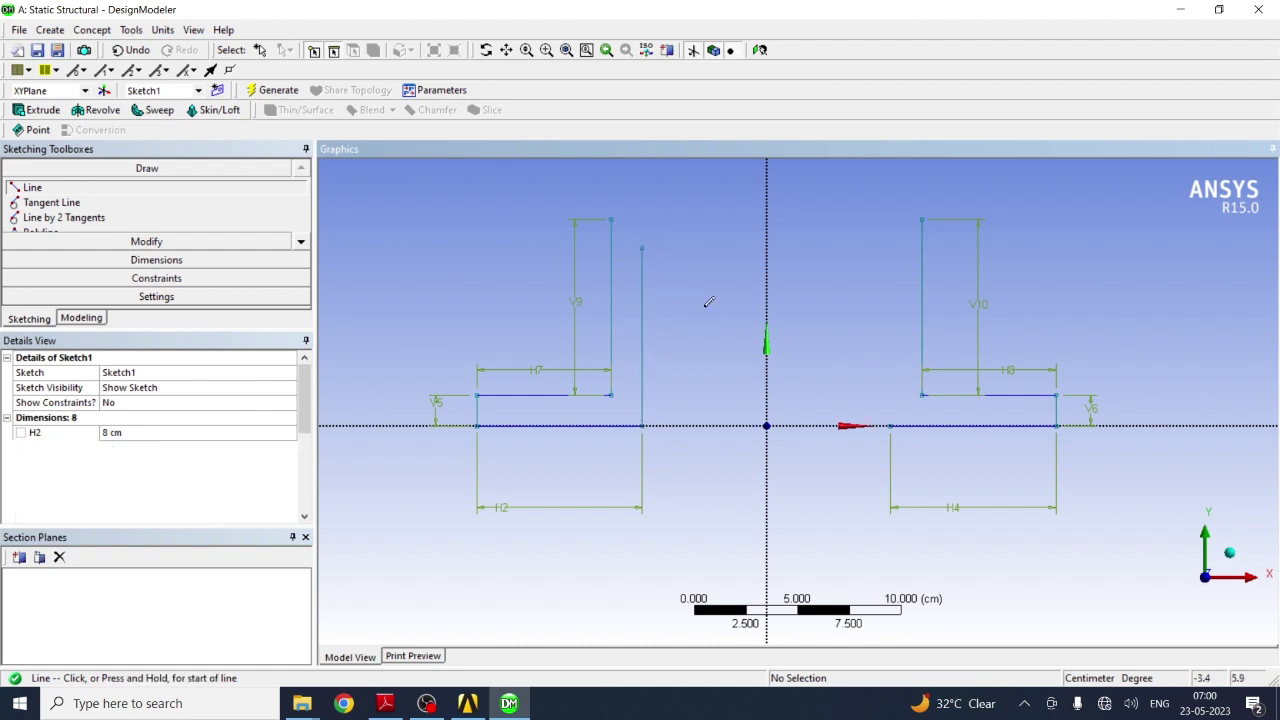
# Step: Sketch a vertical line about 8.2 cm up from the positive-X base line's inner end and dimension the heights of both inner vertical lines
pyautogui.click(890, 424)
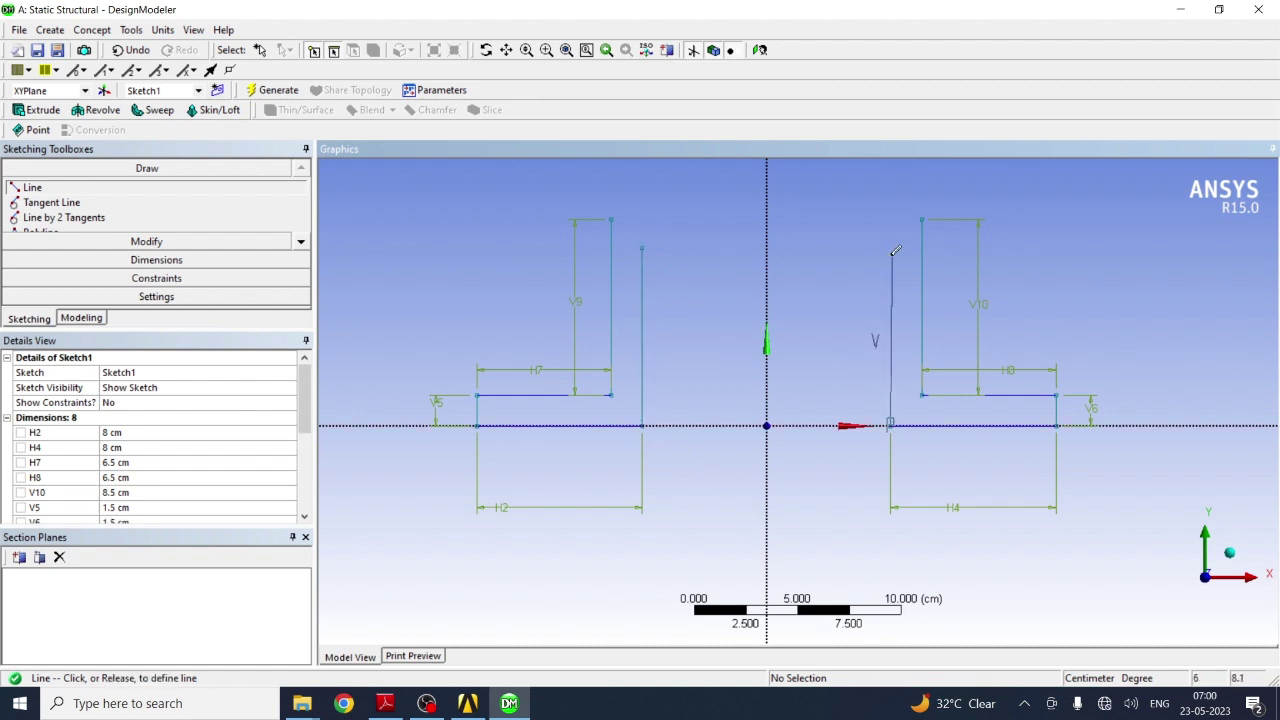
pyautogui.click(891, 256)
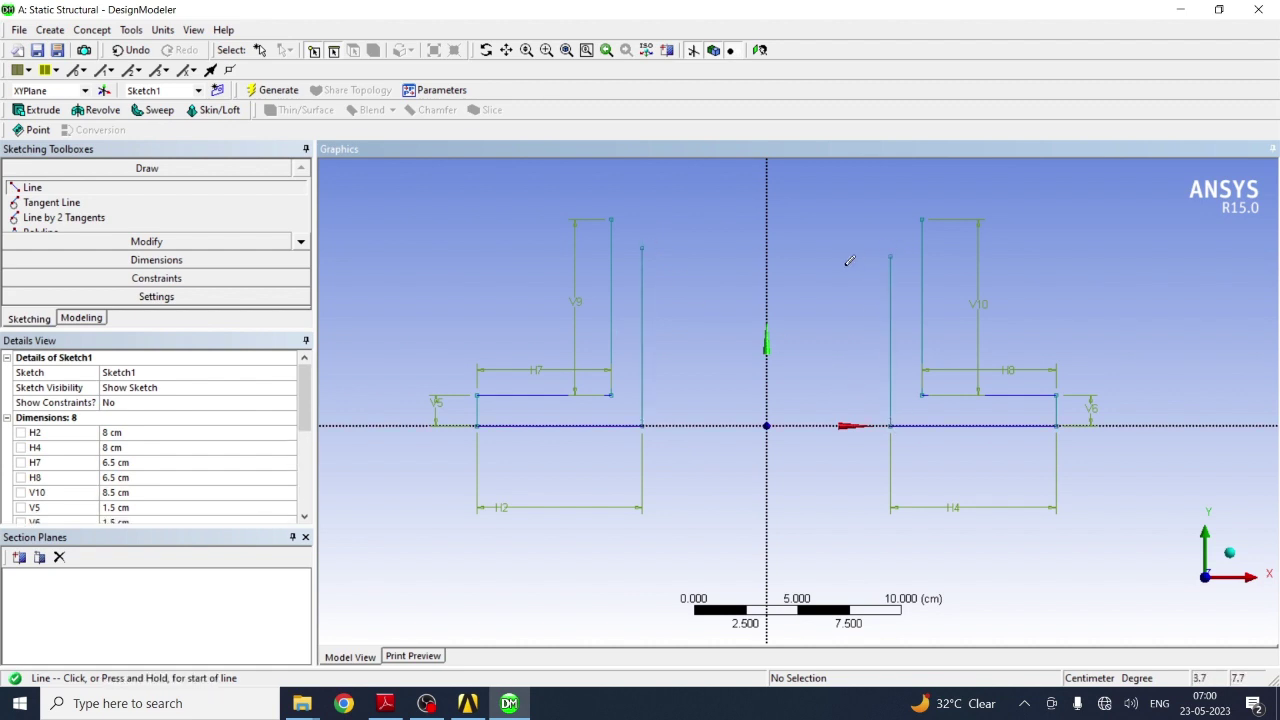
pyautogui.click(117, 260)
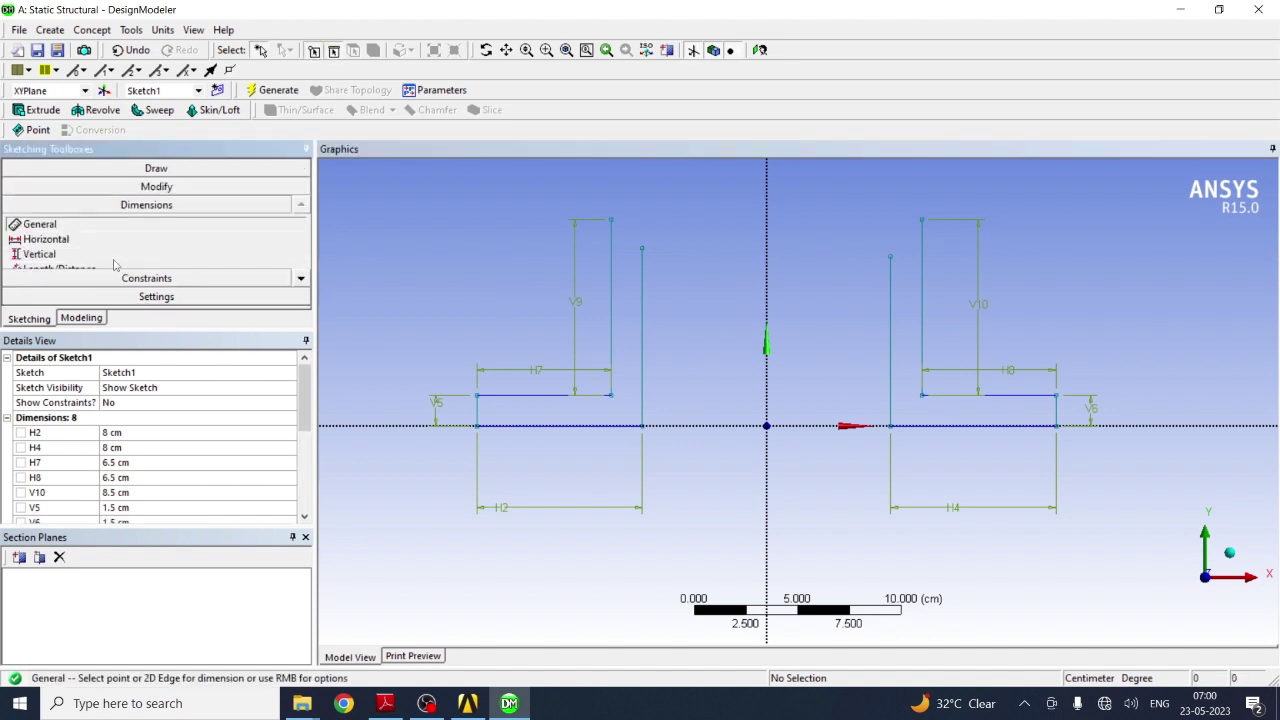
pyautogui.click(643, 315)
pyautogui.click(676, 308)
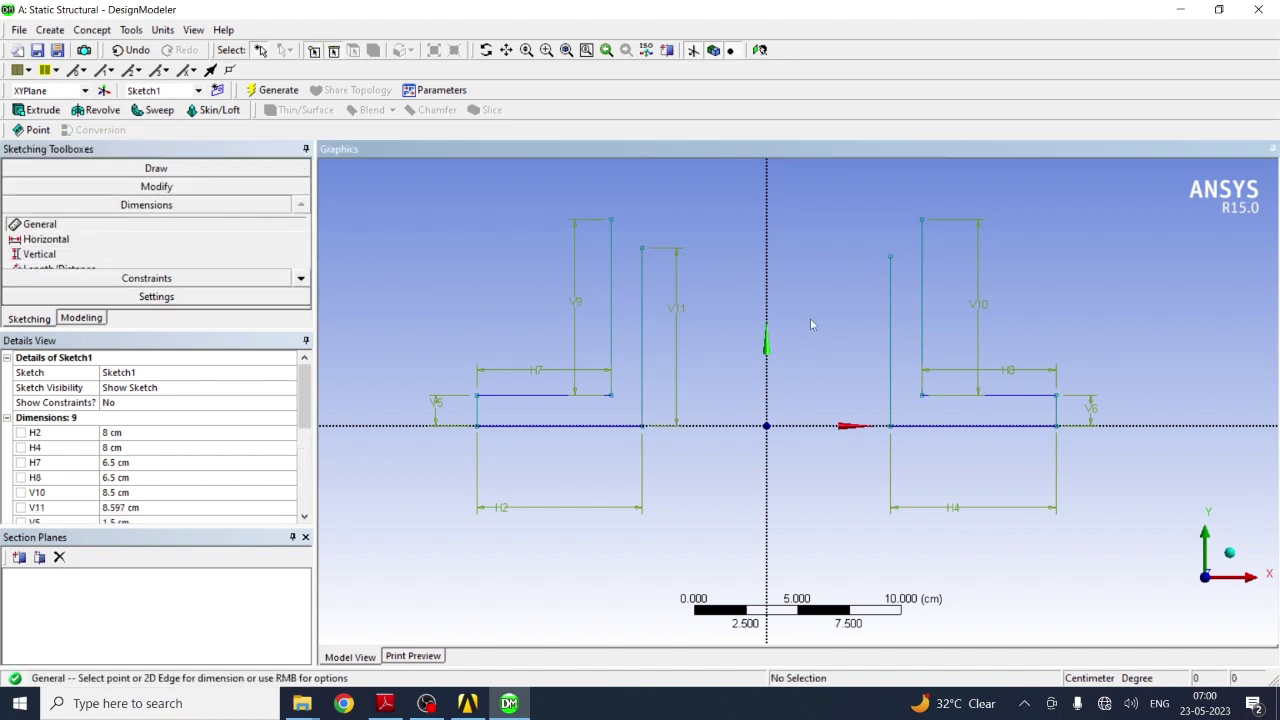
pyautogui.click(890, 310)
pyautogui.click(868, 321)
# Step: Set the heights of both inner vertical lines to 8.5 cm
pyautogui.moveTo(312, 428); pyautogui.dragTo(313, 440)
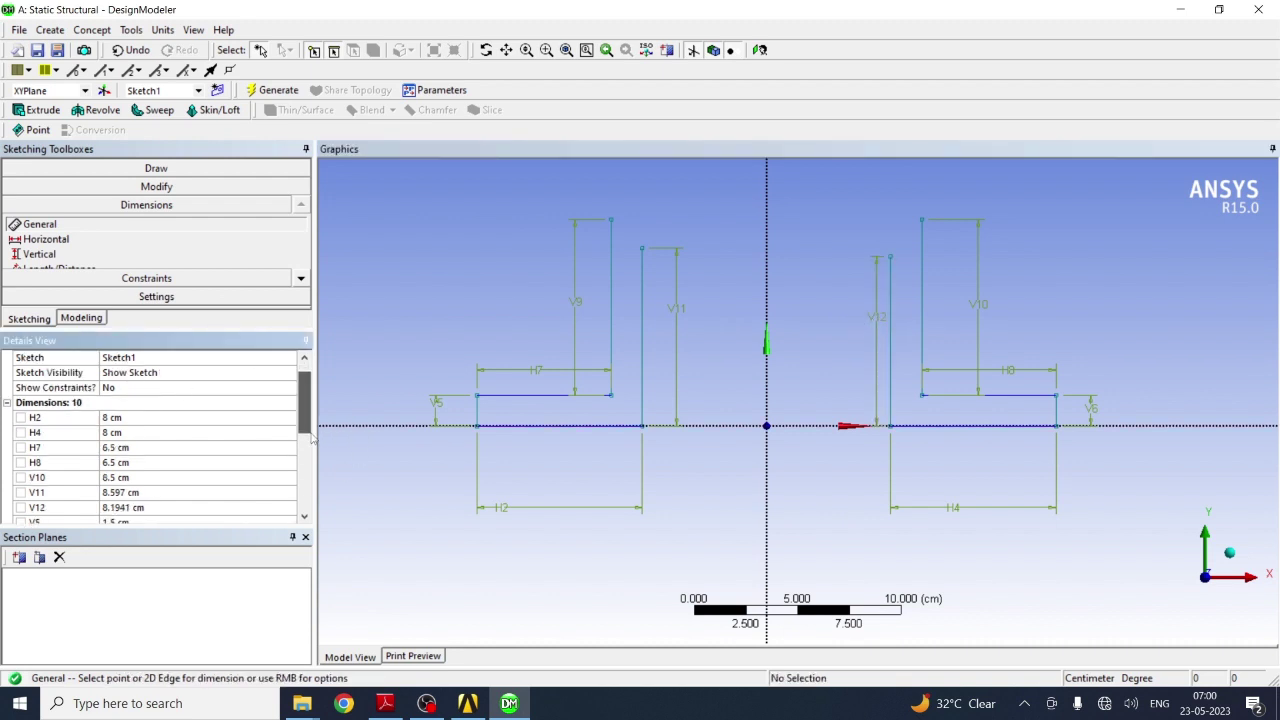
pyautogui.click(143, 492)
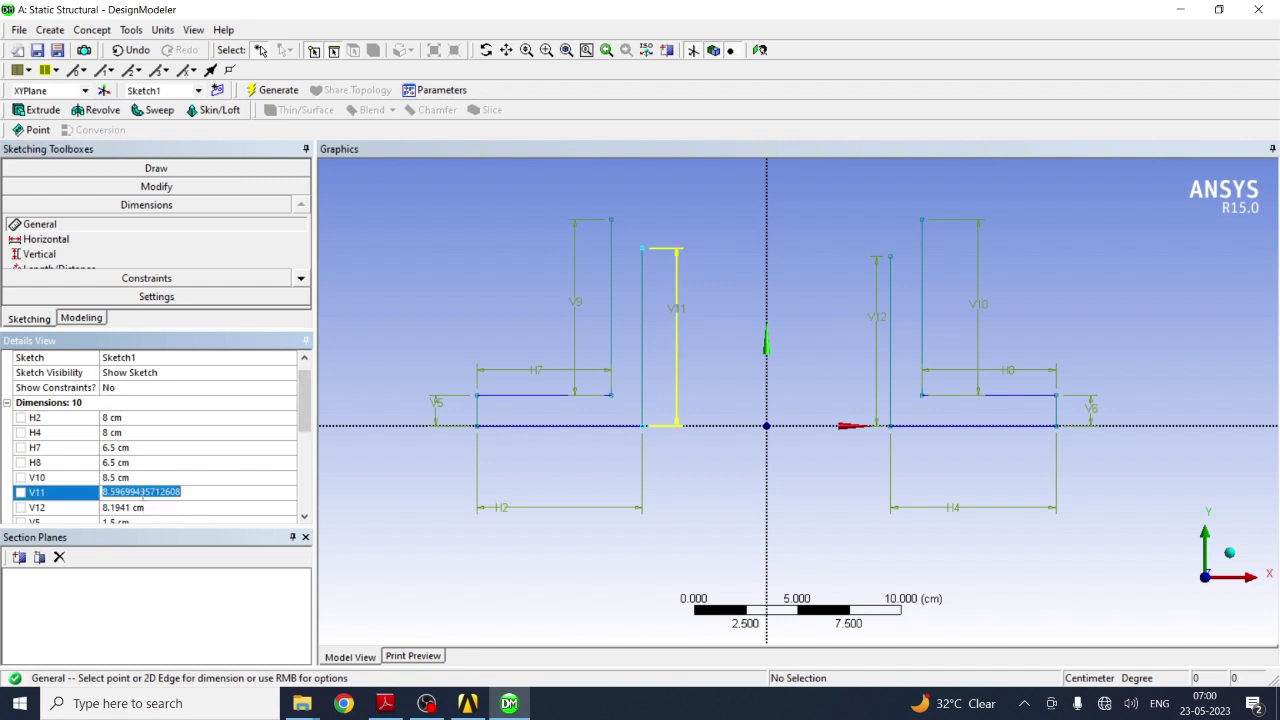
pyautogui.write('8')
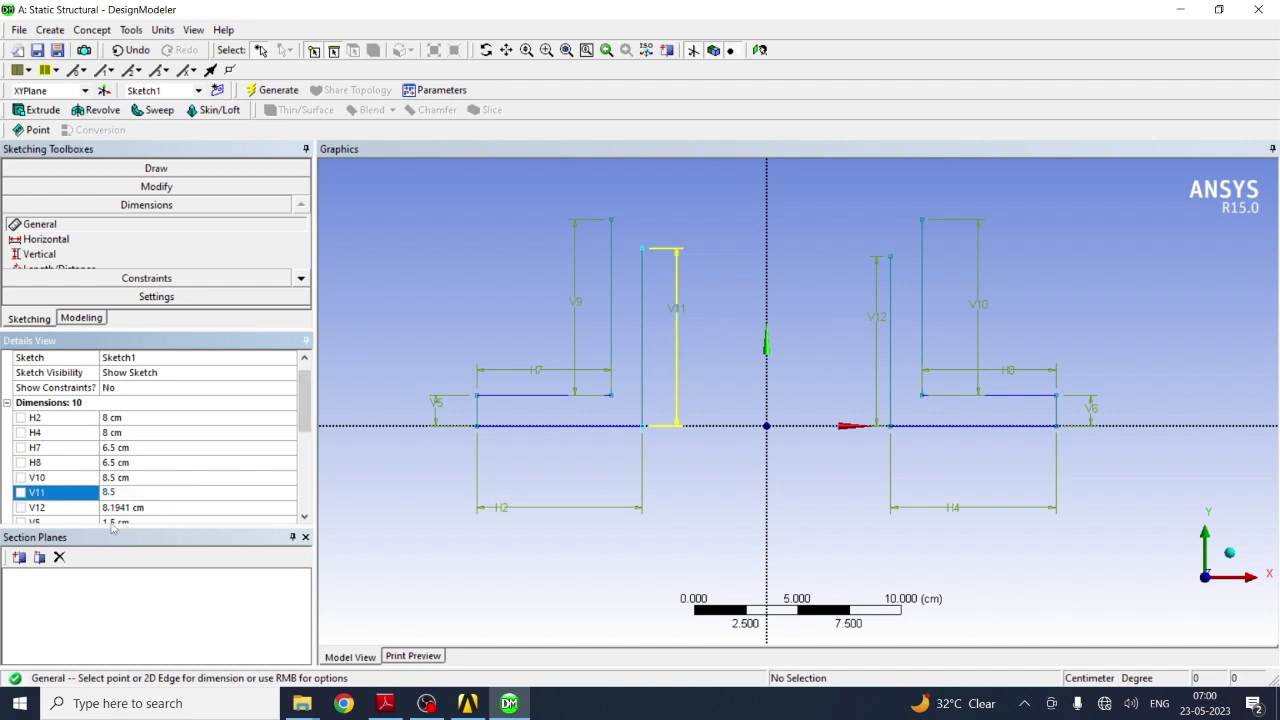
pyautogui.write('.5')
pyautogui.press('Return')
pyautogui.click(120, 508)
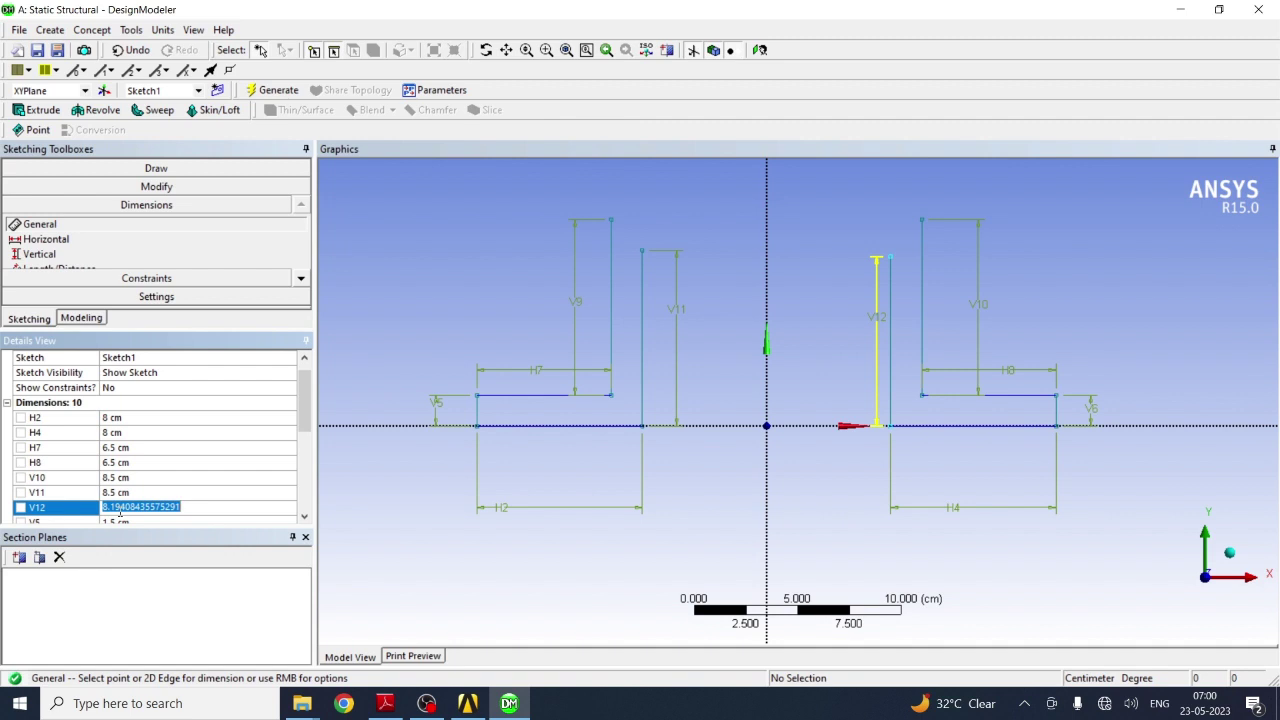
pyautogui.write('8')
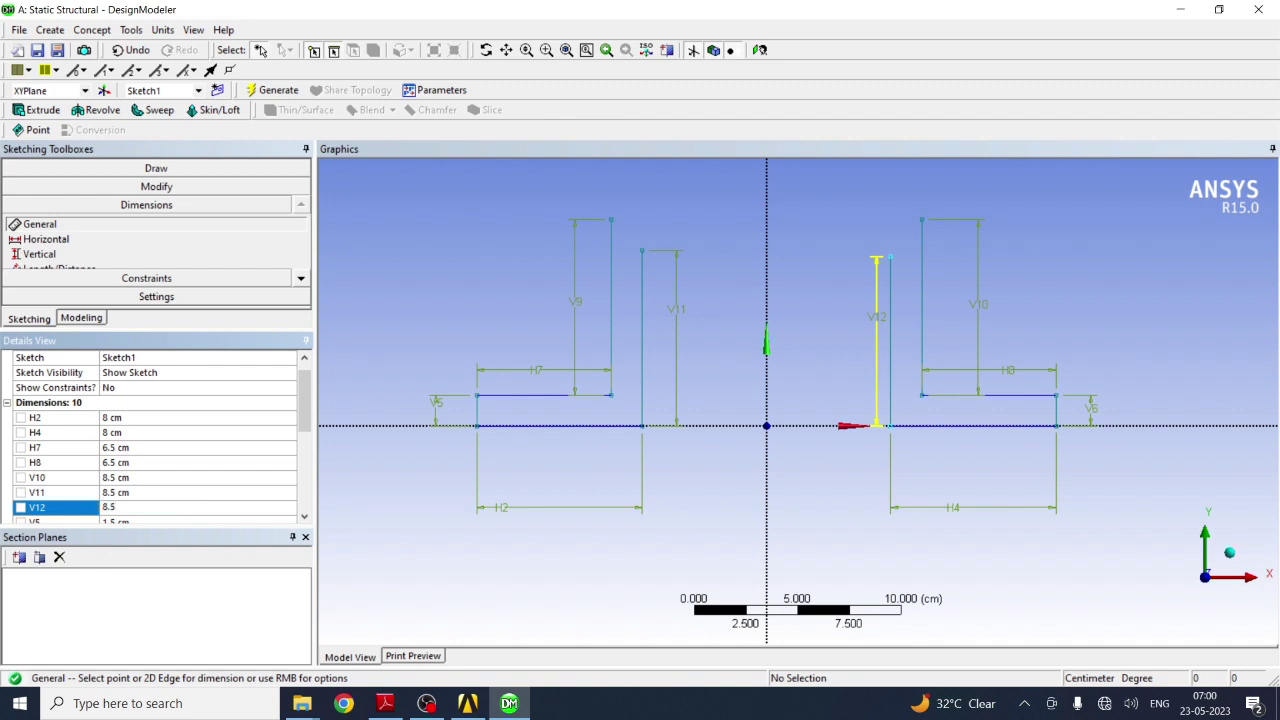
pyautogui.write('.5')
pyautogui.press('Return')
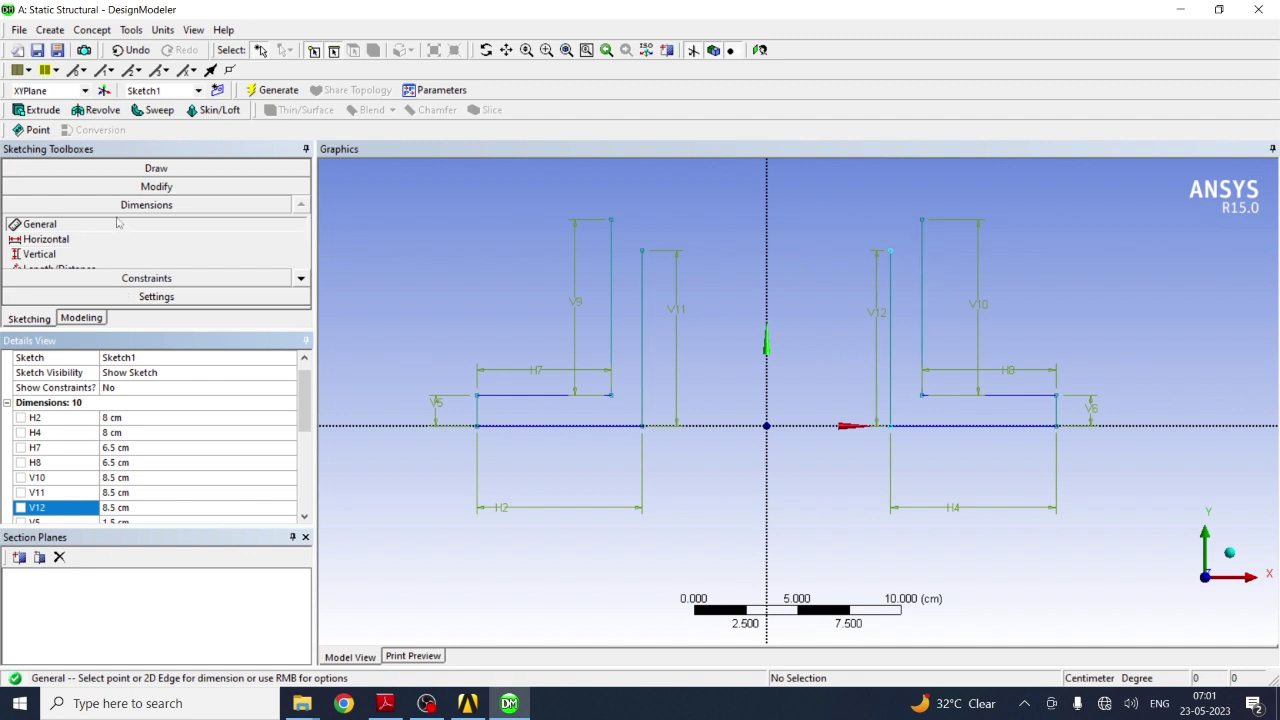
# Step: Sketch two horizontal lines across the Y axis, joining the upper ends of the inner vertical lines and those of the outer ones
pyautogui.click(70, 168)
pyautogui.click(68, 187)
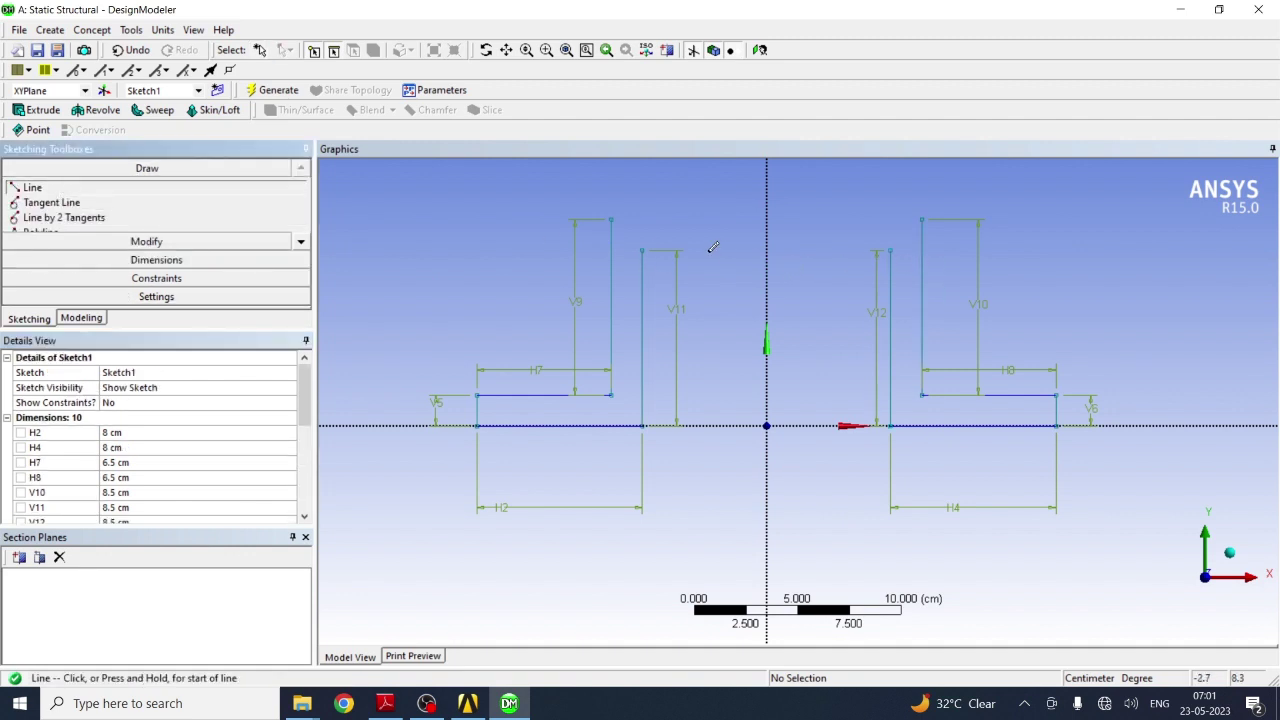
pyautogui.click(870, 253)
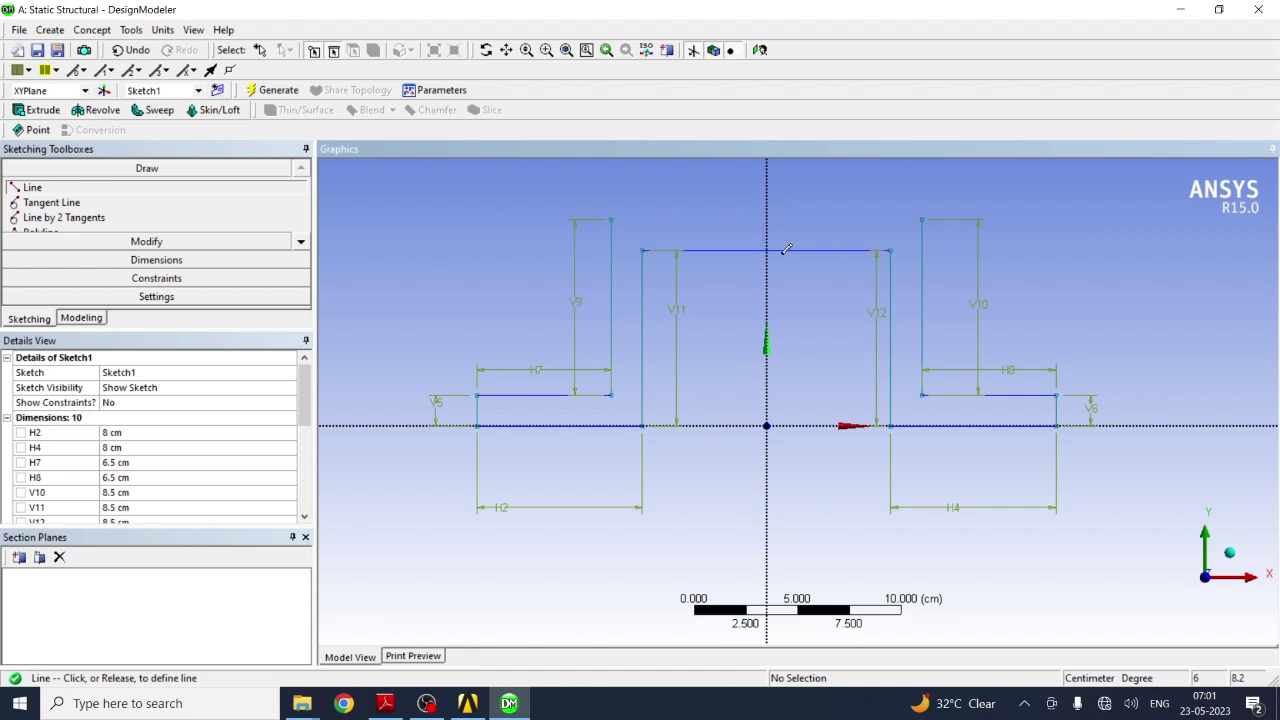
pyautogui.click(642, 250)
pyautogui.click(612, 217)
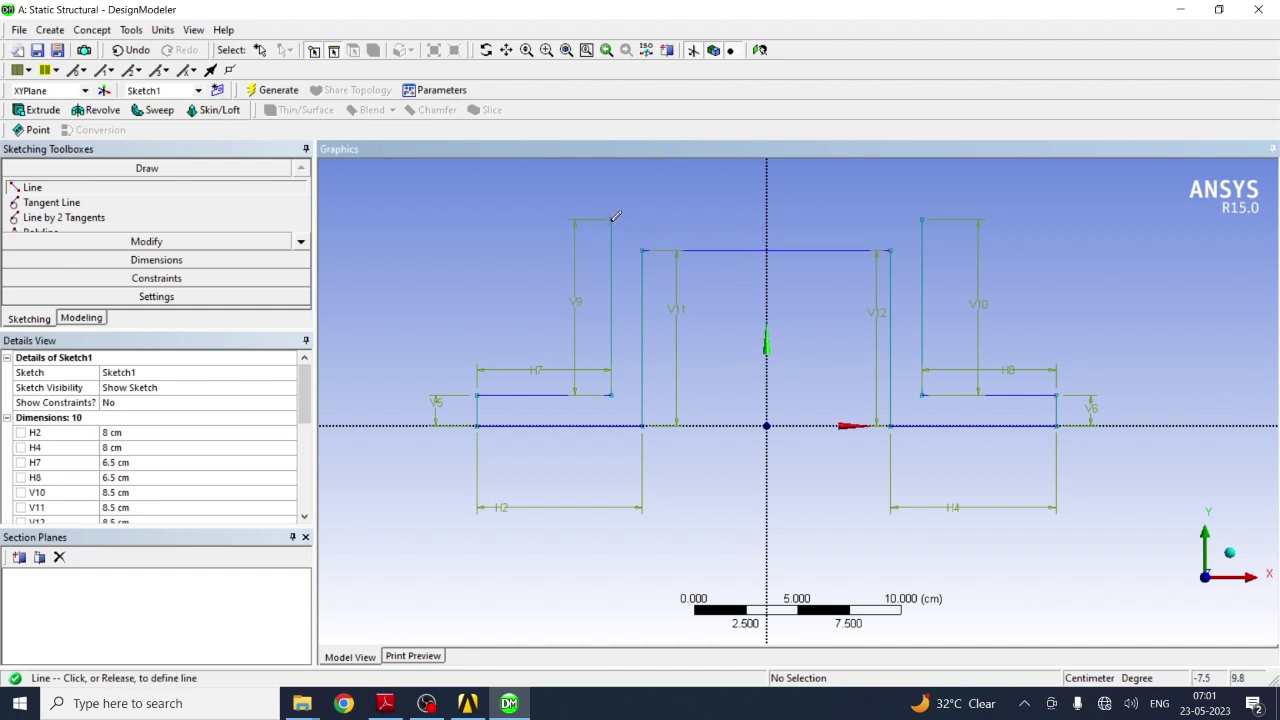
pyautogui.click(922, 218)
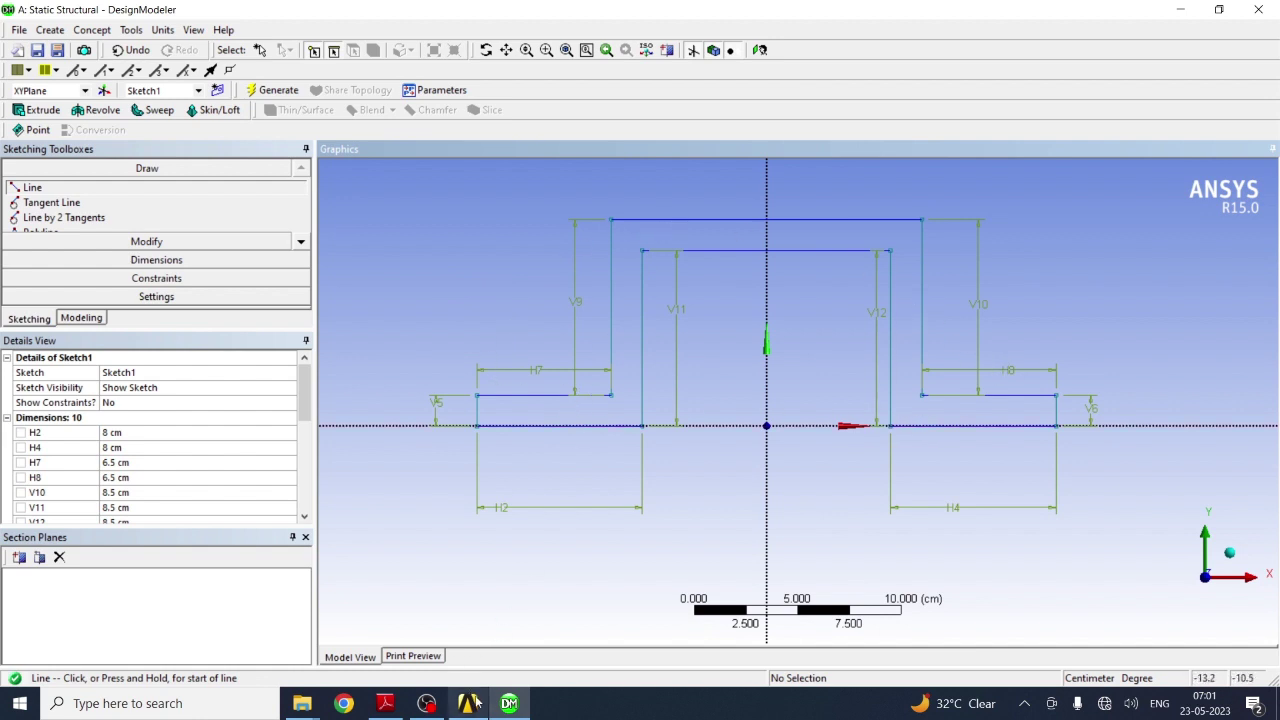
# Step: Check the corner radius in the bracket drawing in Adobe Reader and set the sketch Fillet radius to 3 cm
pyautogui.click(196, 241)
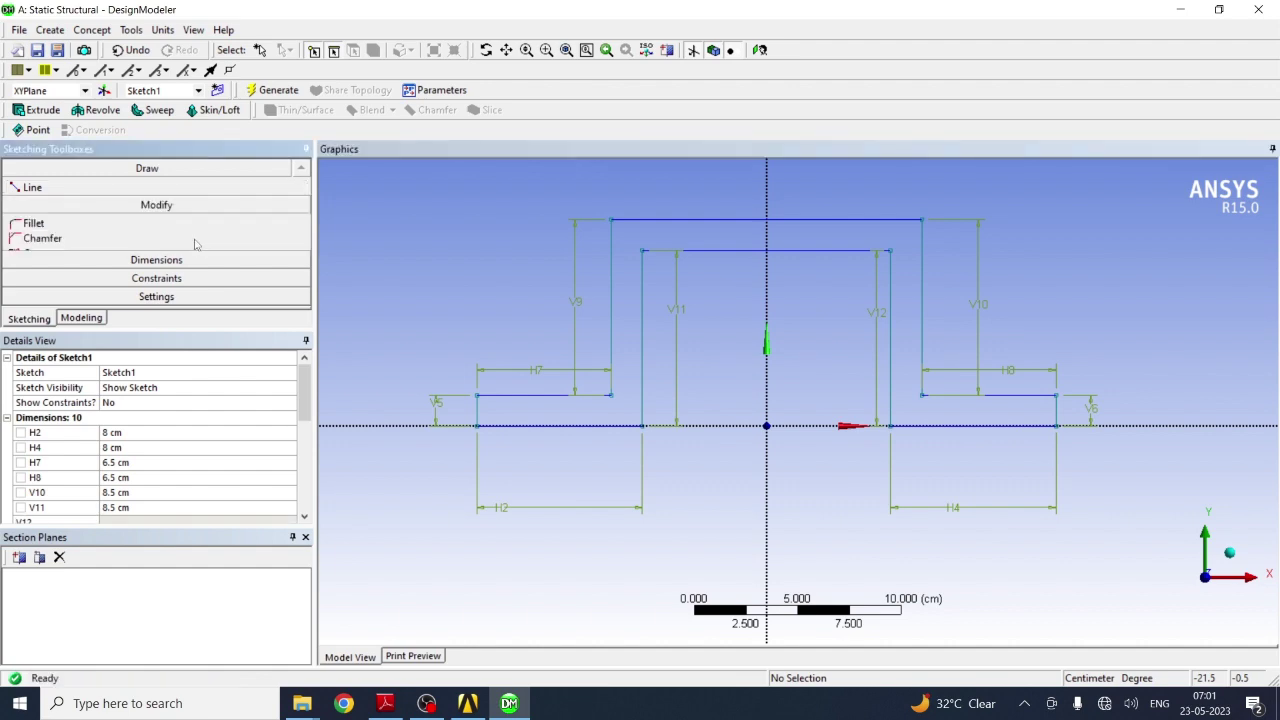
pyautogui.click(385, 703)
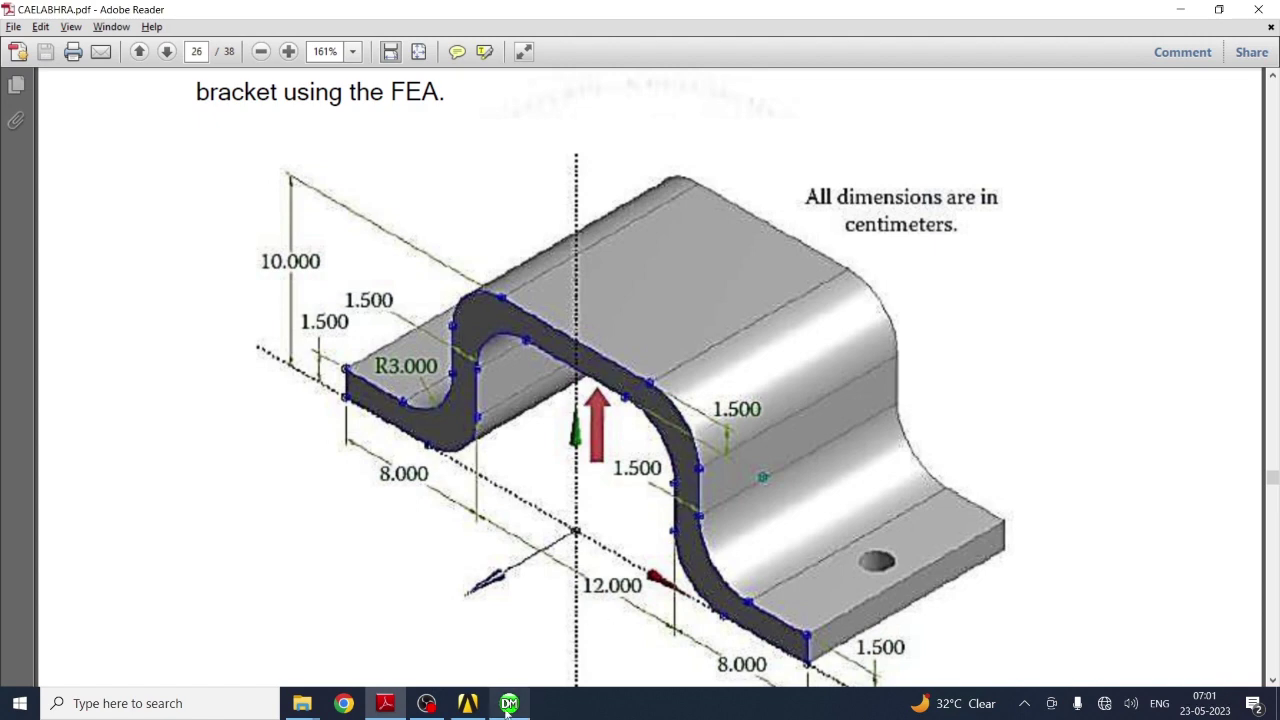
pyautogui.click(387, 708)
pyautogui.click(386, 706)
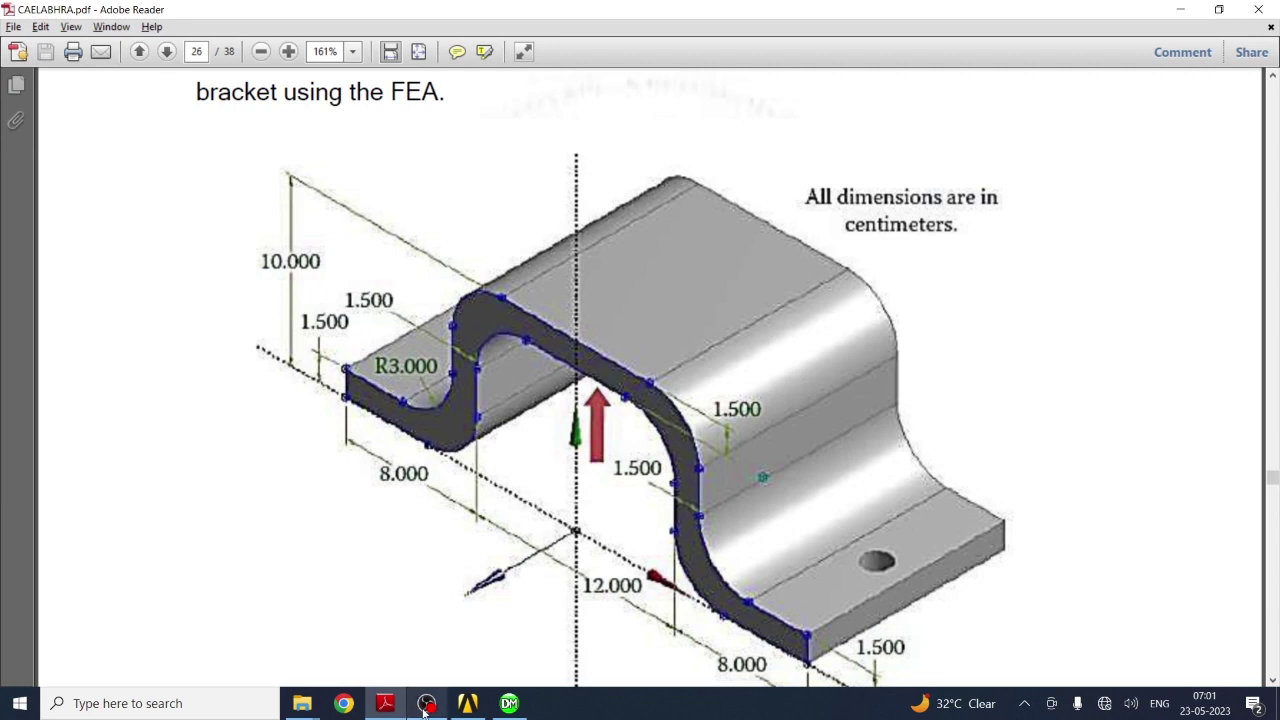
pyautogui.click(385, 704)
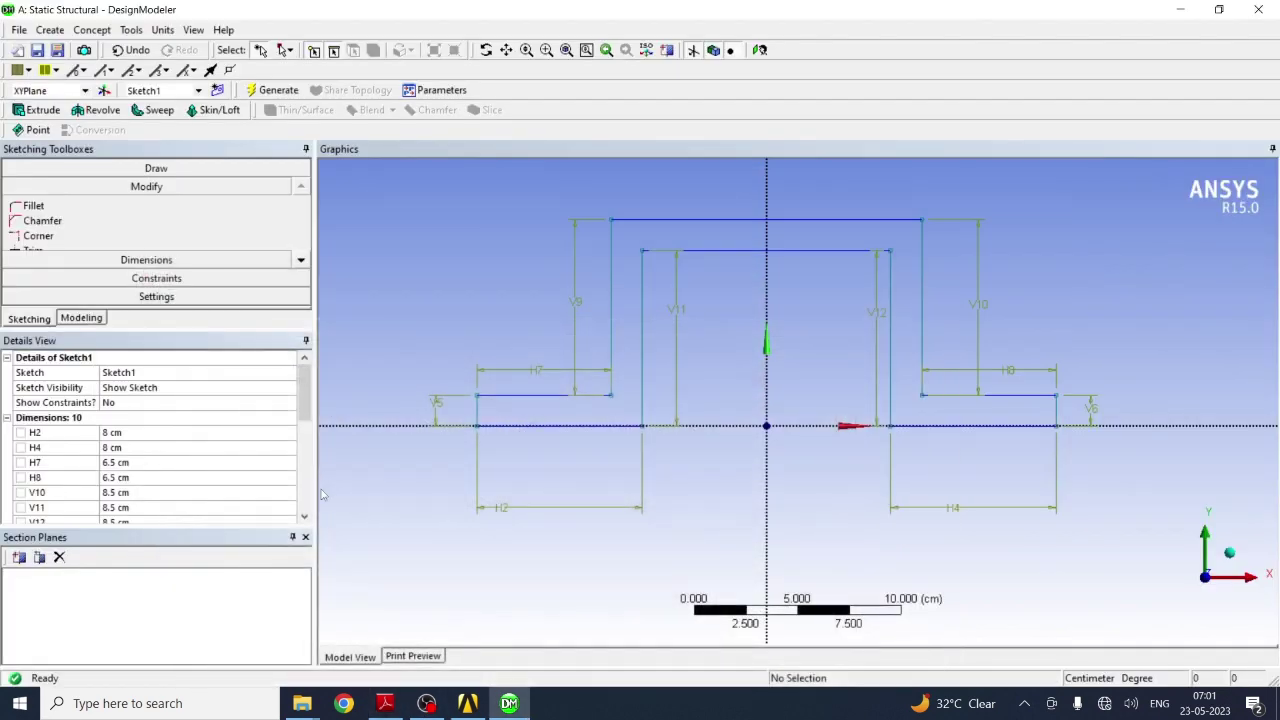
pyautogui.click(34, 206)
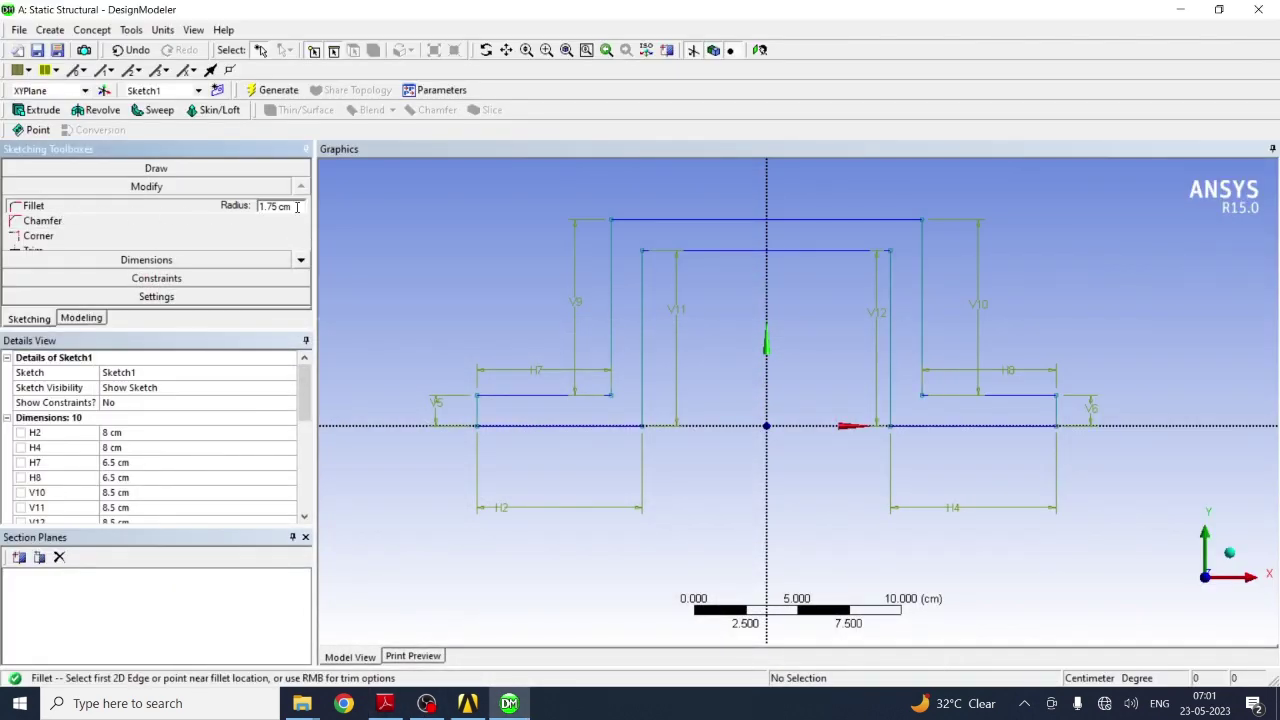
pyautogui.moveTo(279, 206); pyautogui.dragTo(257, 207)
pyautogui.write('3')
pyautogui.click(385, 703)
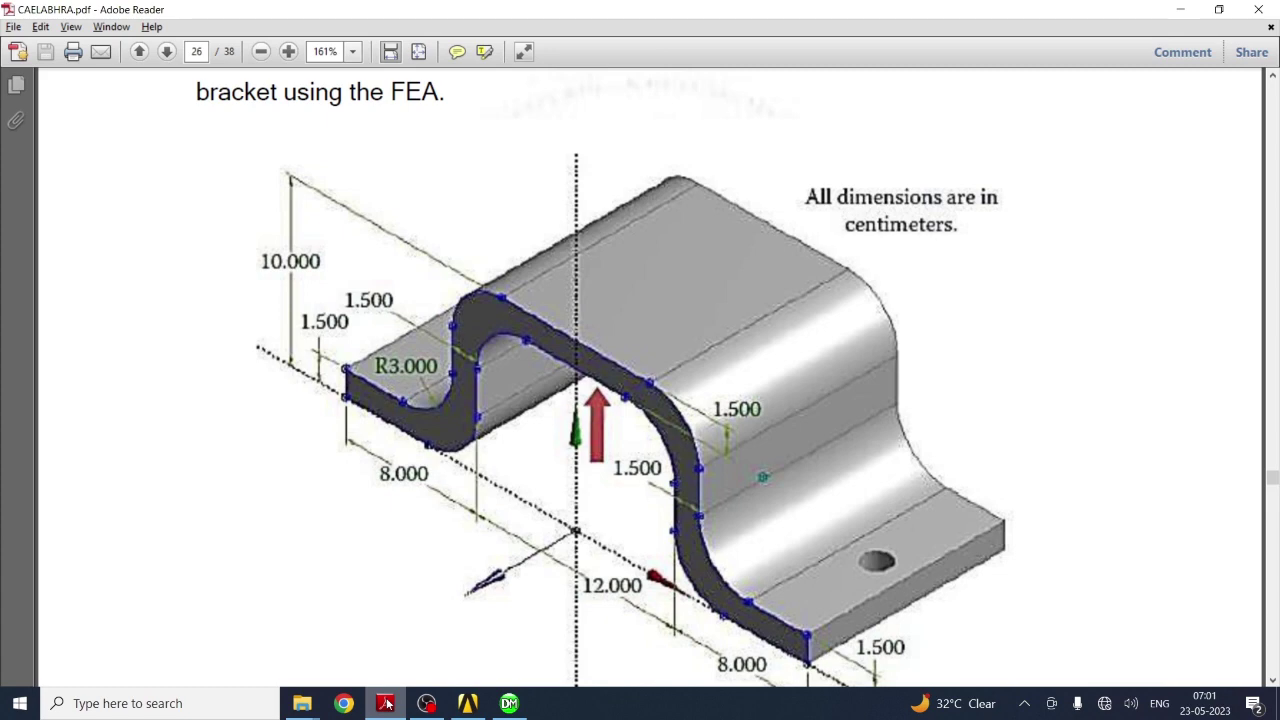
pyautogui.click(385, 703)
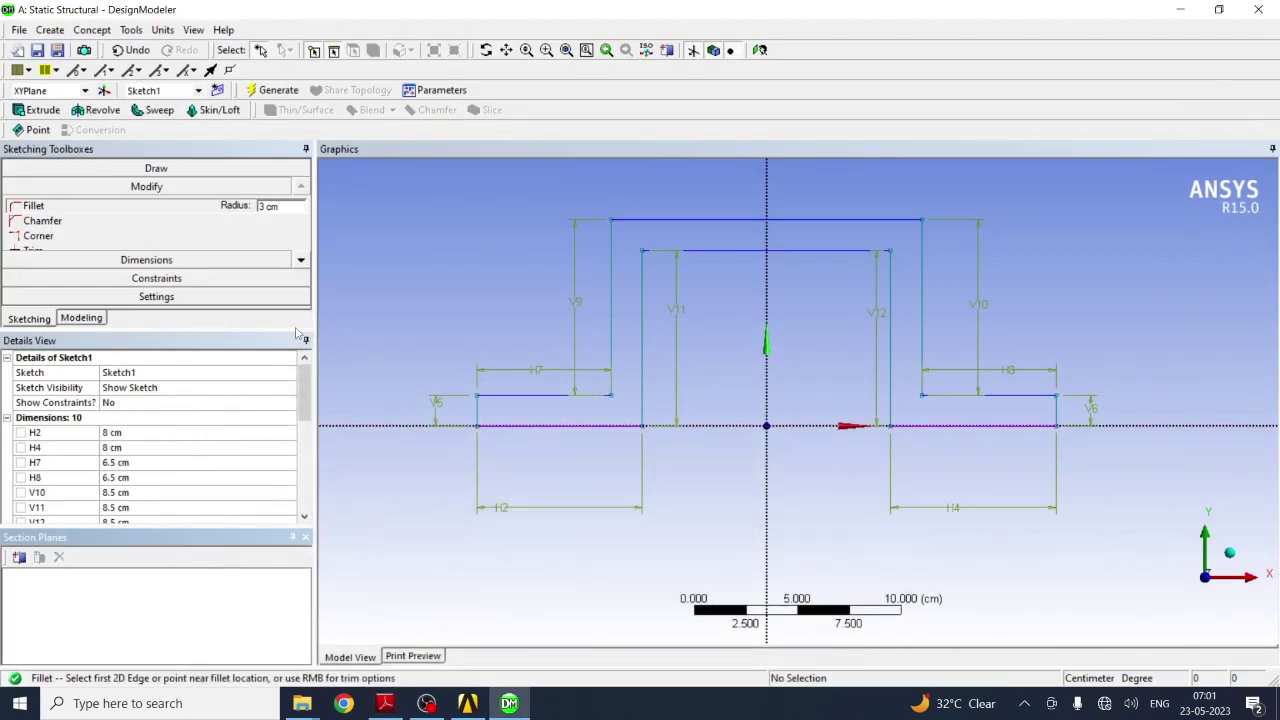
# Step: Fillet the four inner and outer bend corners of the profile on the negative X side with a 3 cm radius
pyautogui.click(580, 396)
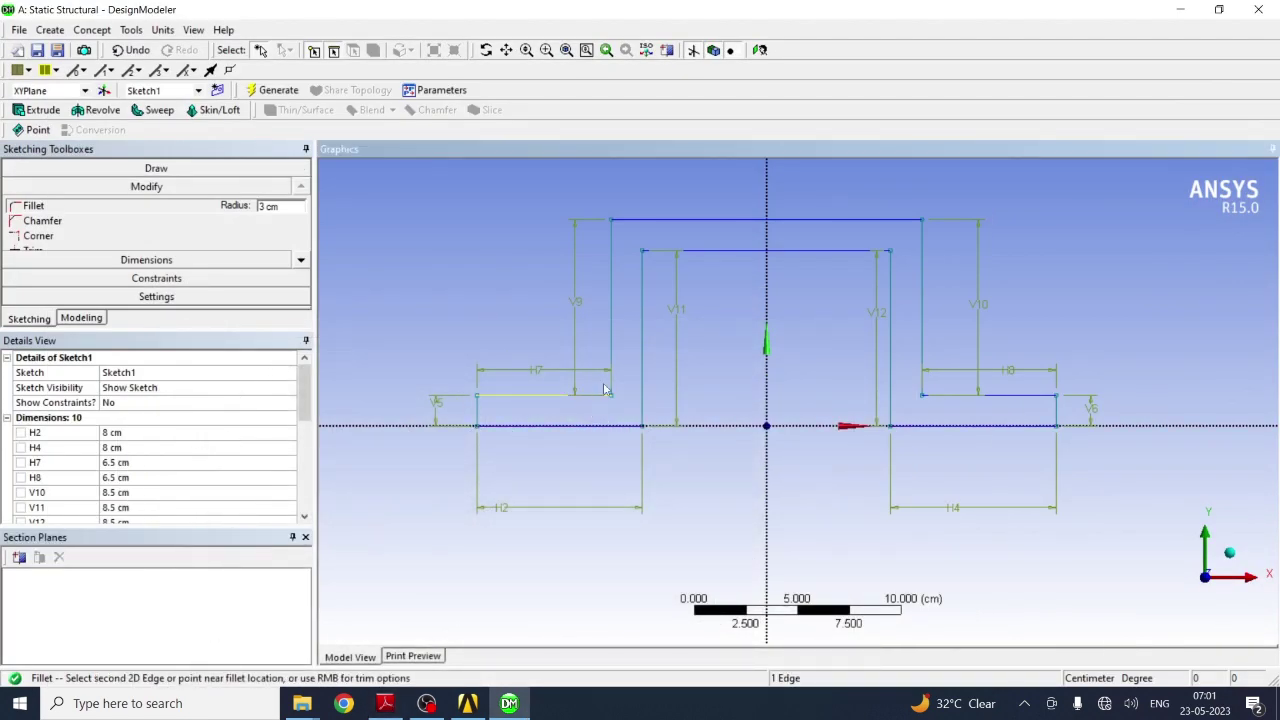
pyautogui.click(613, 368)
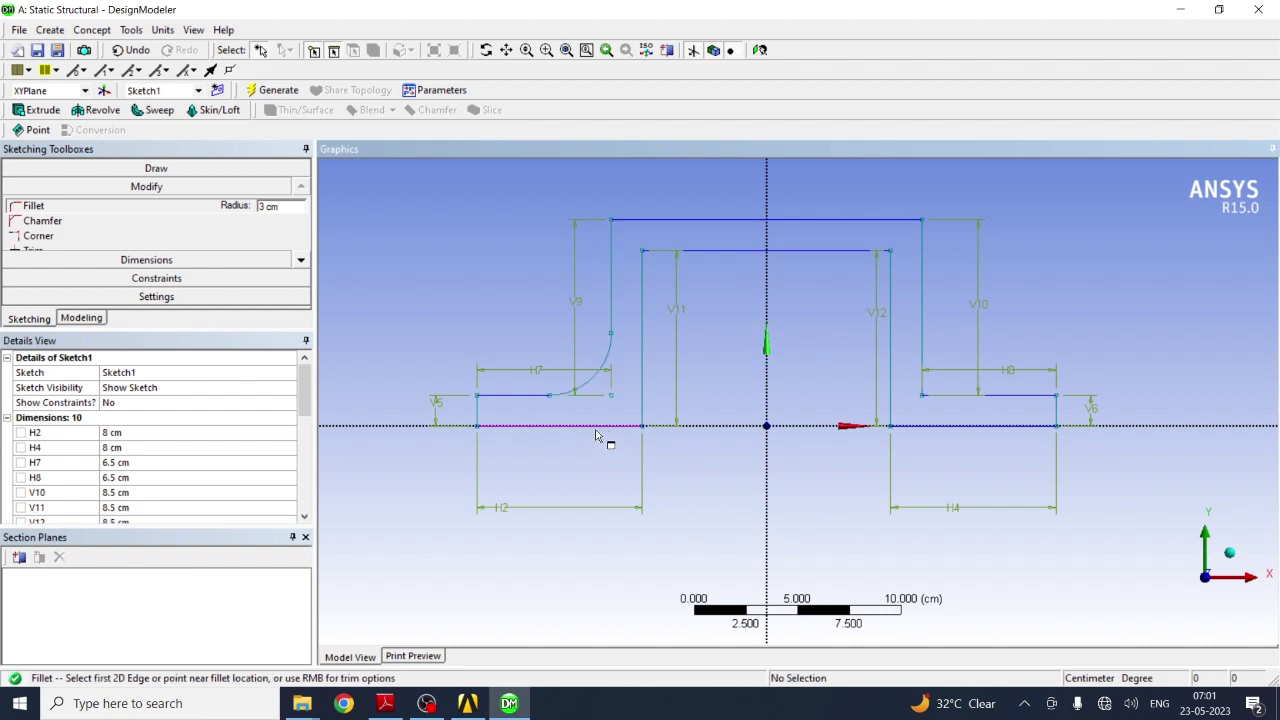
pyautogui.click(598, 426)
pyautogui.click(643, 400)
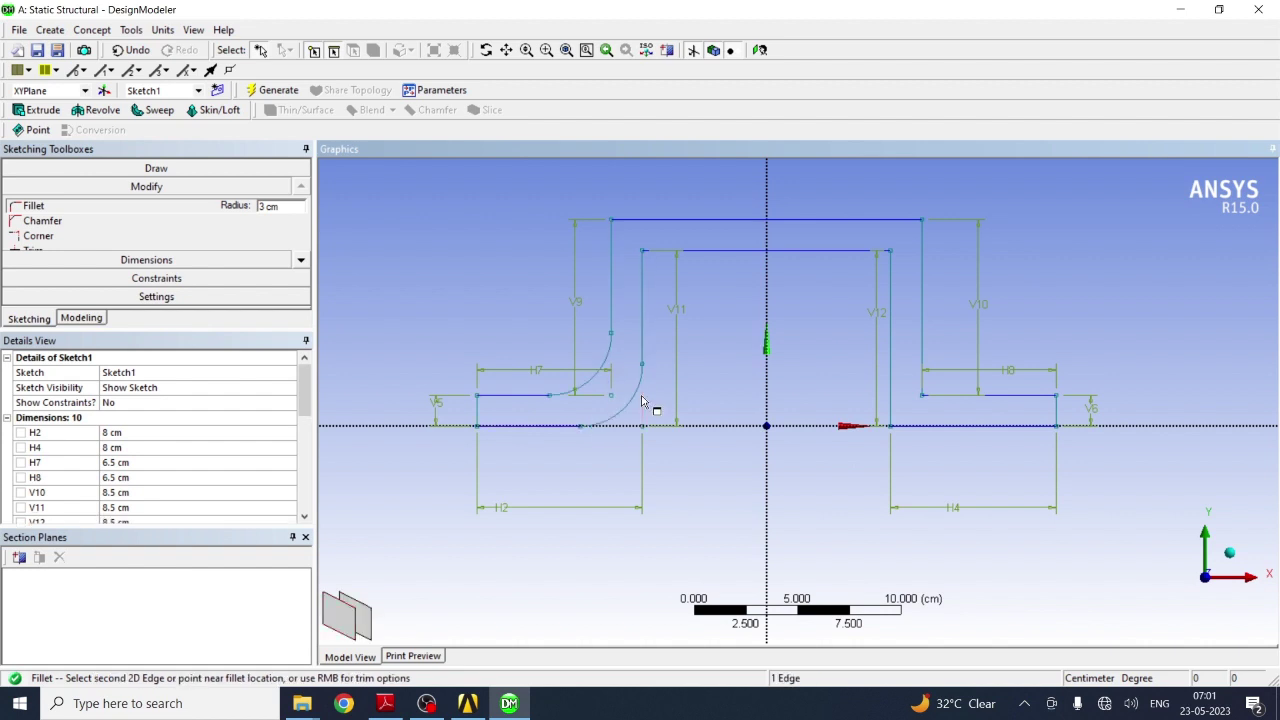
pyautogui.click(649, 222)
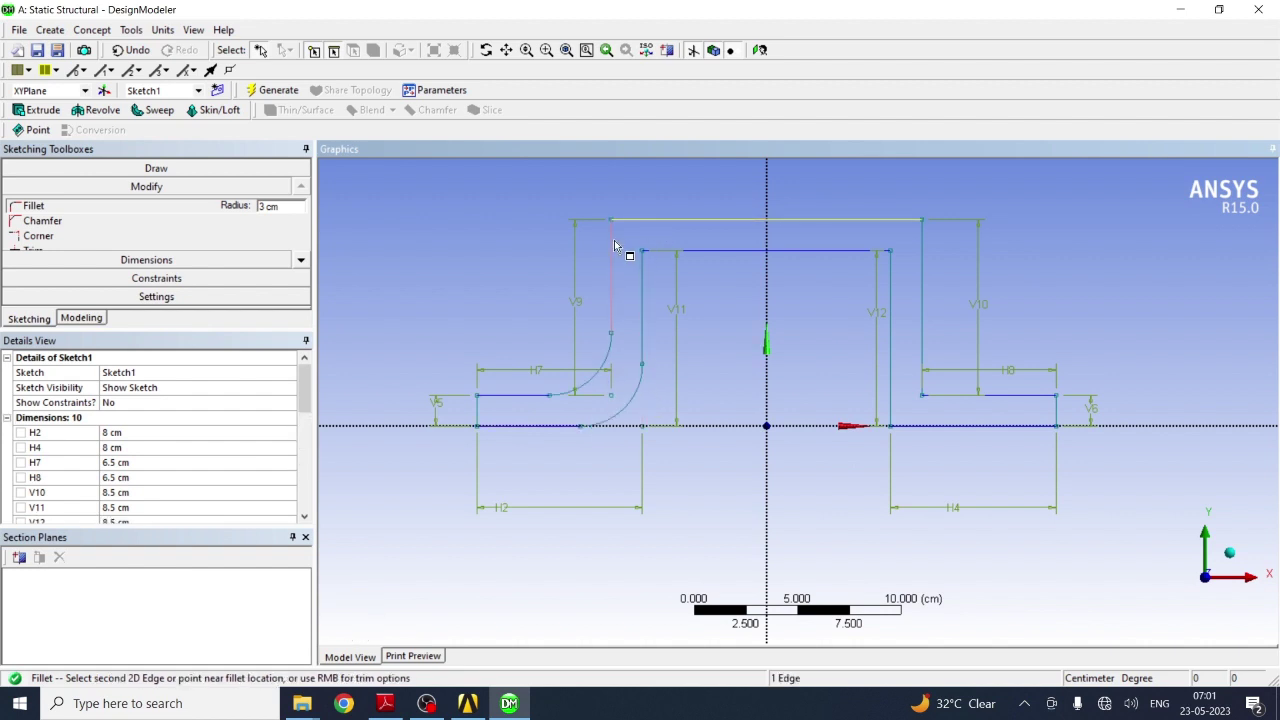
pyautogui.click(620, 250)
pyautogui.click(706, 251)
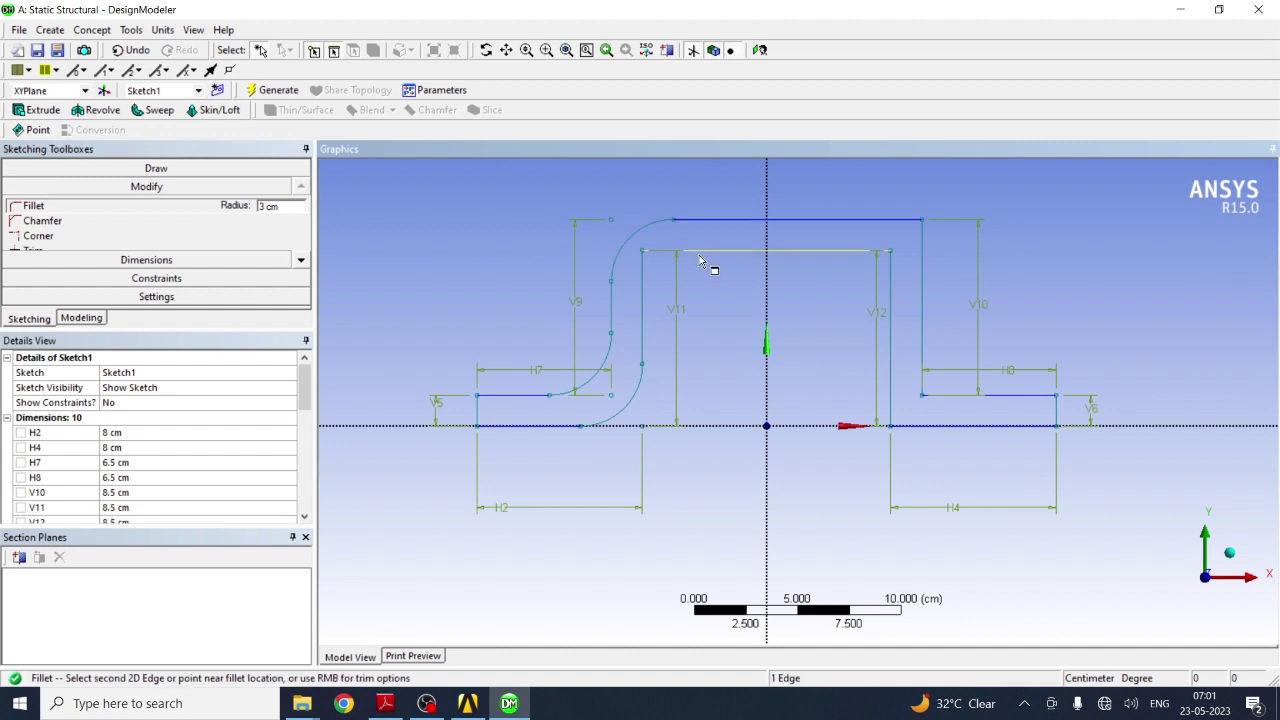
pyautogui.click(644, 281)
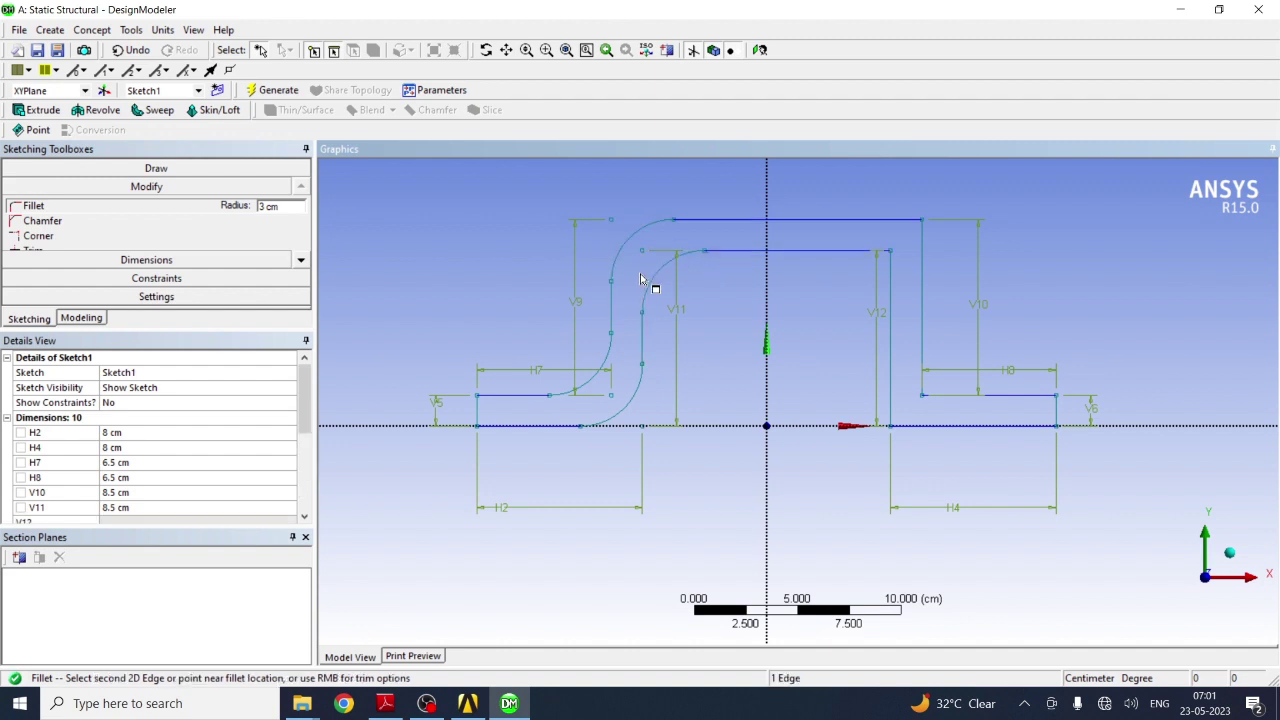
# Step: Fillet the four inner and outer bend corners of the profile on the positive X side with a 3 cm radius
pyautogui.click(905, 220)
pyautogui.click(923, 266)
pyautogui.click(870, 262)
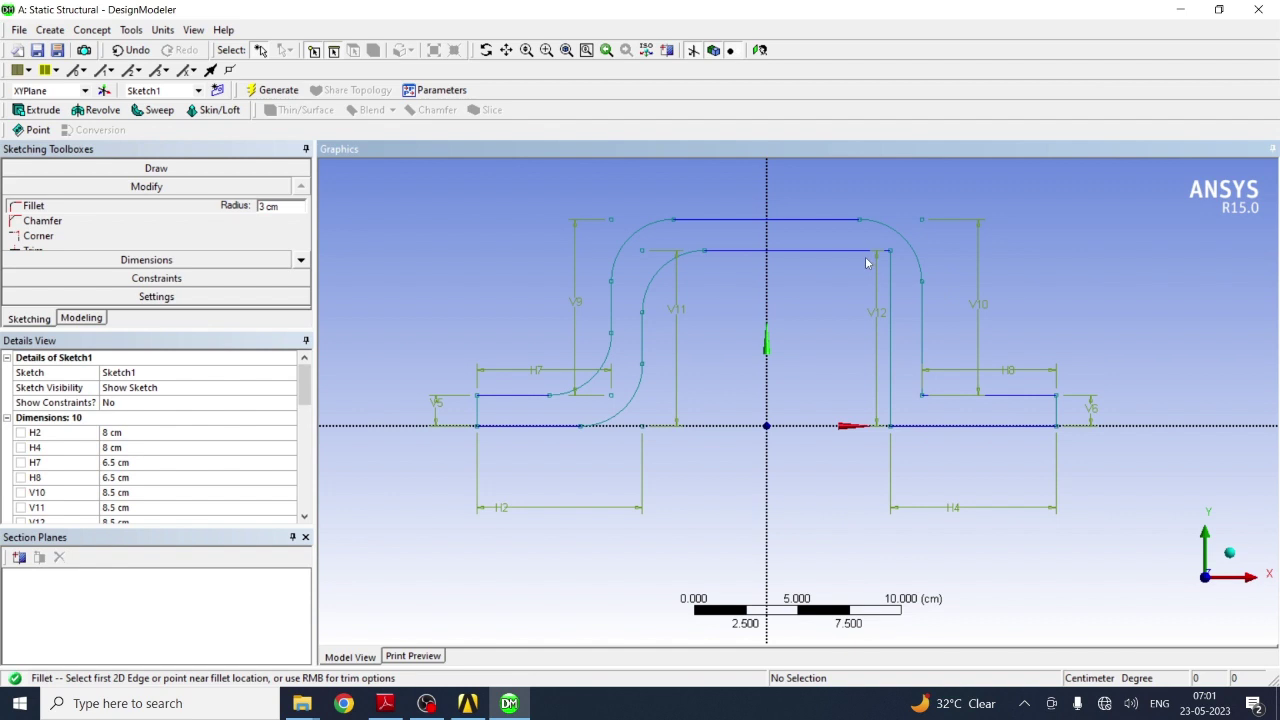
pyautogui.click(850, 251)
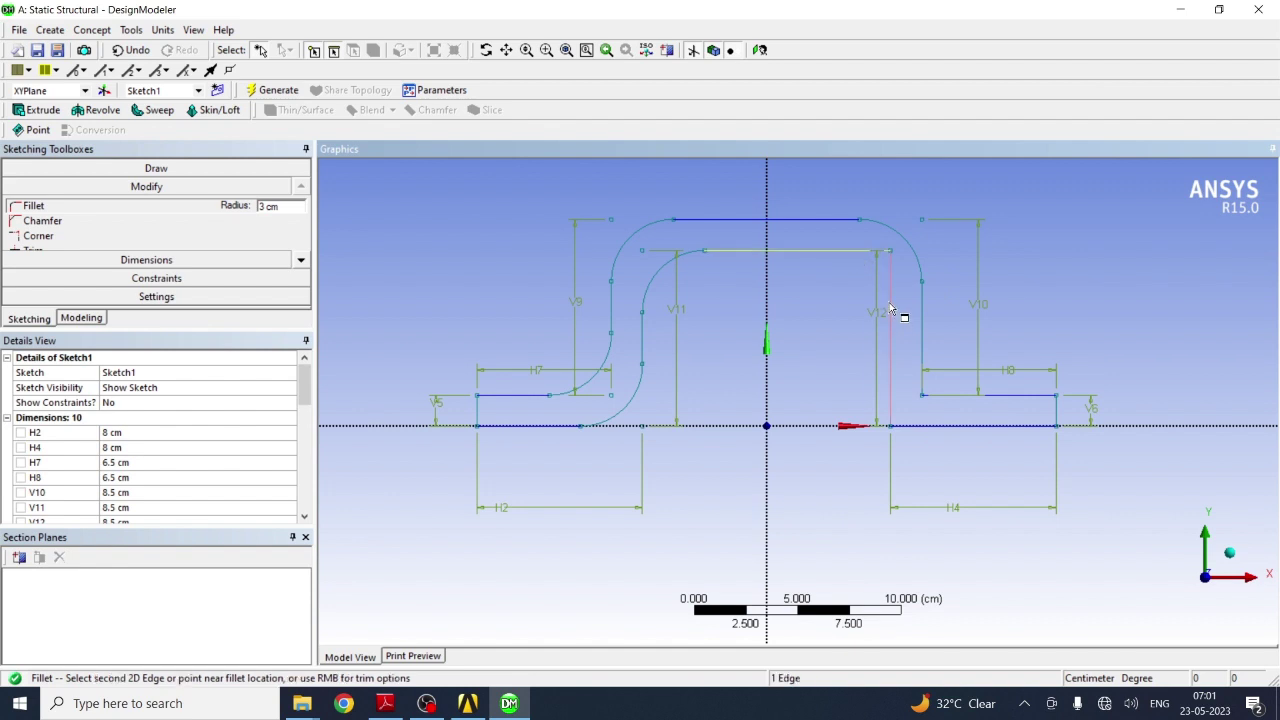
pyautogui.click(893, 318)
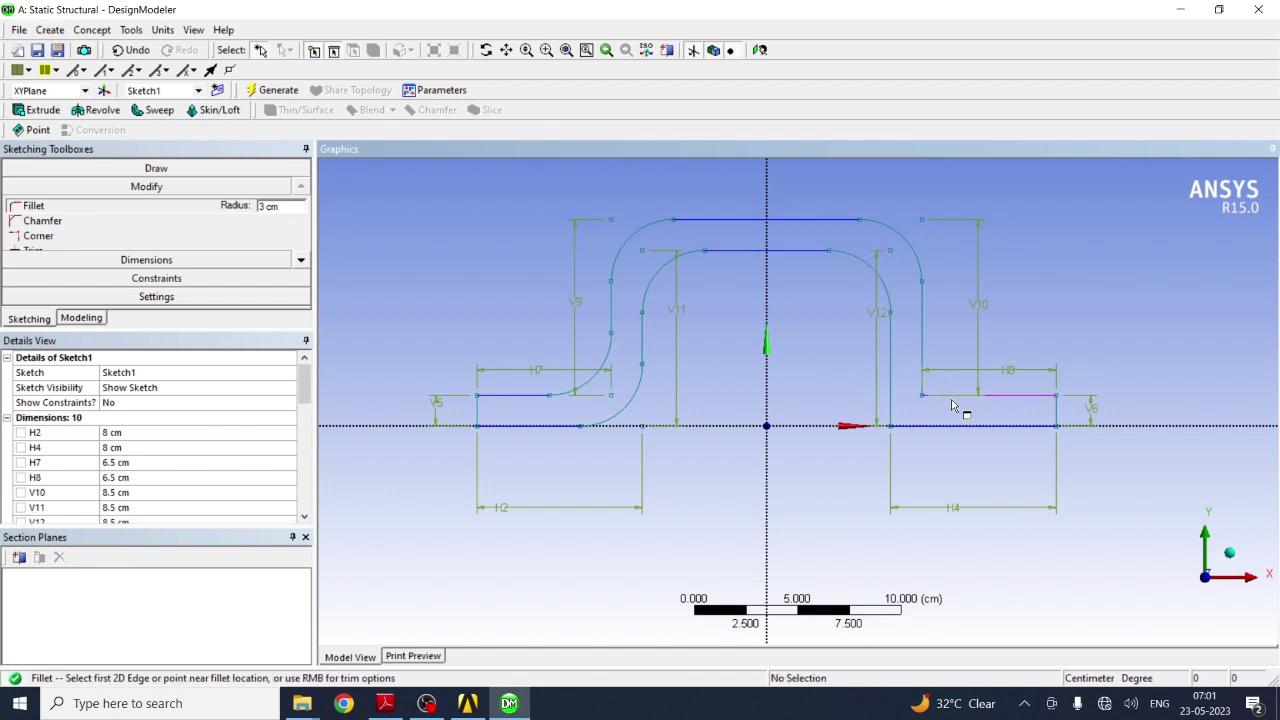
pyautogui.click(952, 398)
pyautogui.click(923, 354)
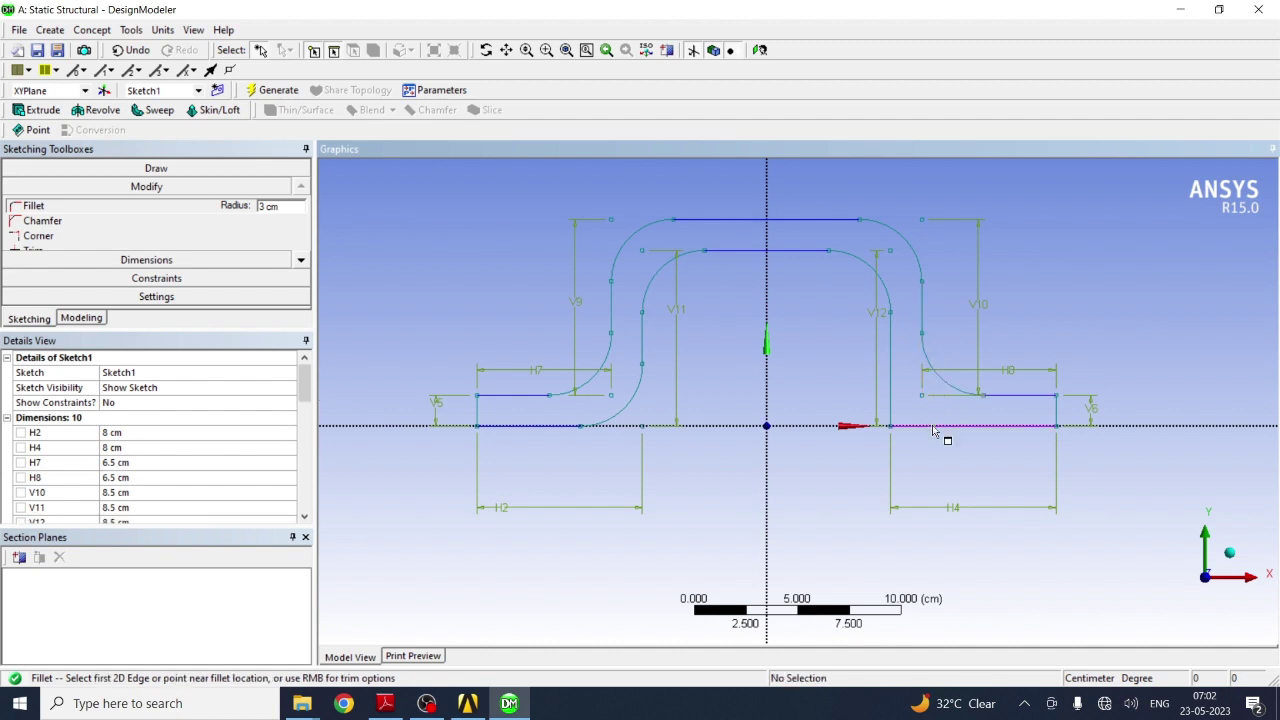
pyautogui.click(933, 428)
pyautogui.click(893, 398)
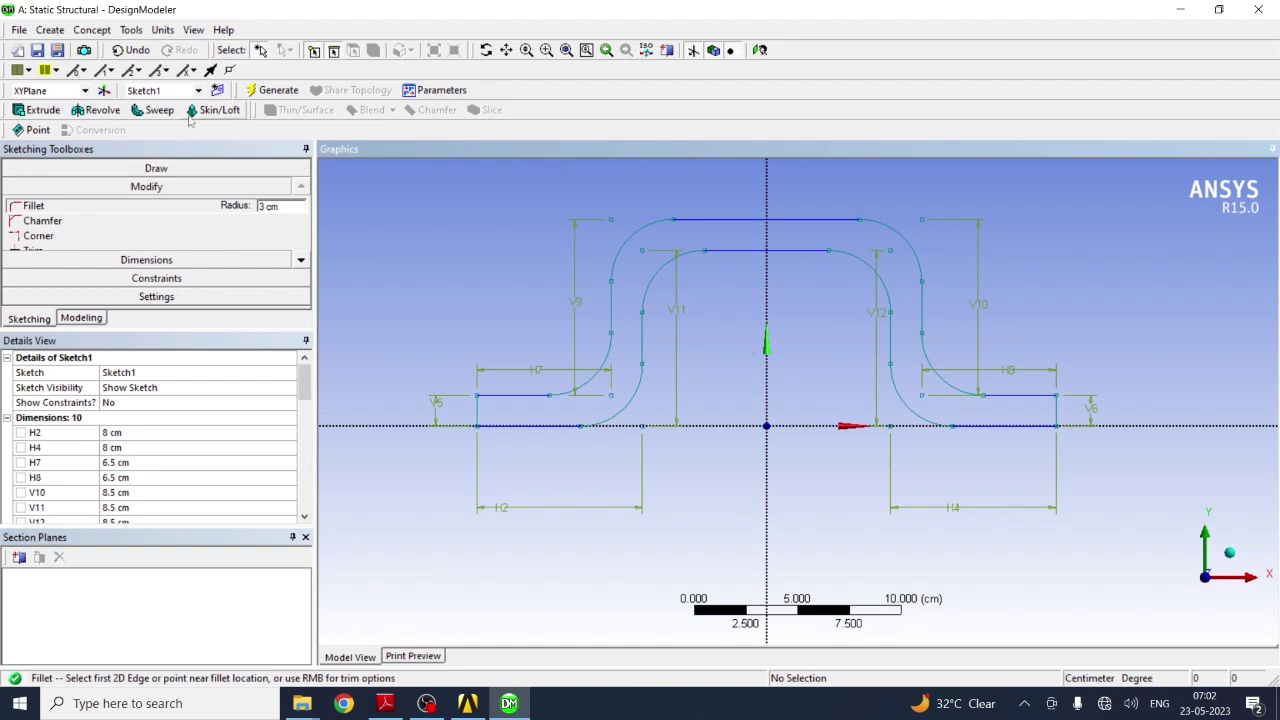
# Step: Extrude the bracket profile sketch as added material to a depth of 12 cm and generate the solid
pyautogui.click(40, 110)
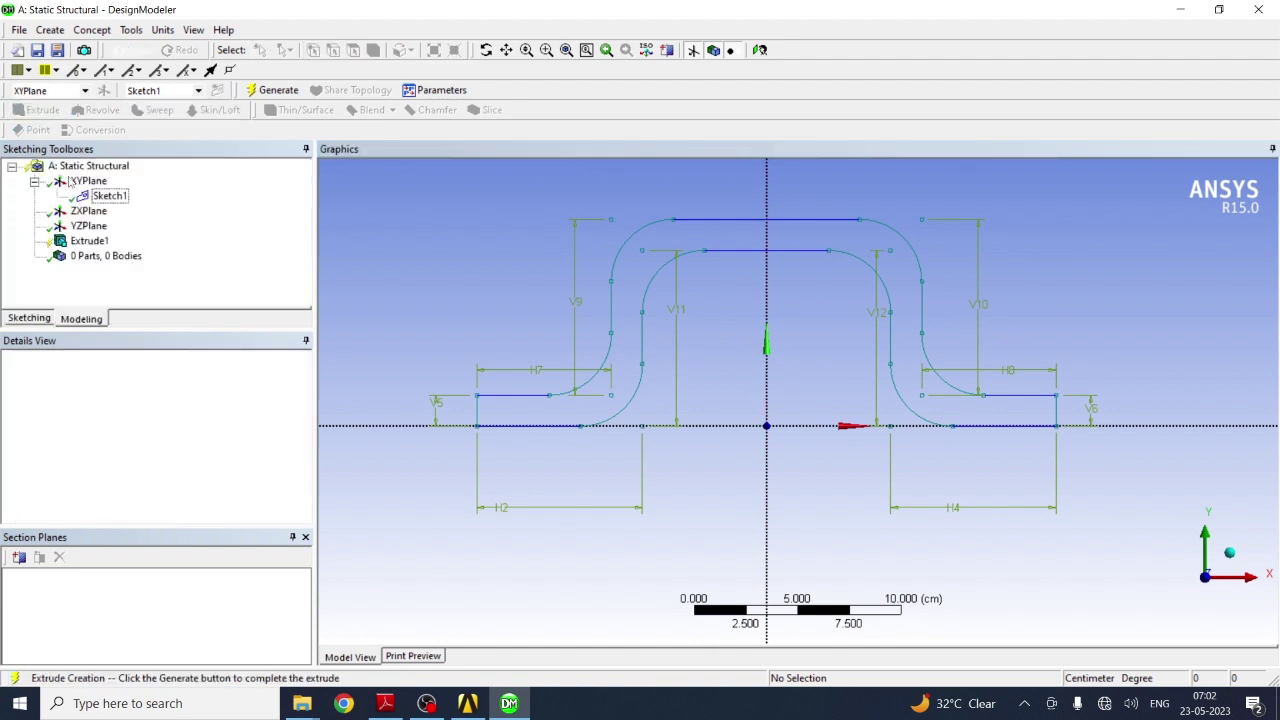
pyautogui.click(152, 391)
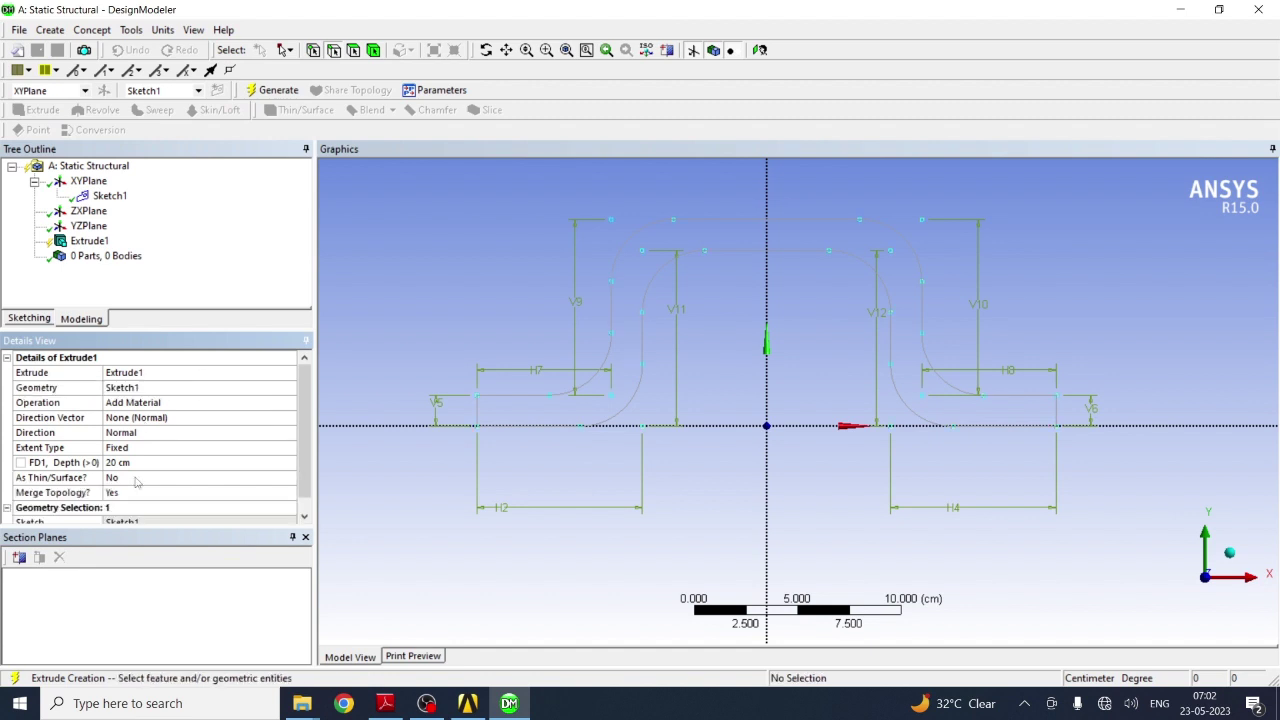
pyautogui.click(128, 463)
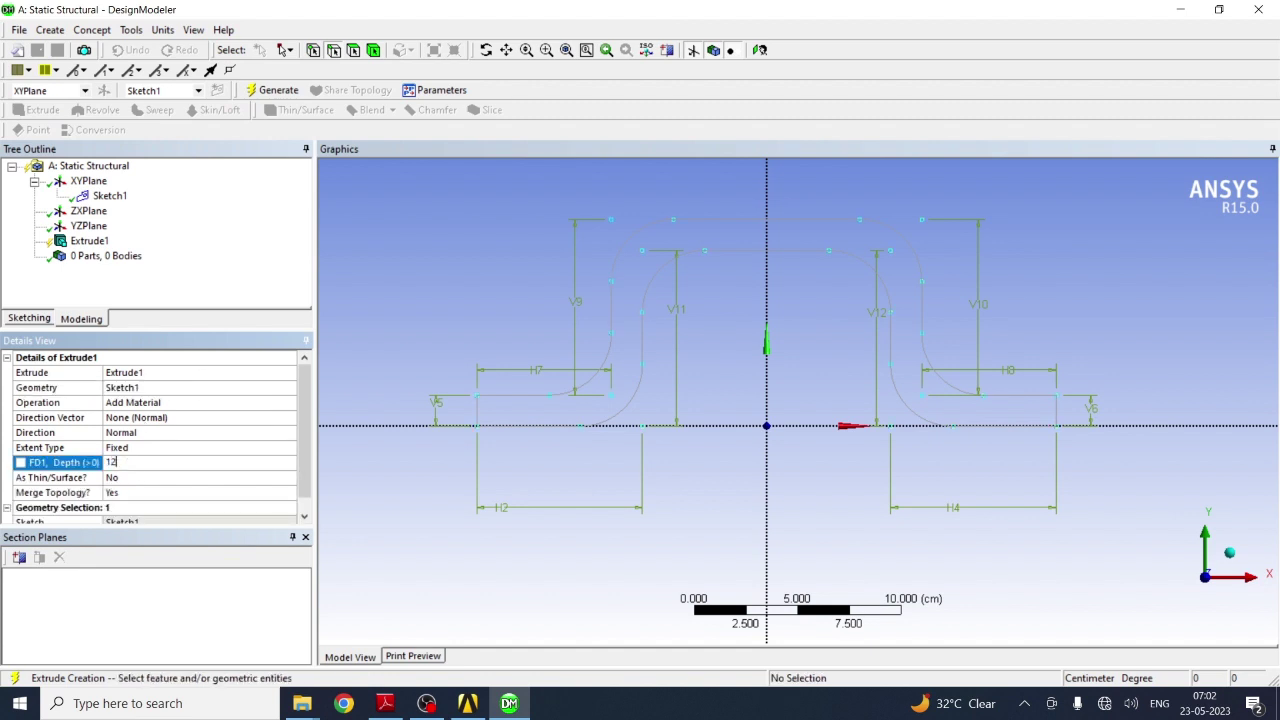
pyautogui.write('12')
pyautogui.press('Return')
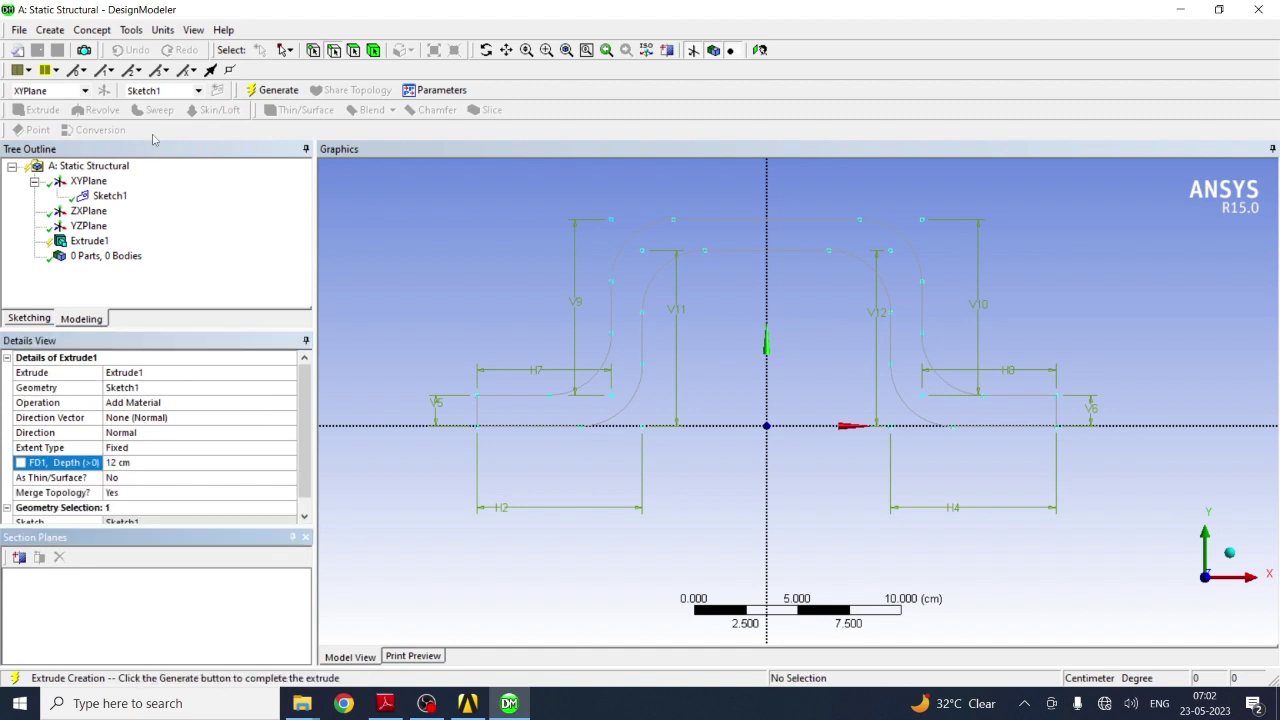
pyautogui.click(272, 90)
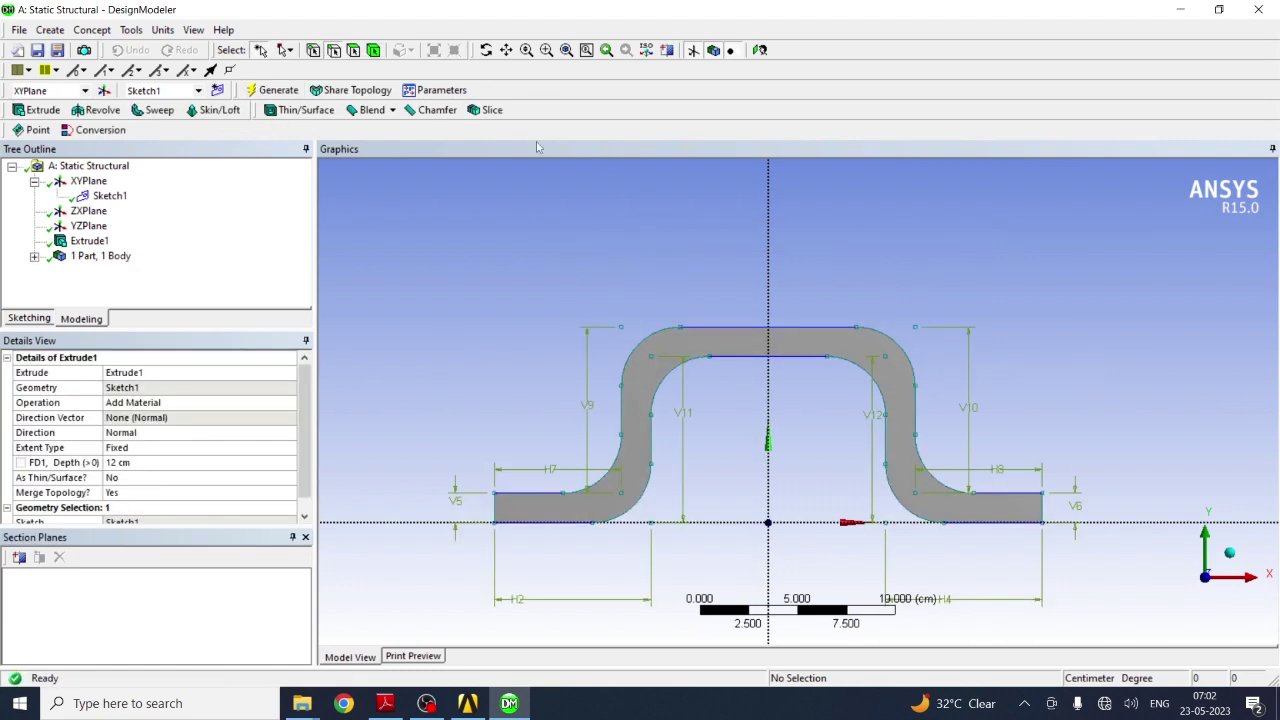
pyautogui.click(486, 50)
pyautogui.moveTo(794, 248); pyautogui.dragTo(851, 382)
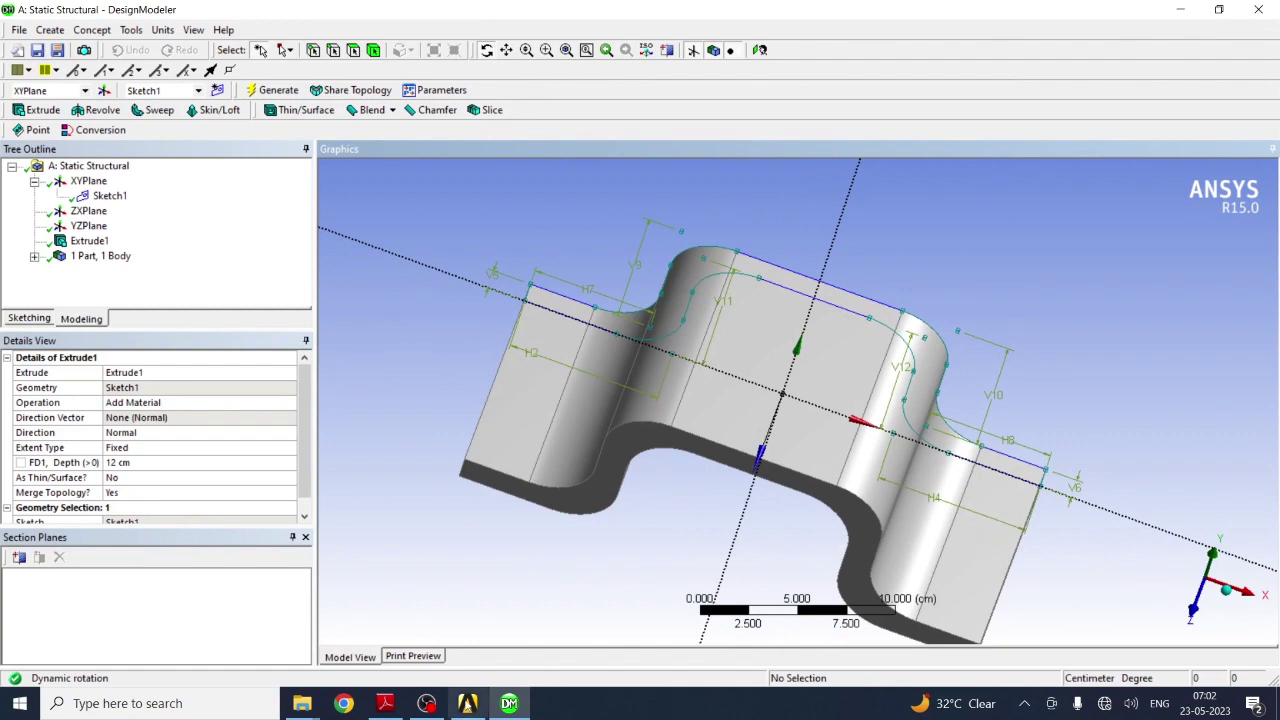
# Step: Check the extrusion depth and through-hole specification in the bracket description in Adobe Reader, and return to DesignModeler
pyautogui.click(392, 701)
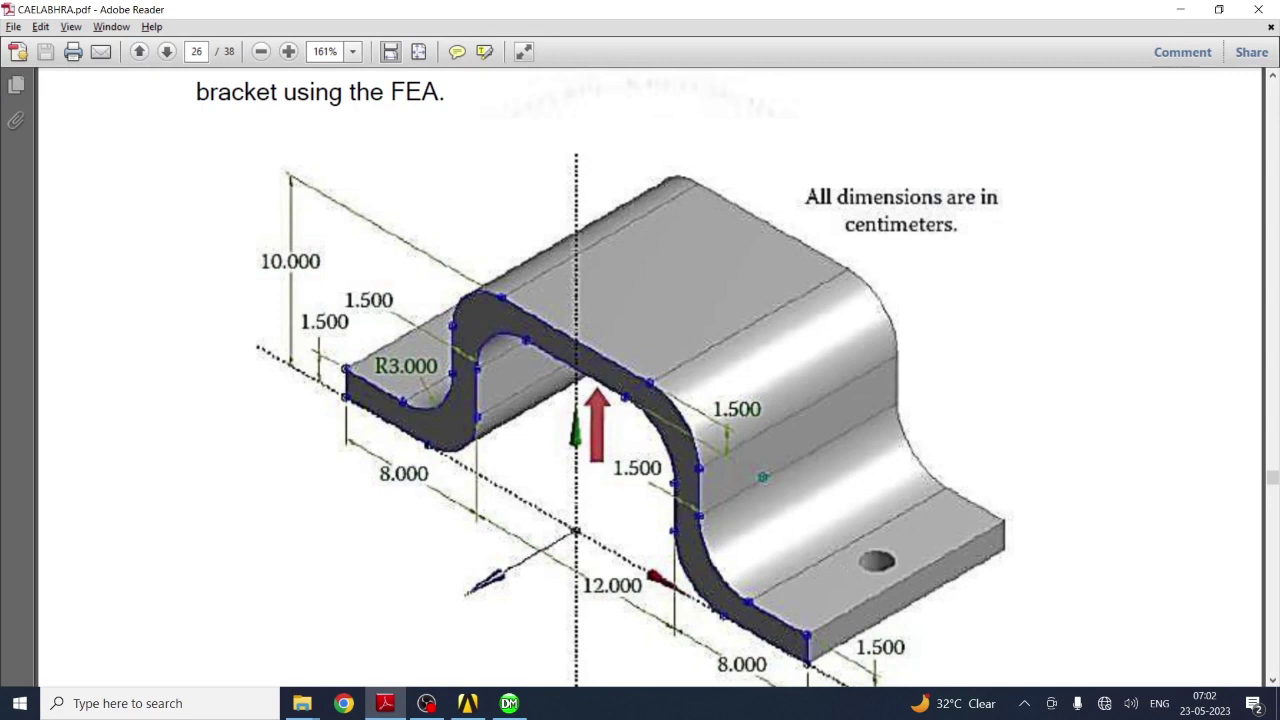
pyautogui.moveTo(1273, 479); pyautogui.dragTo(1273, 478)
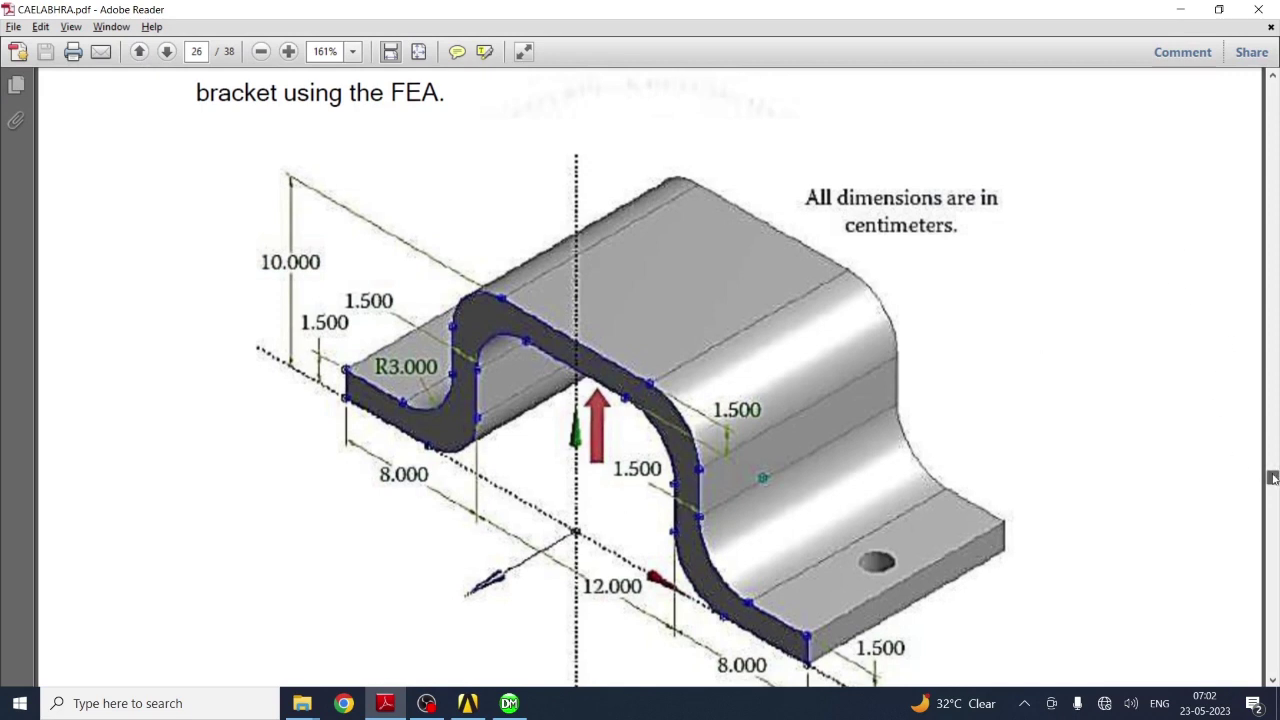
pyautogui.moveTo(1273, 82); pyautogui.dragTo(1274, 82)
pyautogui.click(1274, 82)
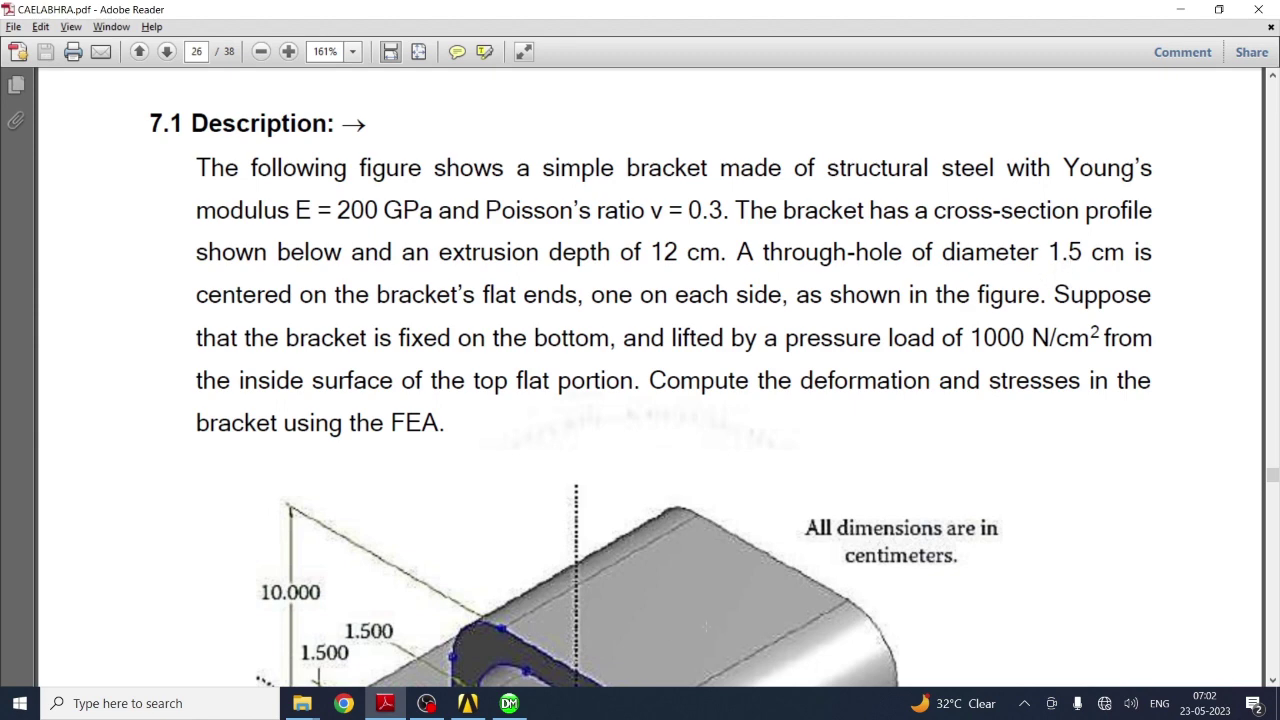
pyautogui.click(467, 703)
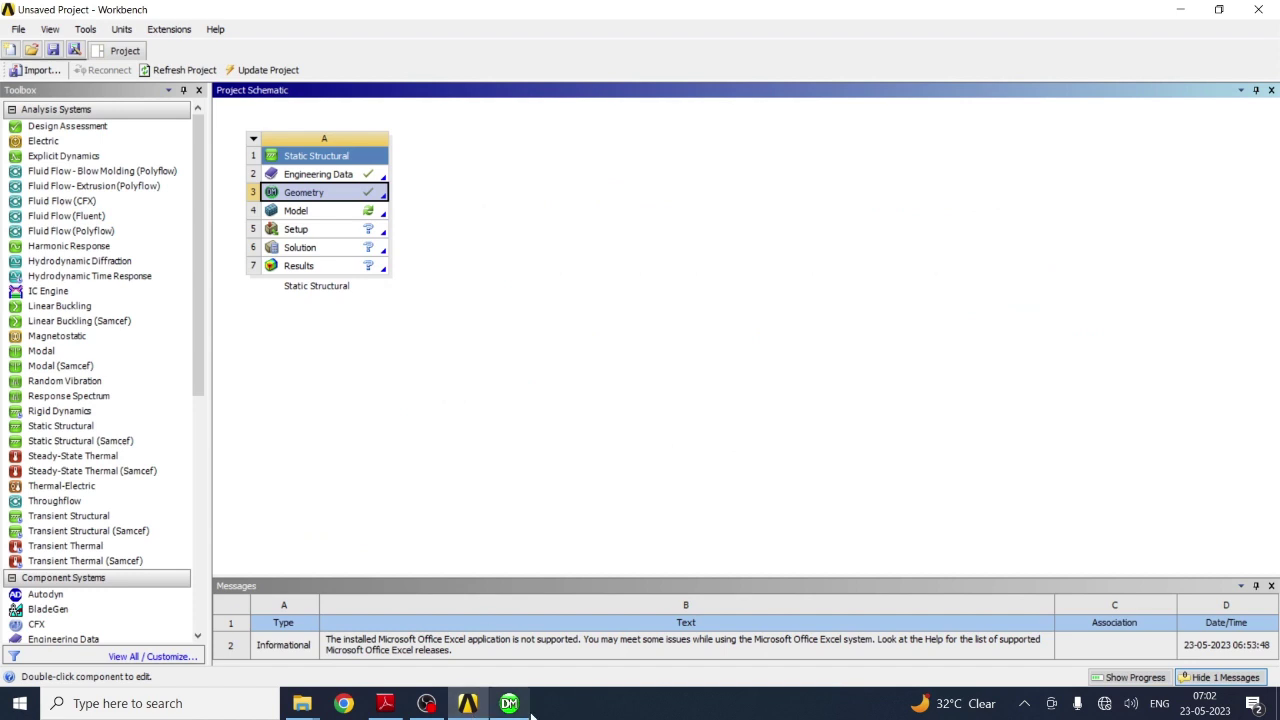
pyautogui.click(512, 705)
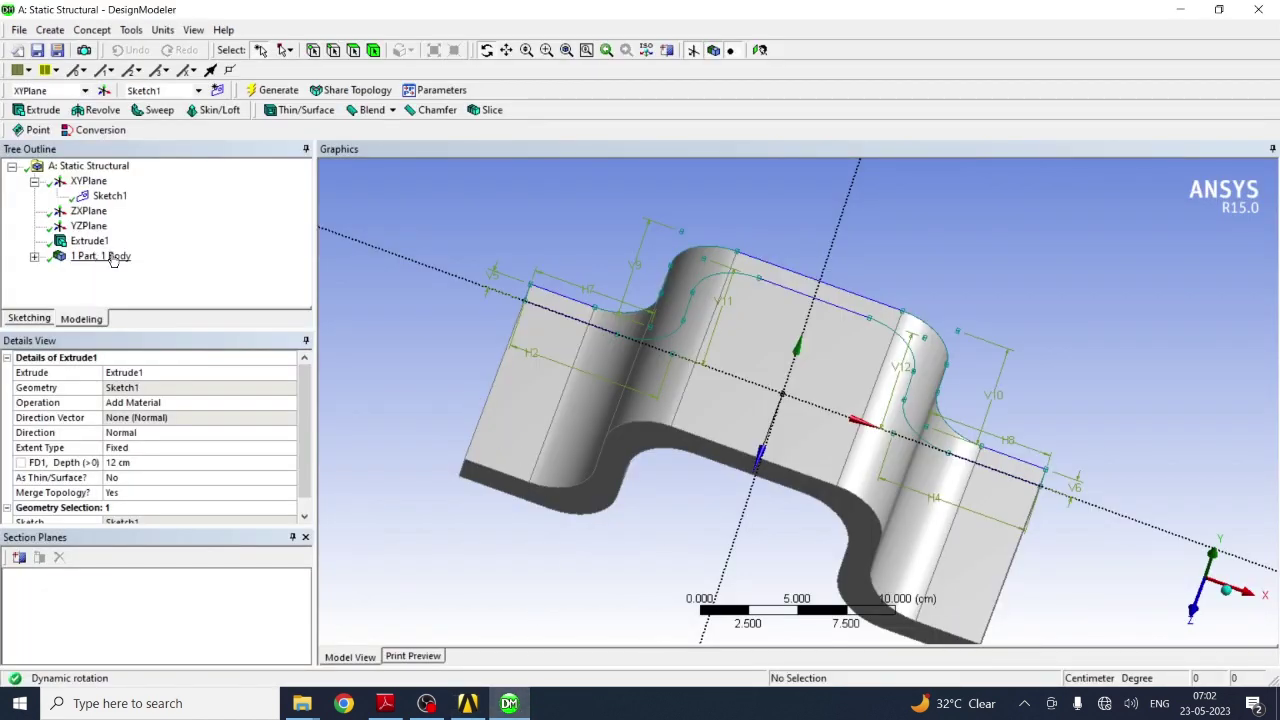
# Step: Start a new sketch on the upper face of the flat end on the negative X side, viewed face-on
pyautogui.click(535, 413)
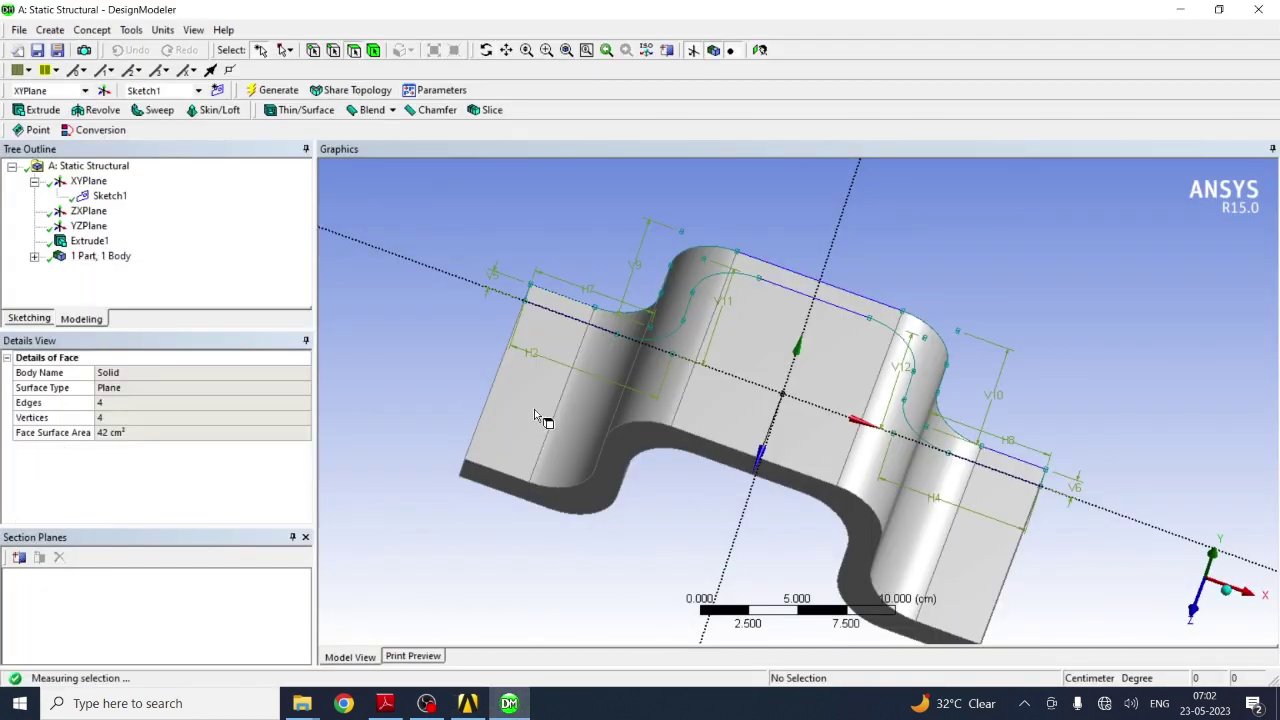
pyautogui.rightClick(529, 397)
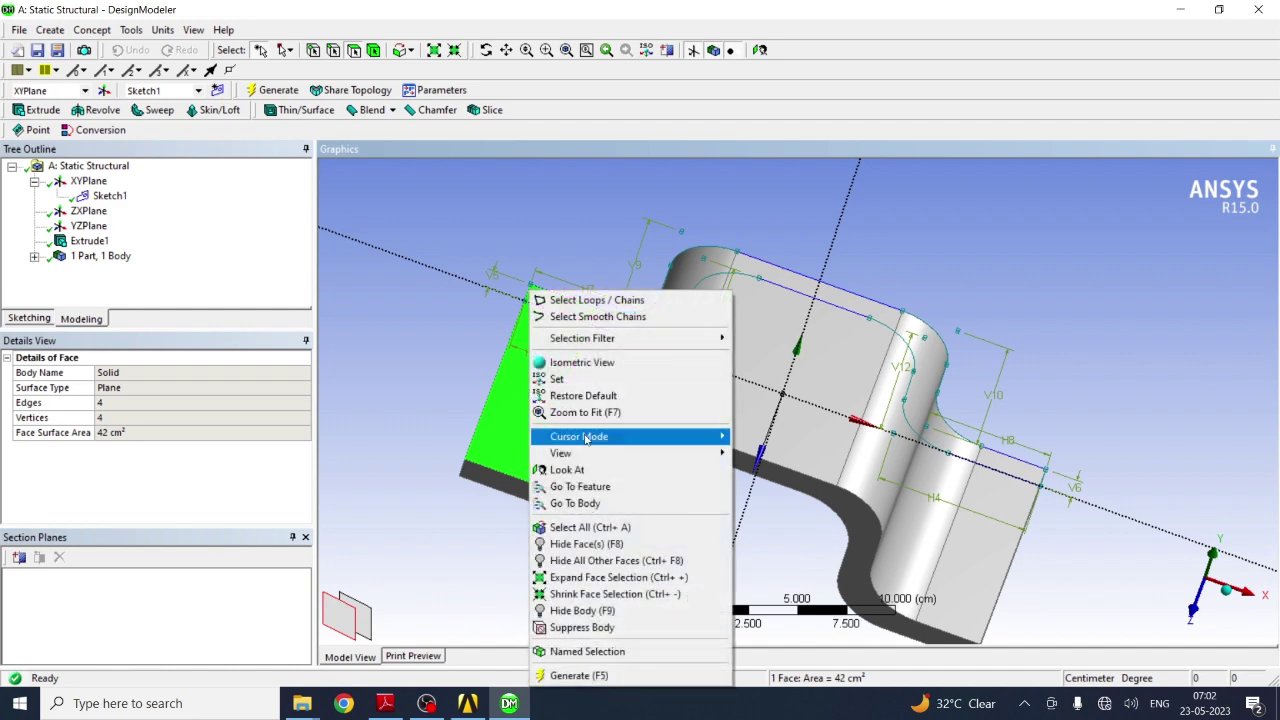
pyautogui.click(566, 470)
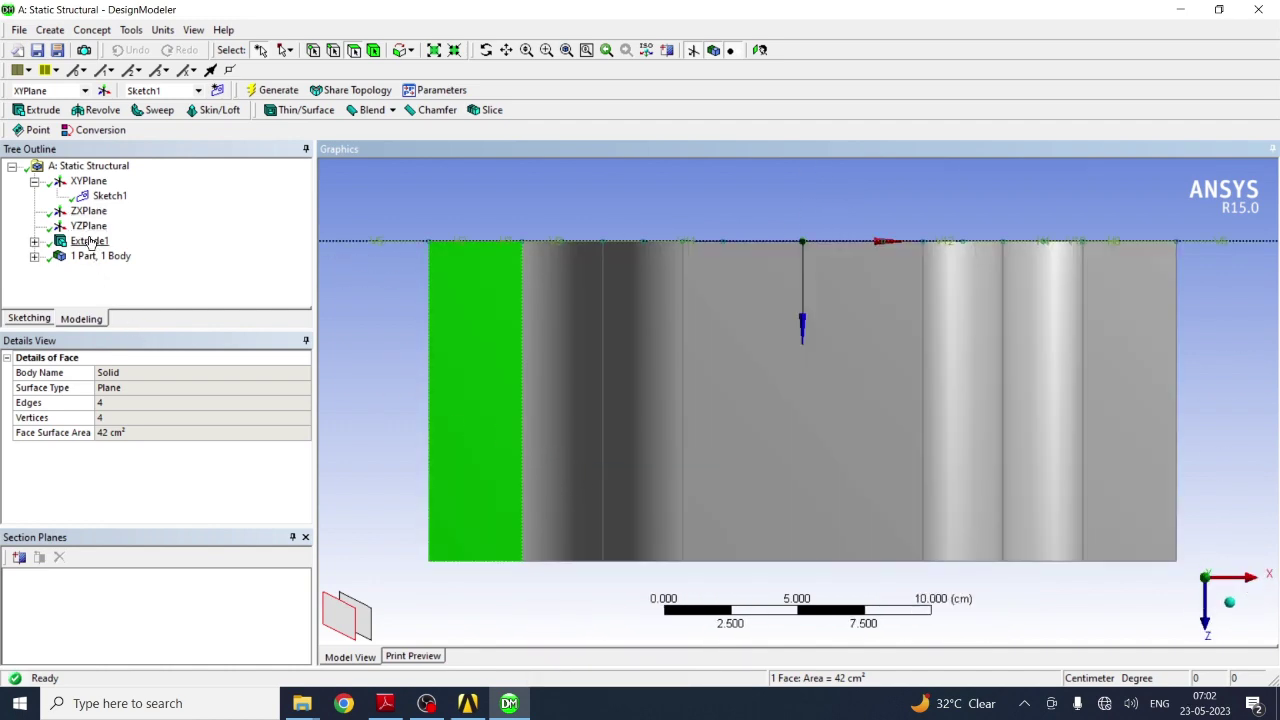
pyautogui.click(45, 318)
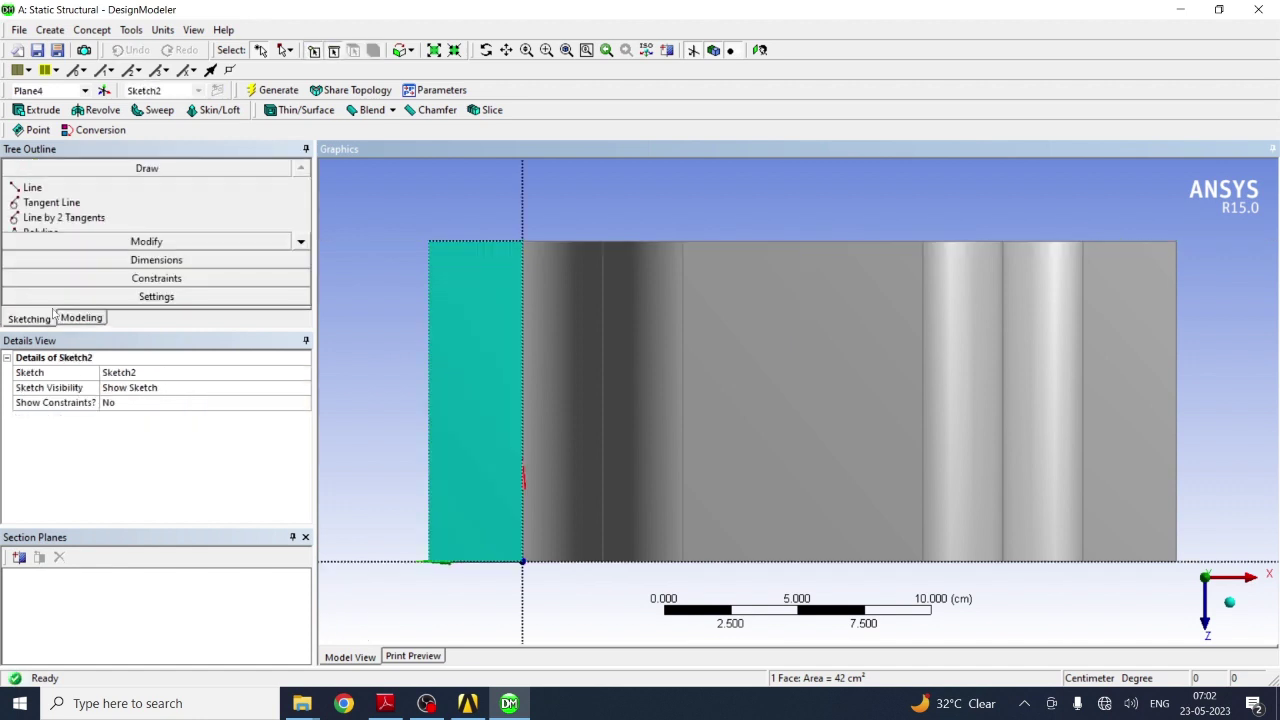
# Step: Sketch a circle about 1.94 cm in diameter near the middle of the flat end face
pyautogui.click(308, 244)
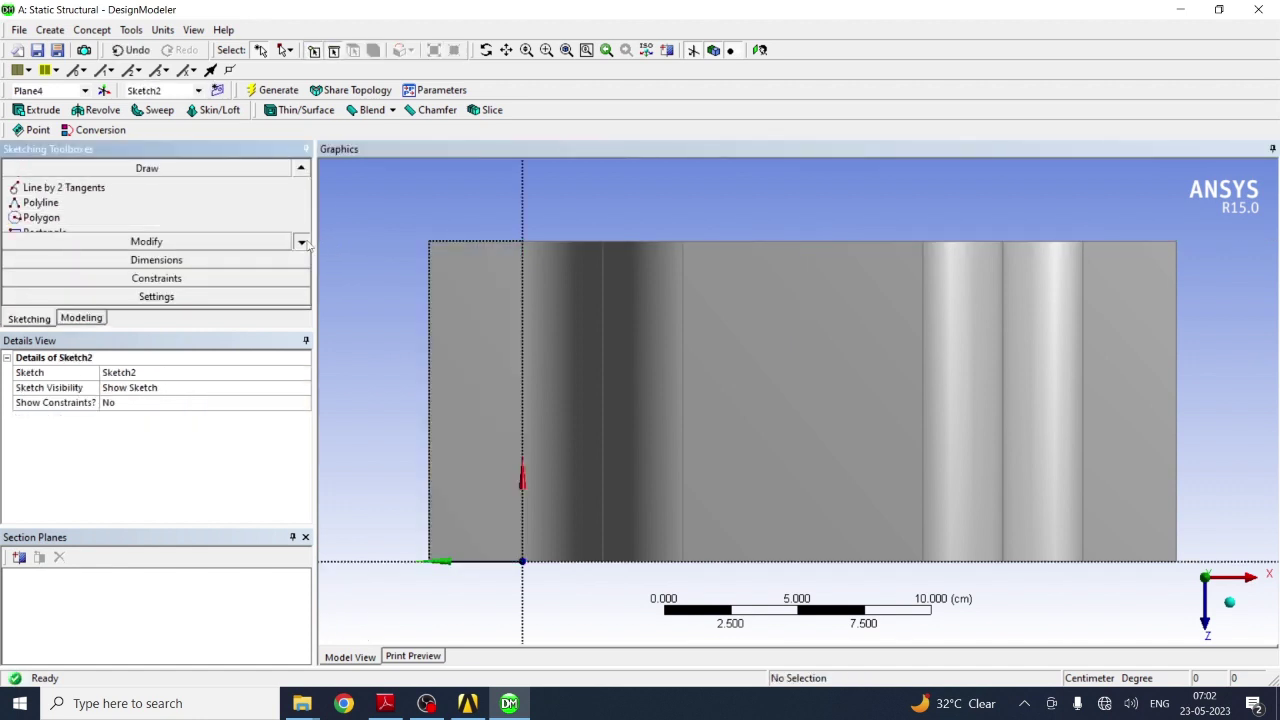
pyautogui.click(301, 243)
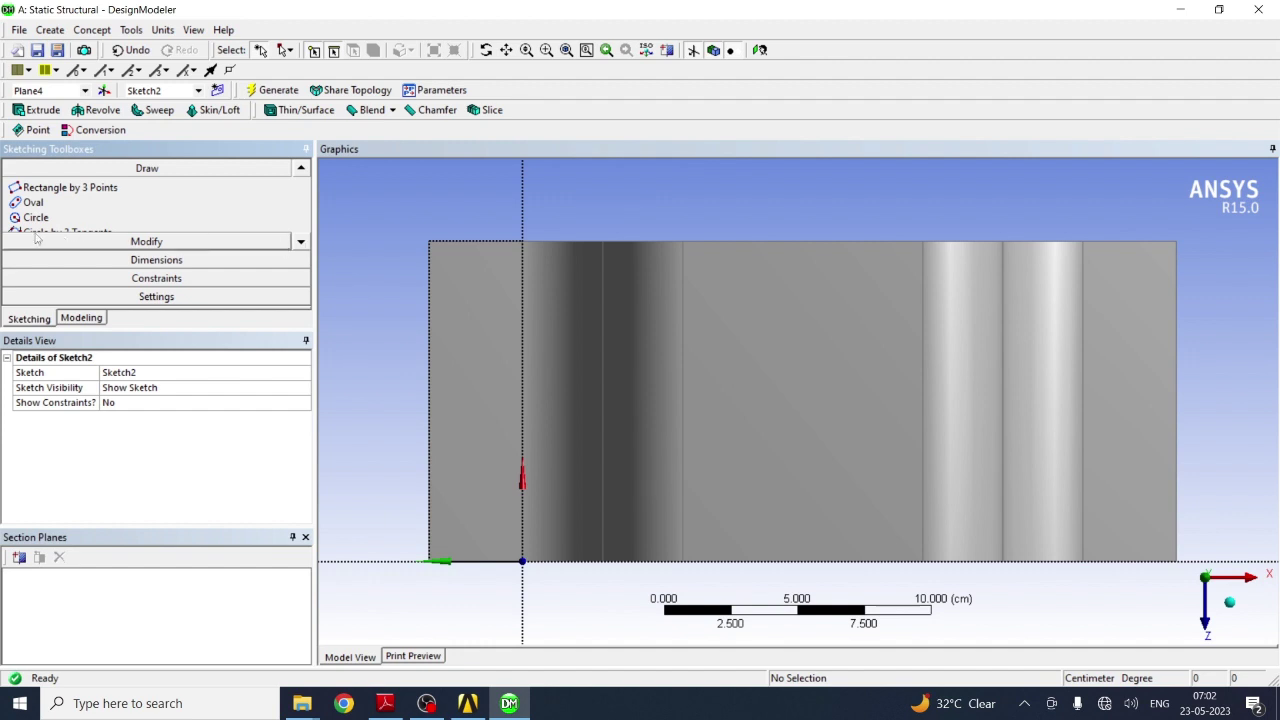
pyautogui.click(36, 217)
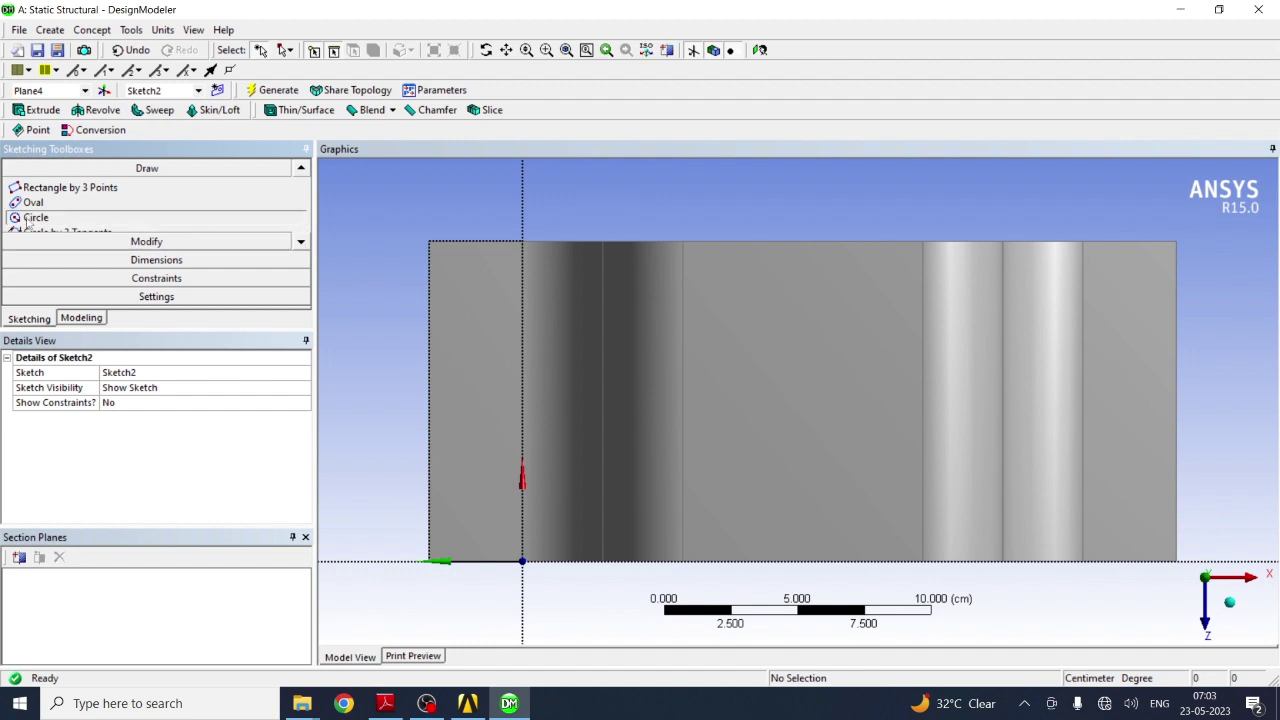
pyautogui.click(476, 403)
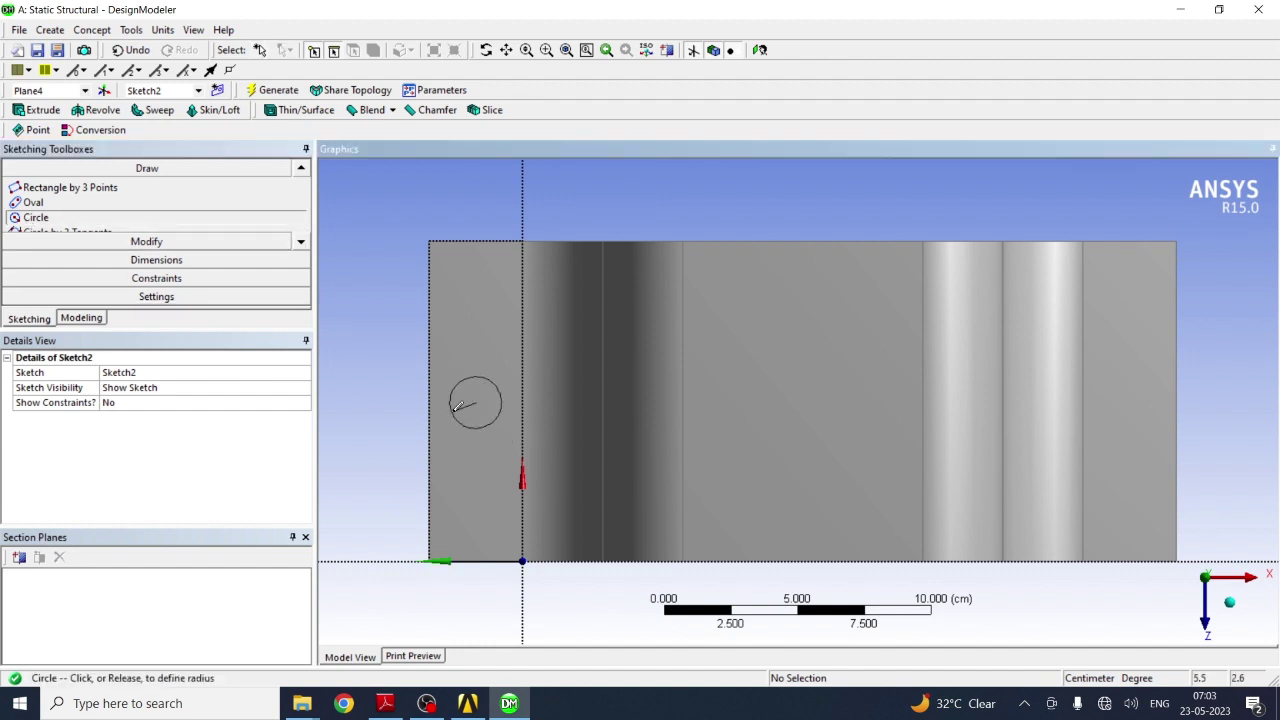
pyautogui.click(456, 405)
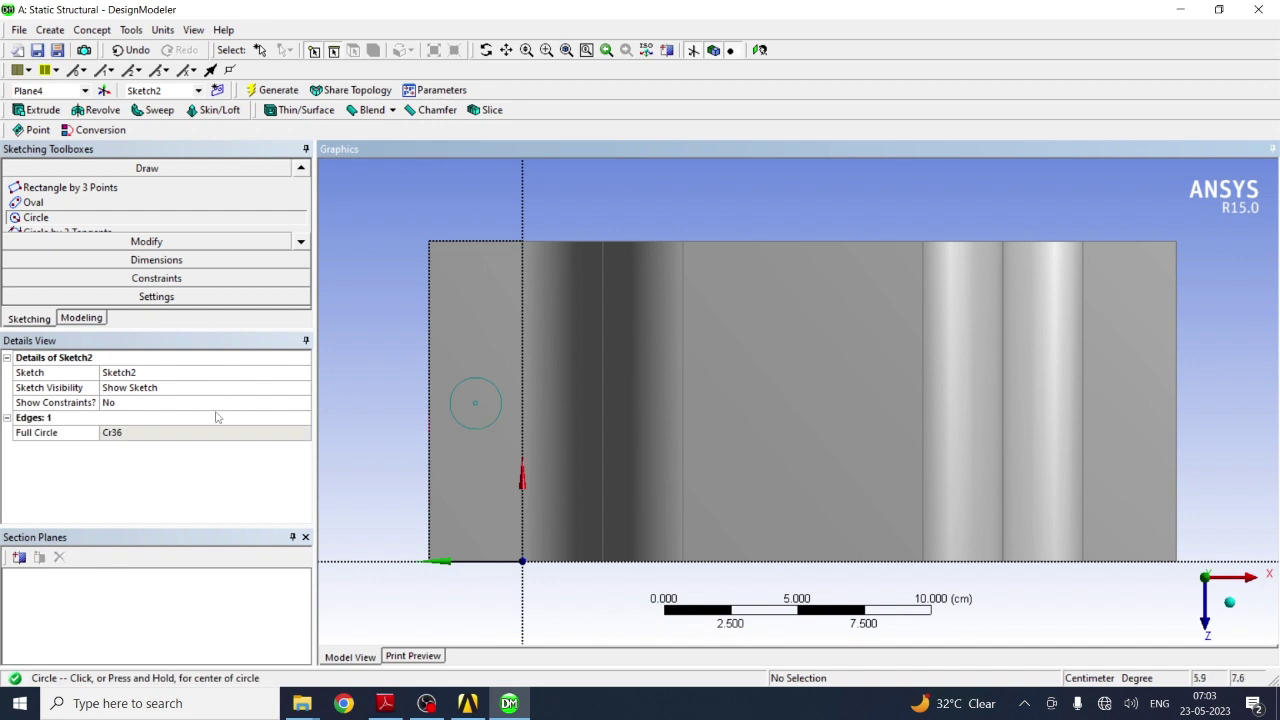
# Step: Dimension the circle's diameter on the flat end face and set it to 1.5 cm
pyautogui.click(150, 260)
pyautogui.click(451, 413)
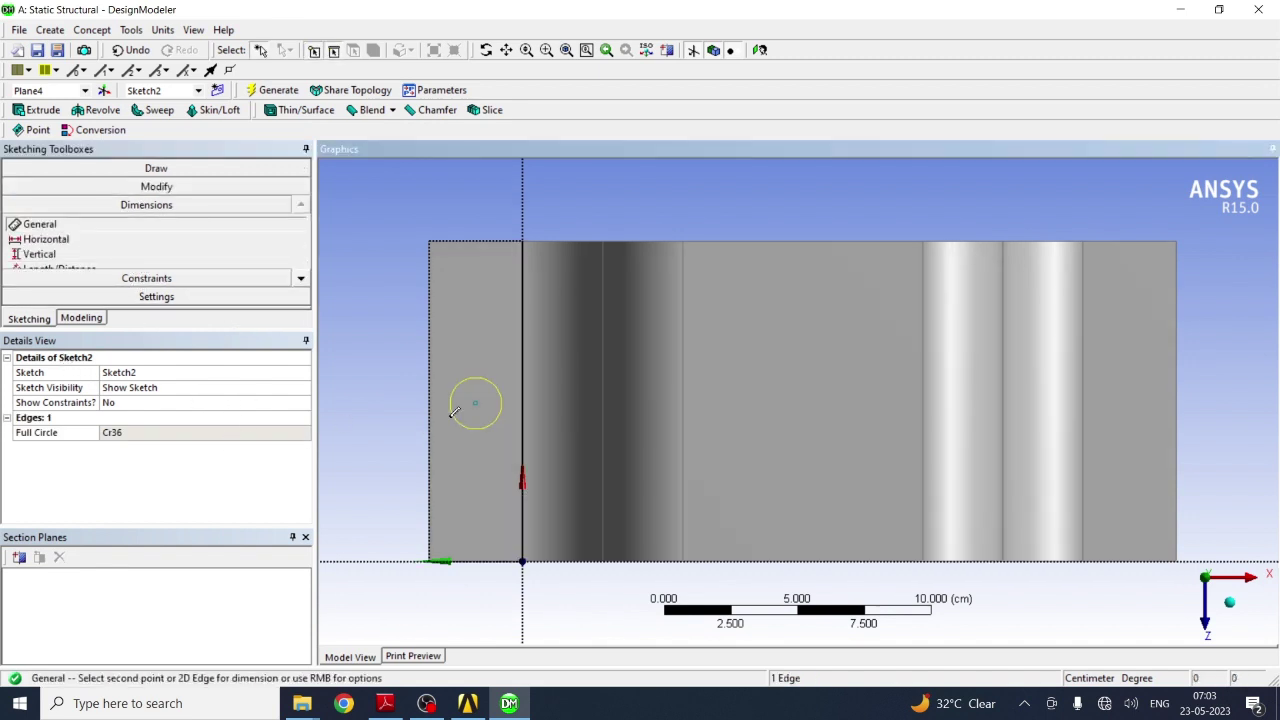
pyautogui.click(386, 415)
pyautogui.click(115, 432)
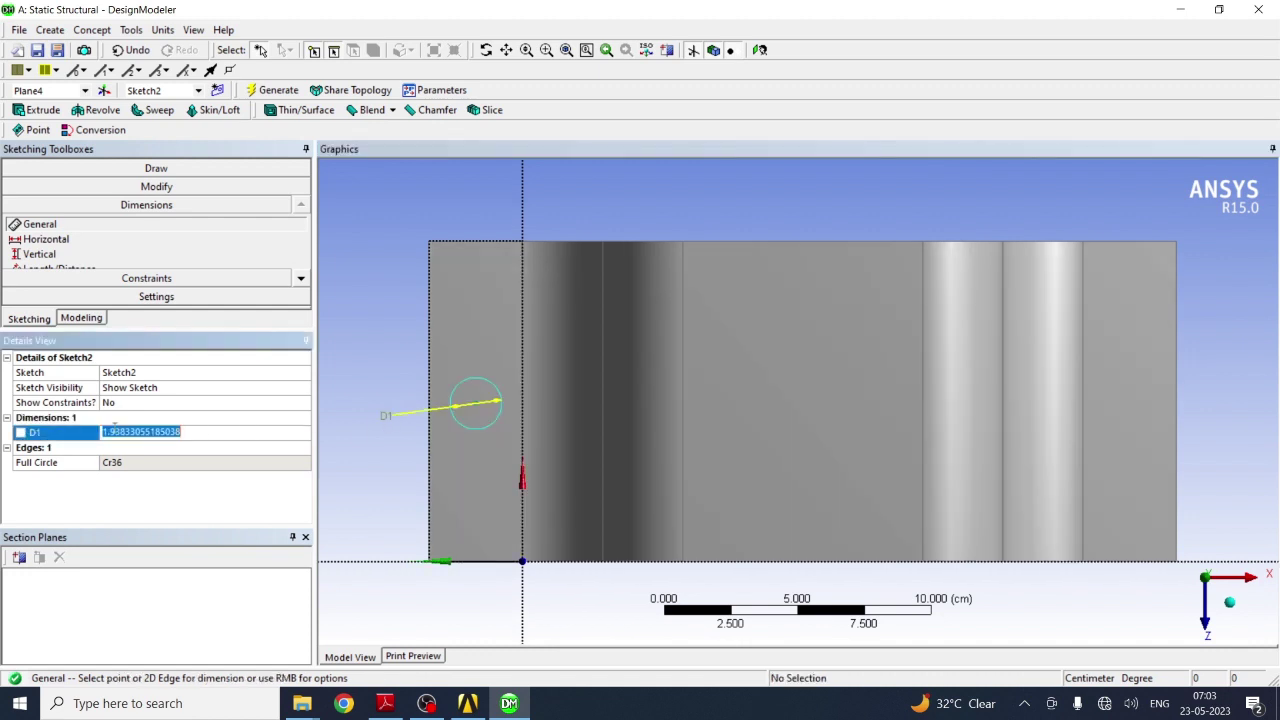
pyautogui.write('1.5')
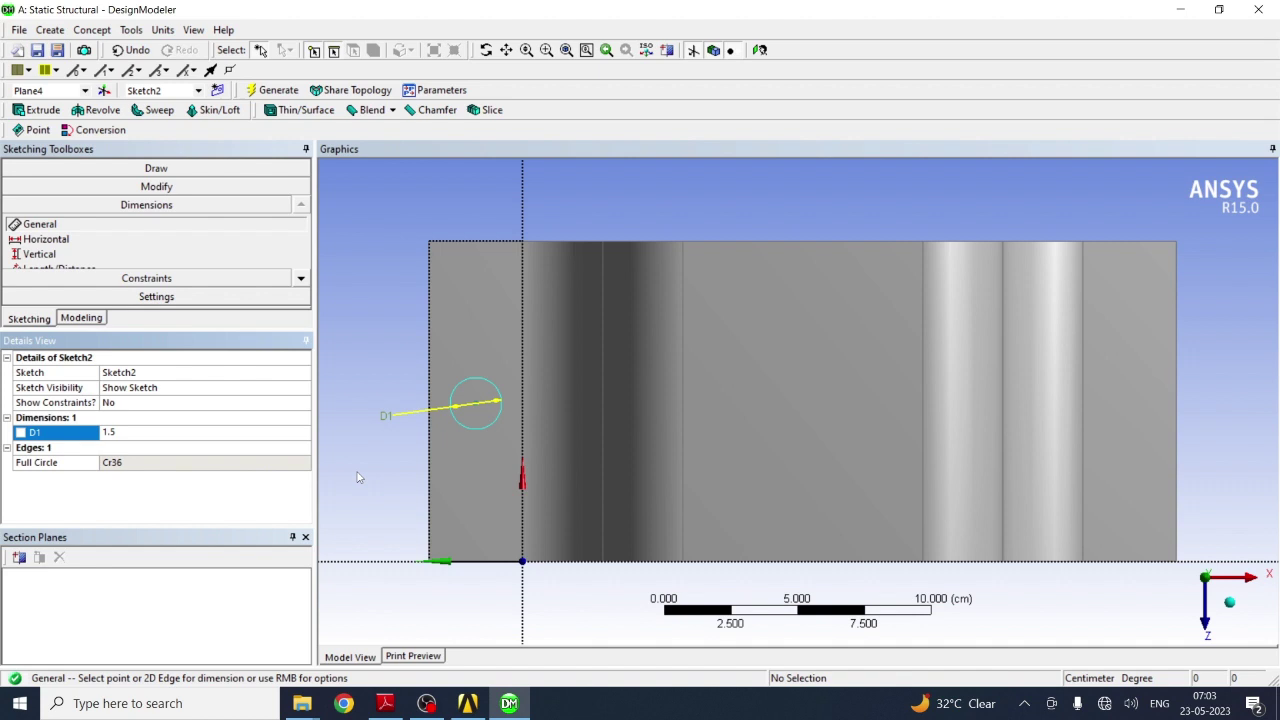
pyautogui.press('Return')
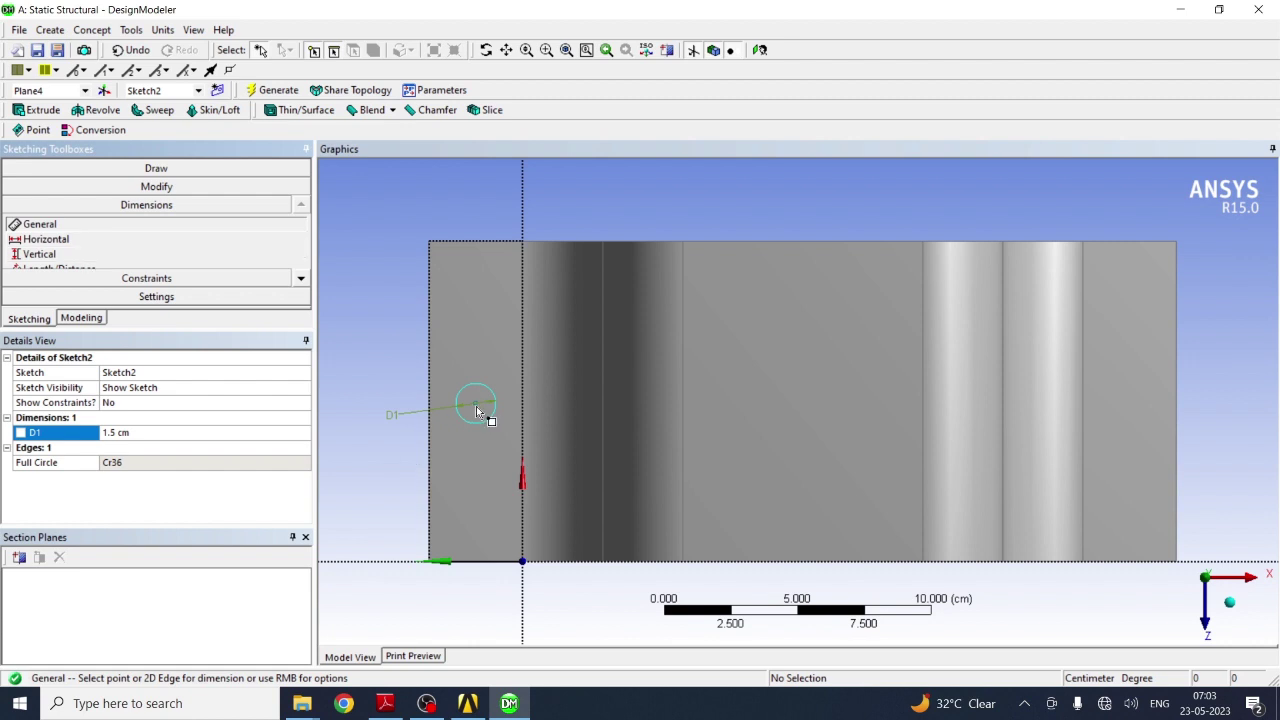
pyautogui.click(40, 254)
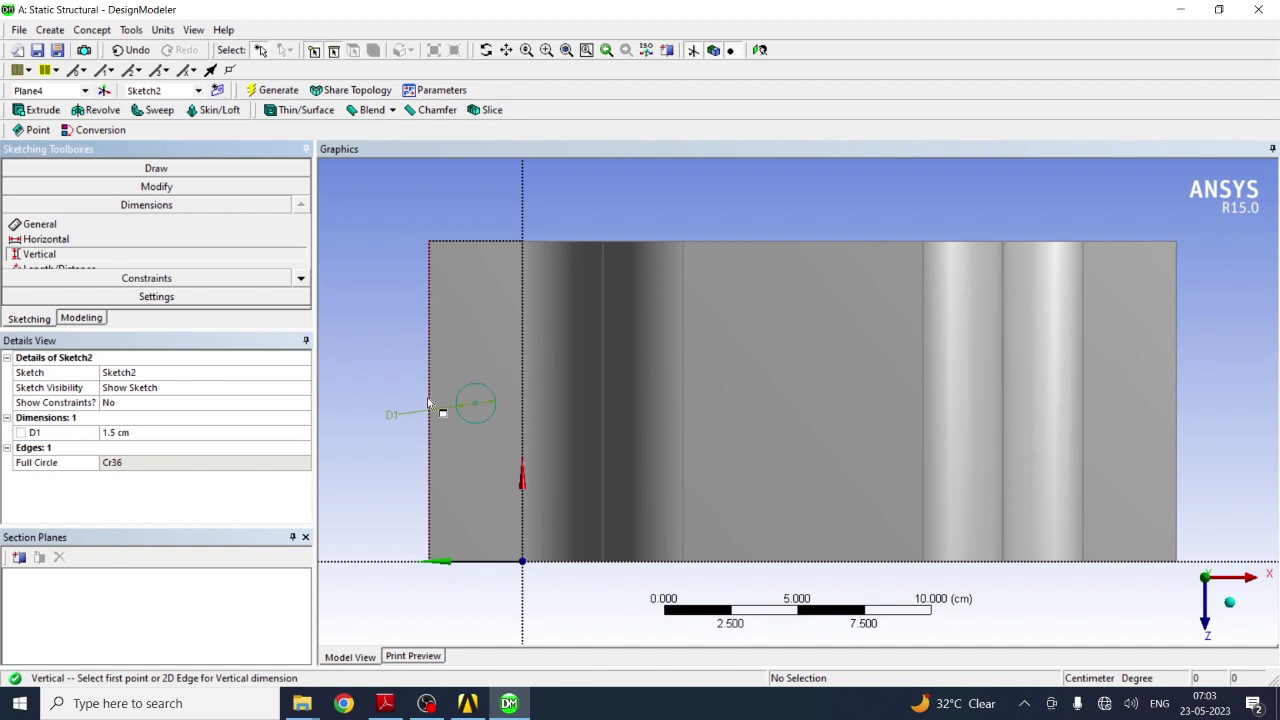
pyautogui.click(484, 243)
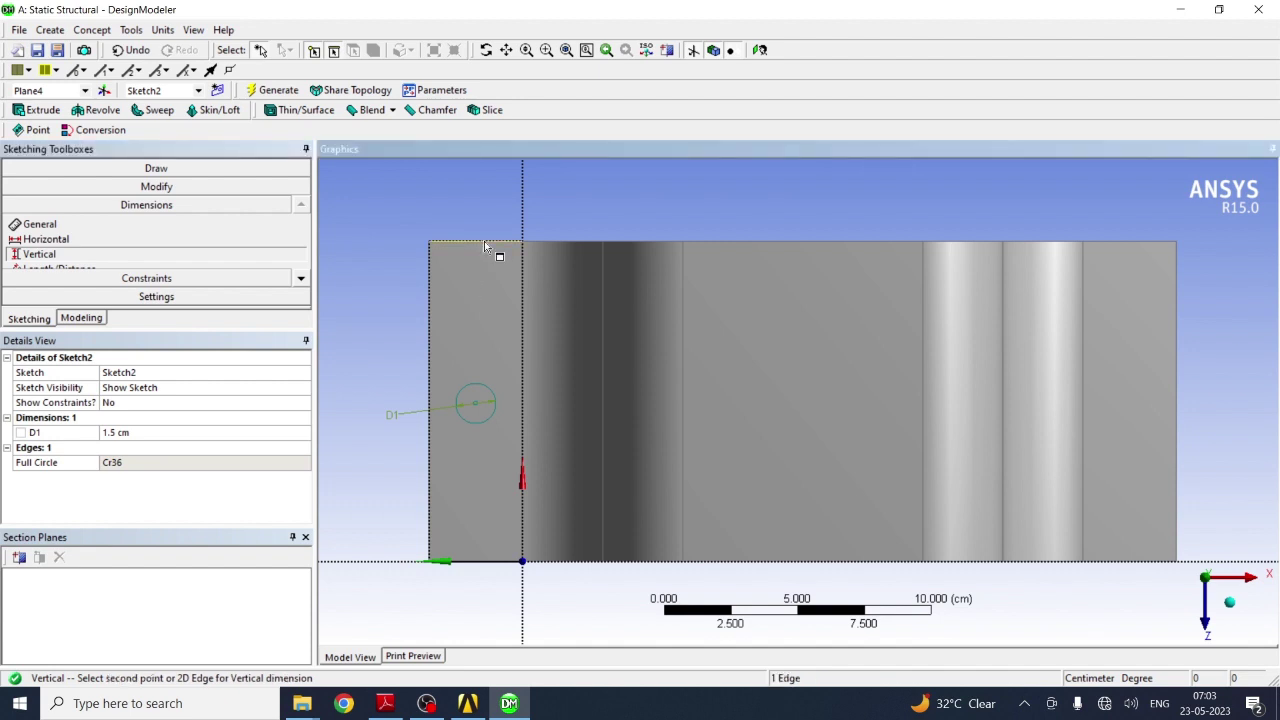
pyautogui.click(477, 404)
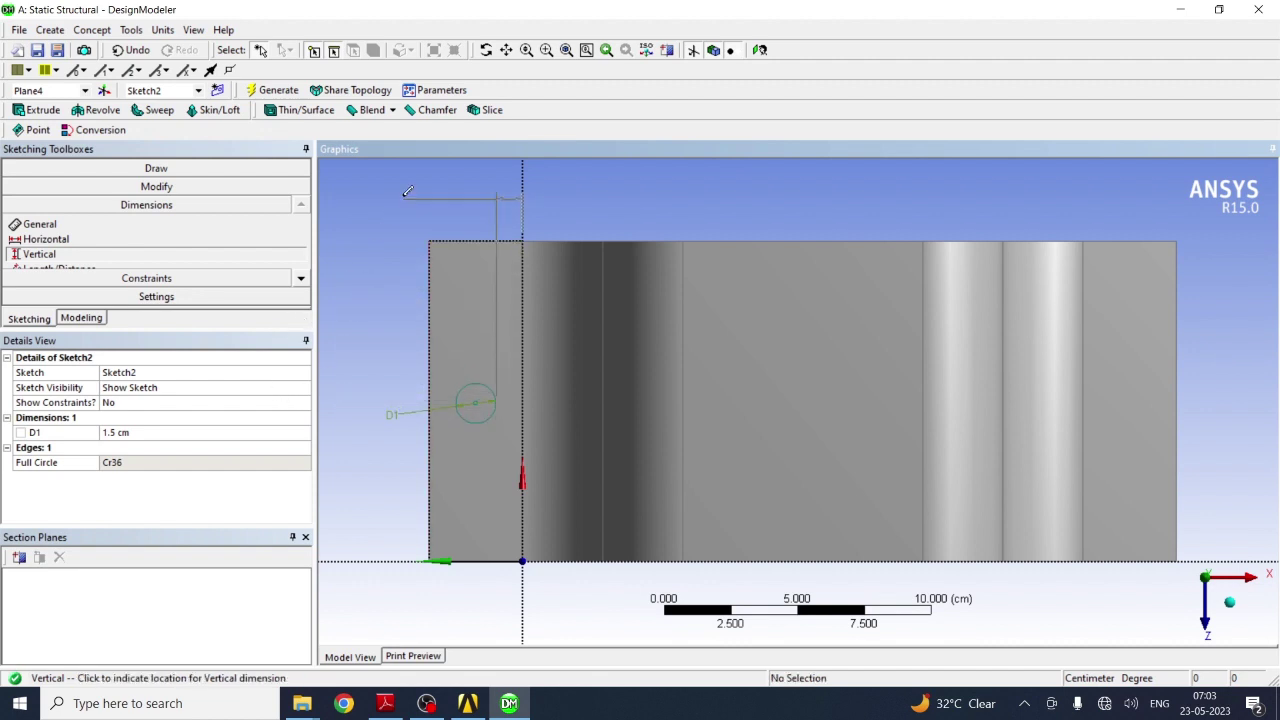
pyautogui.press('Escape')
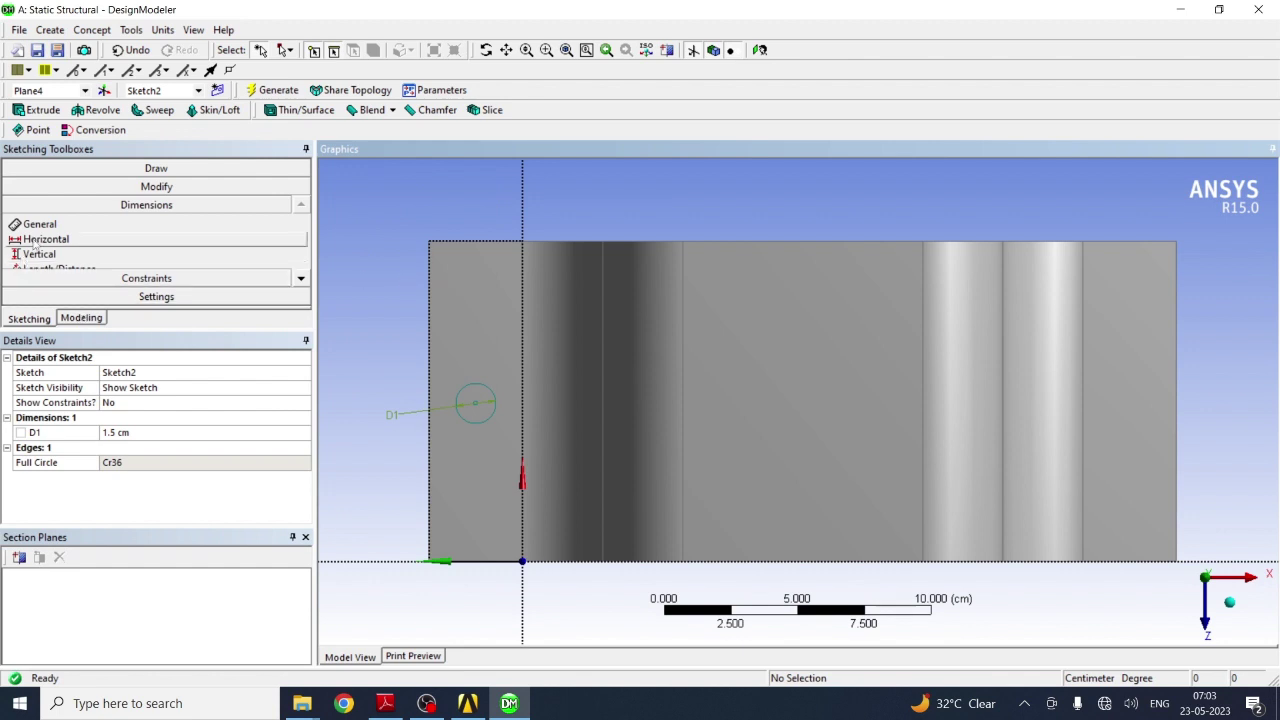
# Step: Dimension the distance from the circle's centre to the flat end's short edge on the XY plane and set it to 6 cm
pyautogui.click(477, 405)
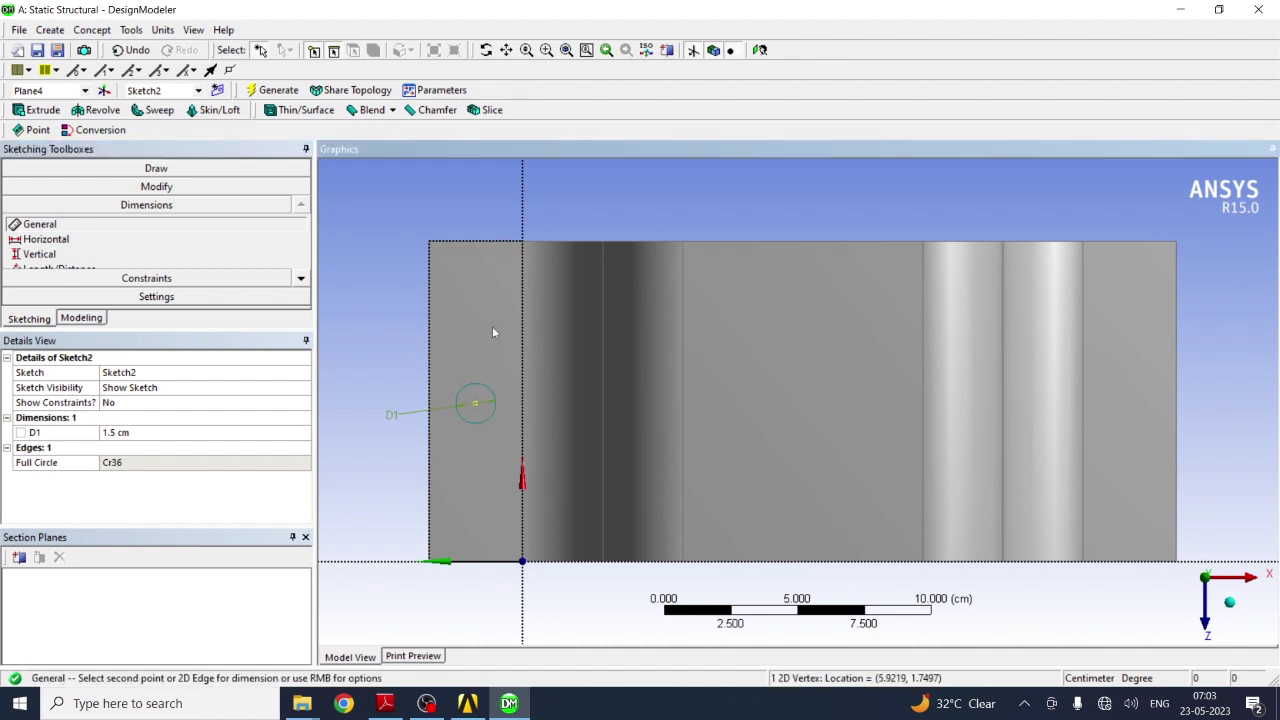
pyautogui.click(478, 242)
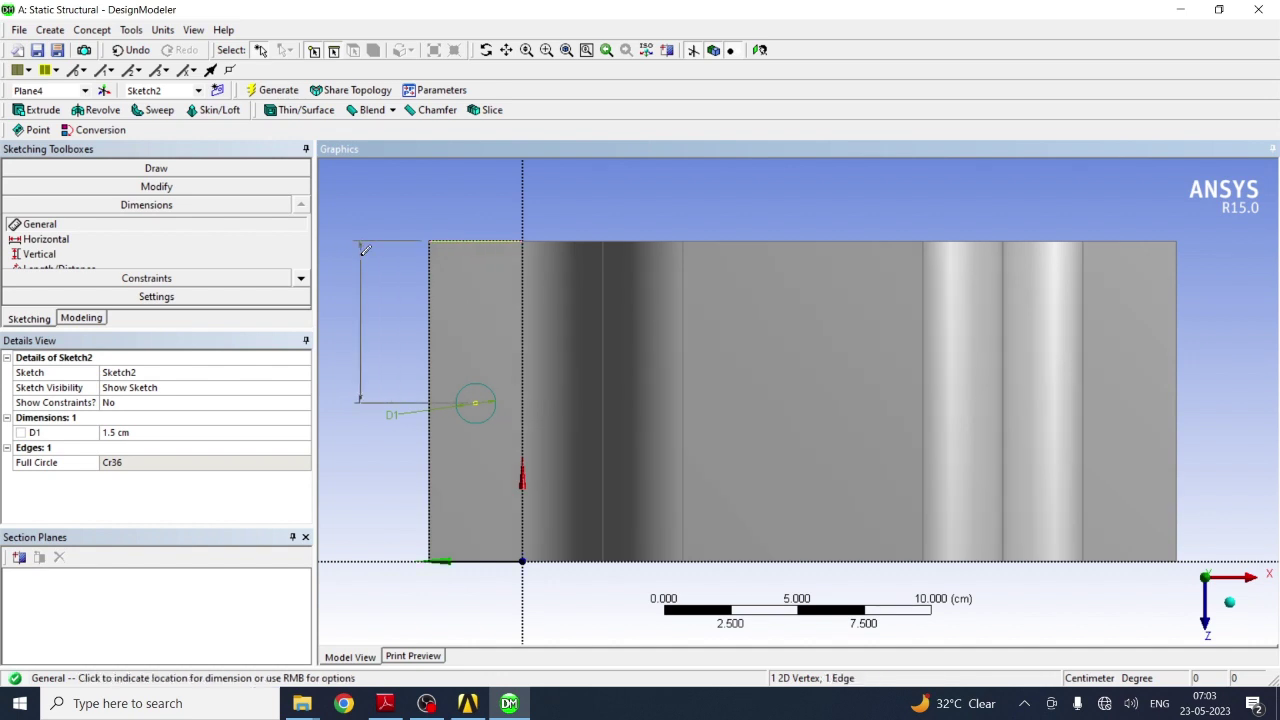
pyautogui.click(360, 280)
pyautogui.click(122, 450)
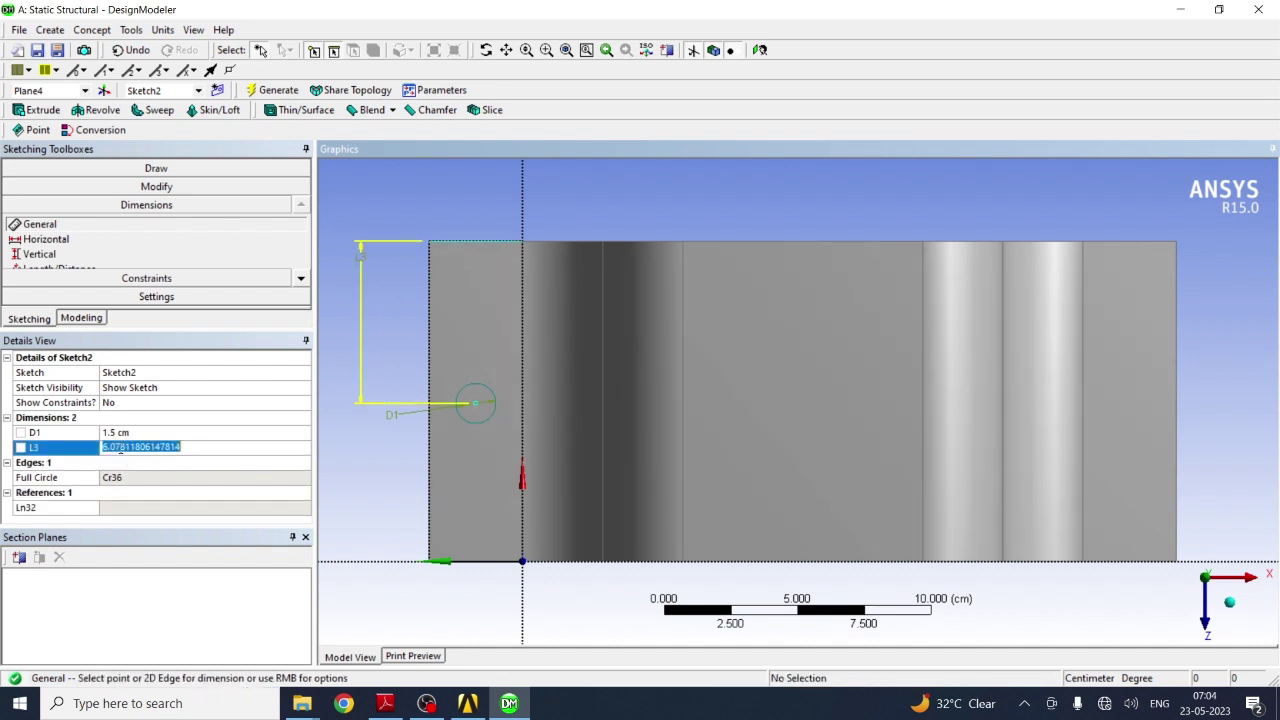
pyautogui.press('Return')
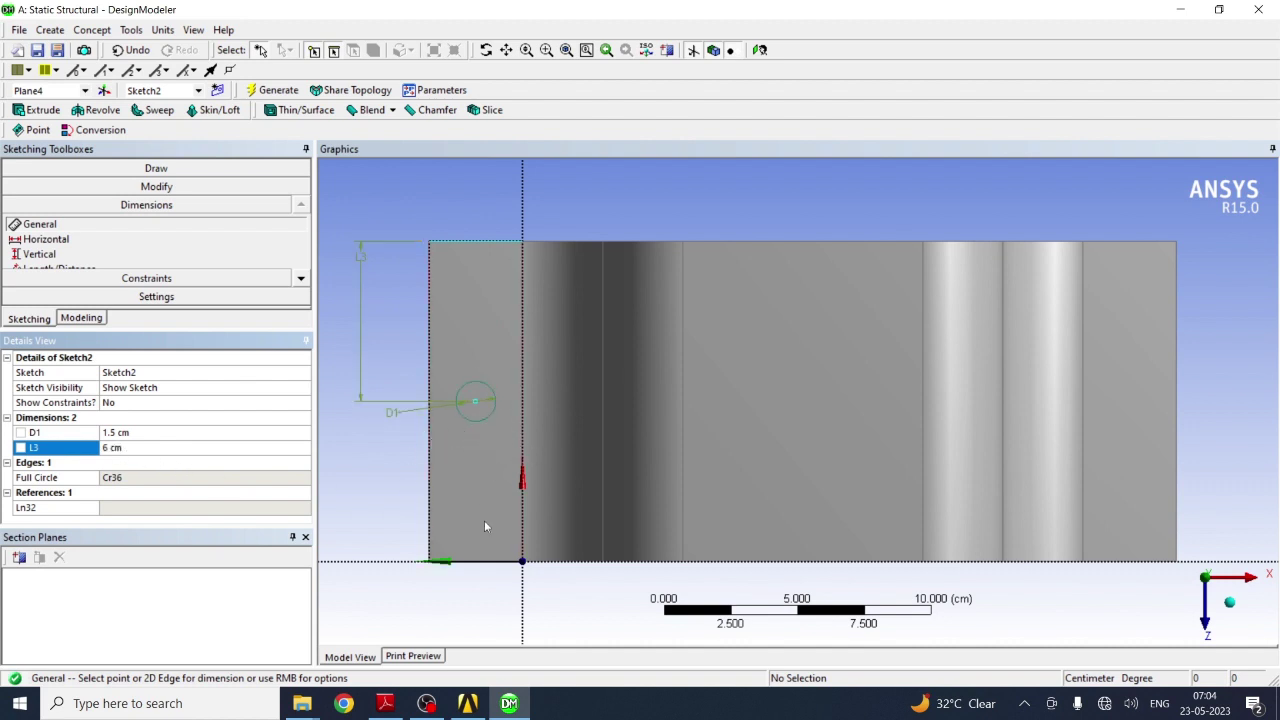
# Step: Check the bracket description and dimensioned figure in CAELABHRA.pdf for the hole placement, and return to DesignModeler
pyautogui.click(385, 703)
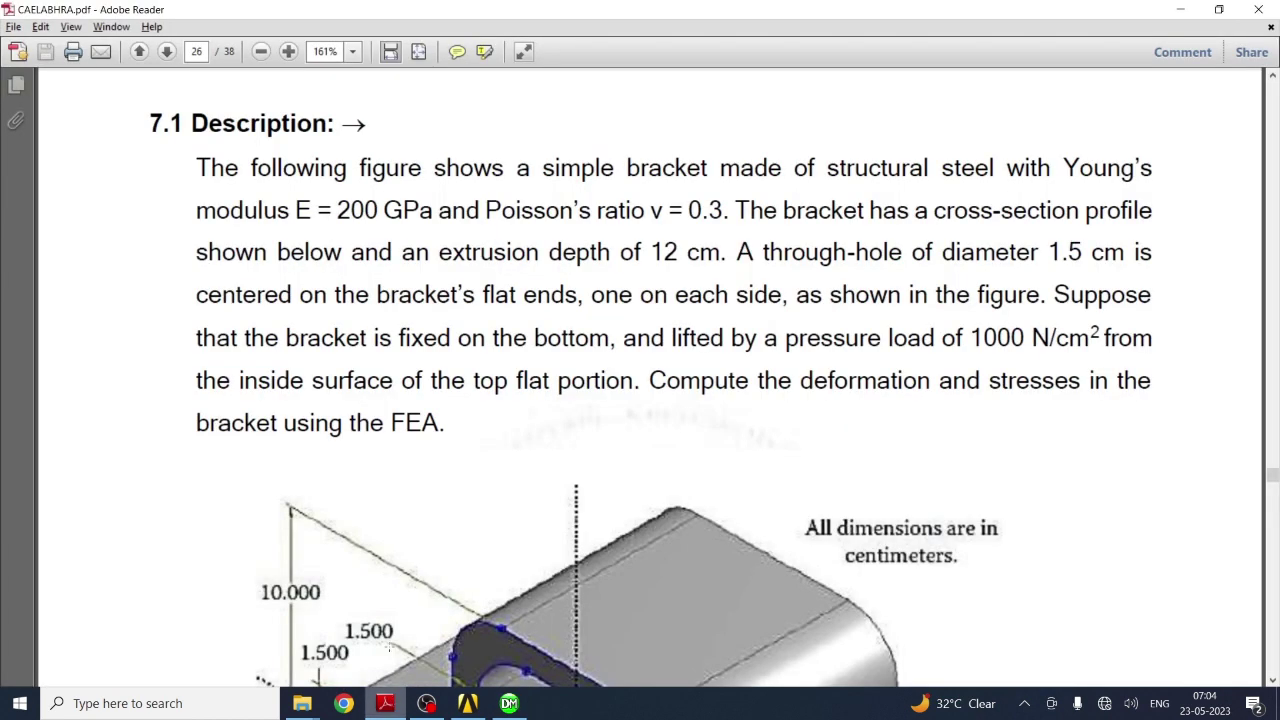
pyautogui.click(1271, 680)
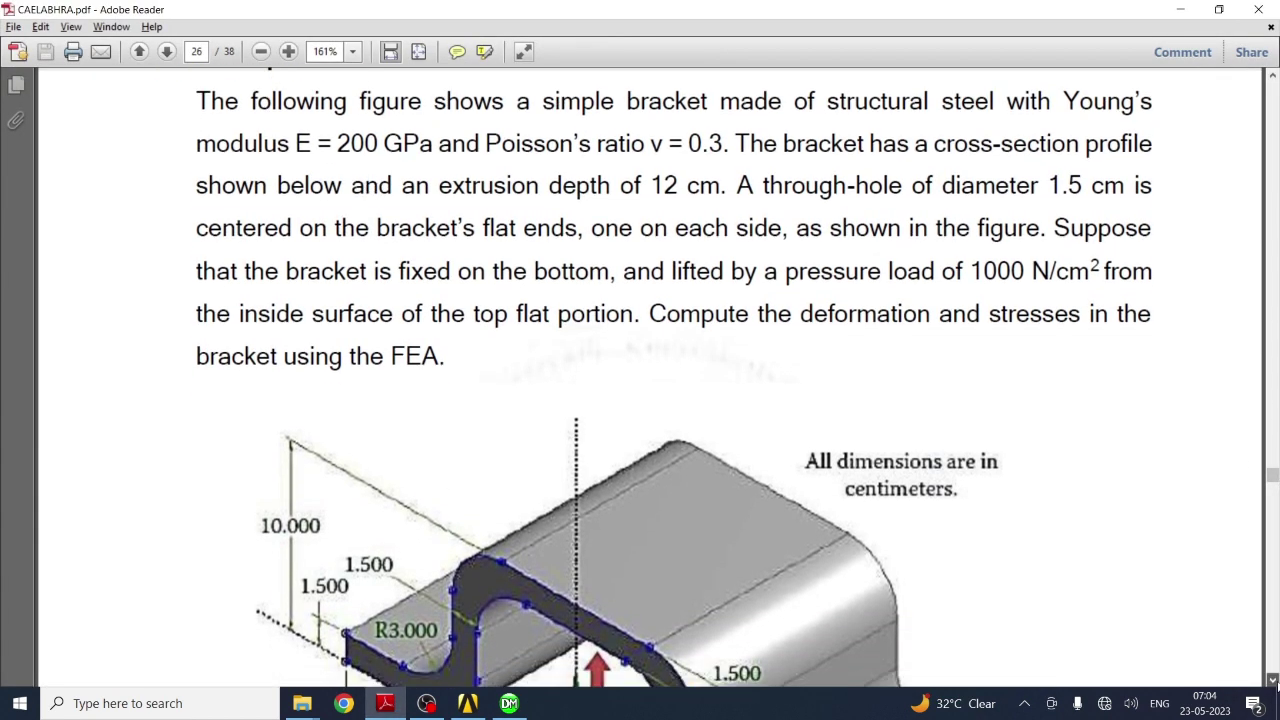
pyautogui.scroll(-5, 1271, 680)
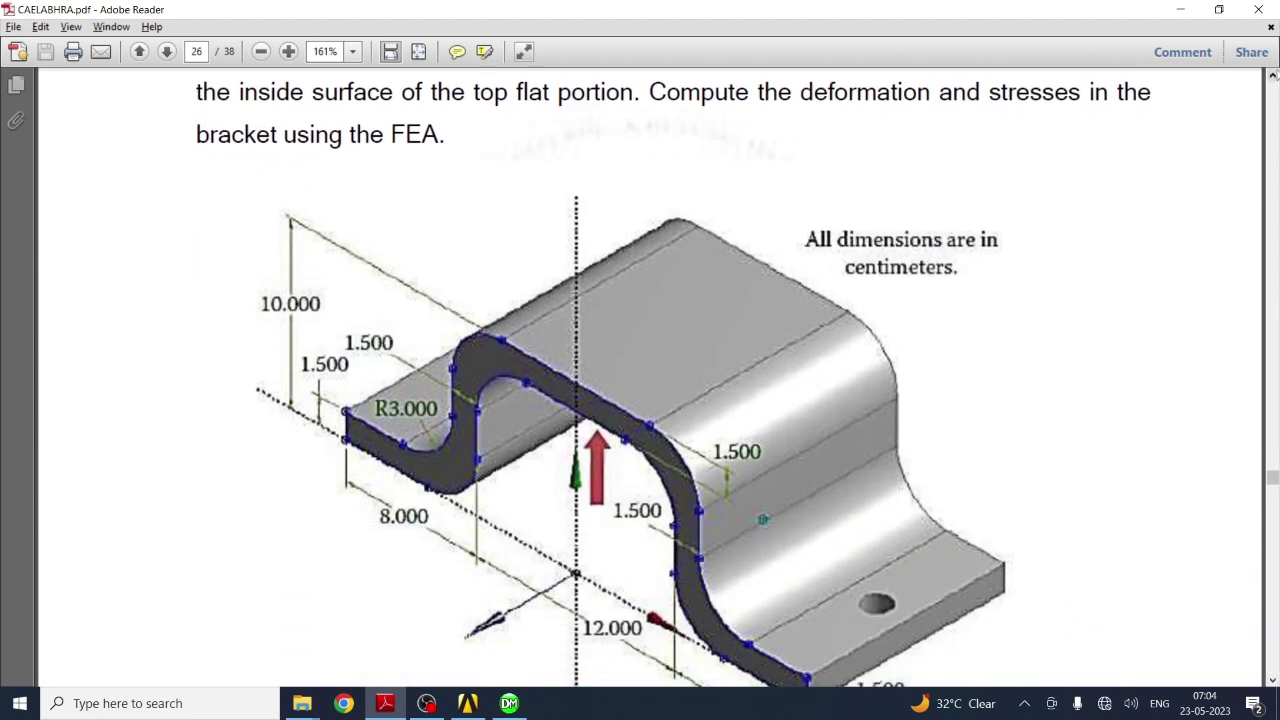
pyautogui.click(1273, 77)
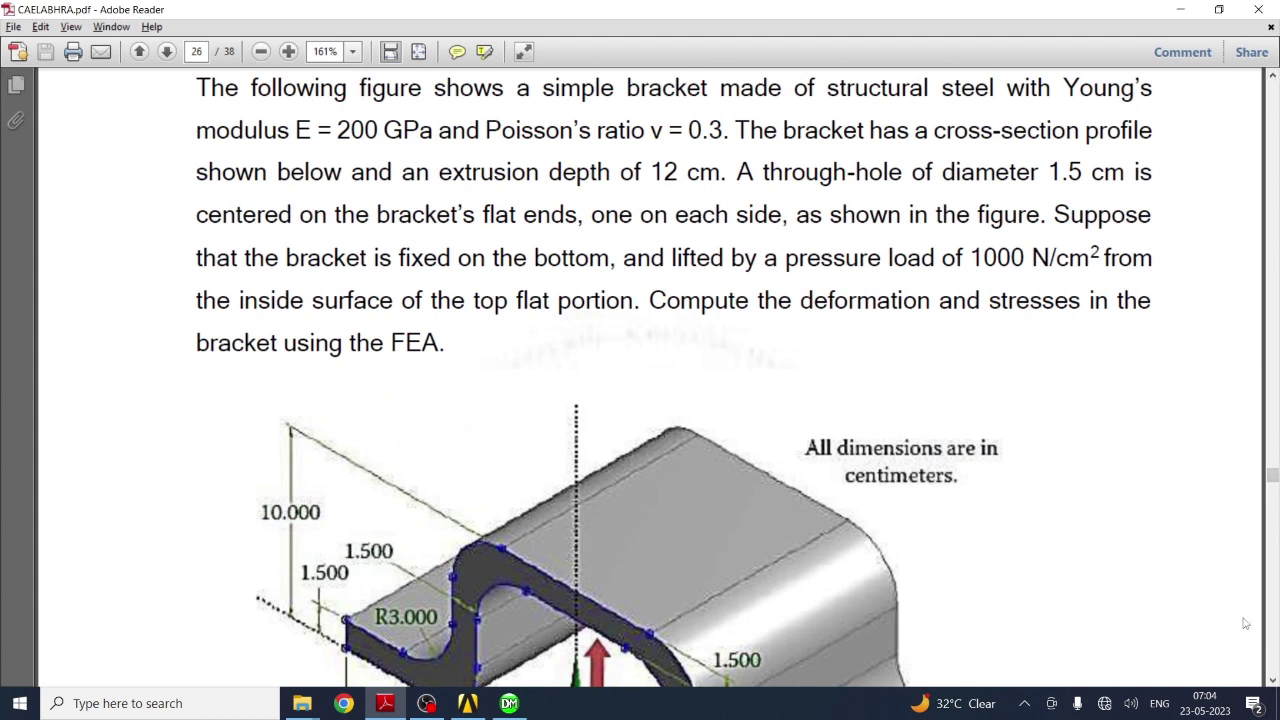
pyautogui.click(1273, 679)
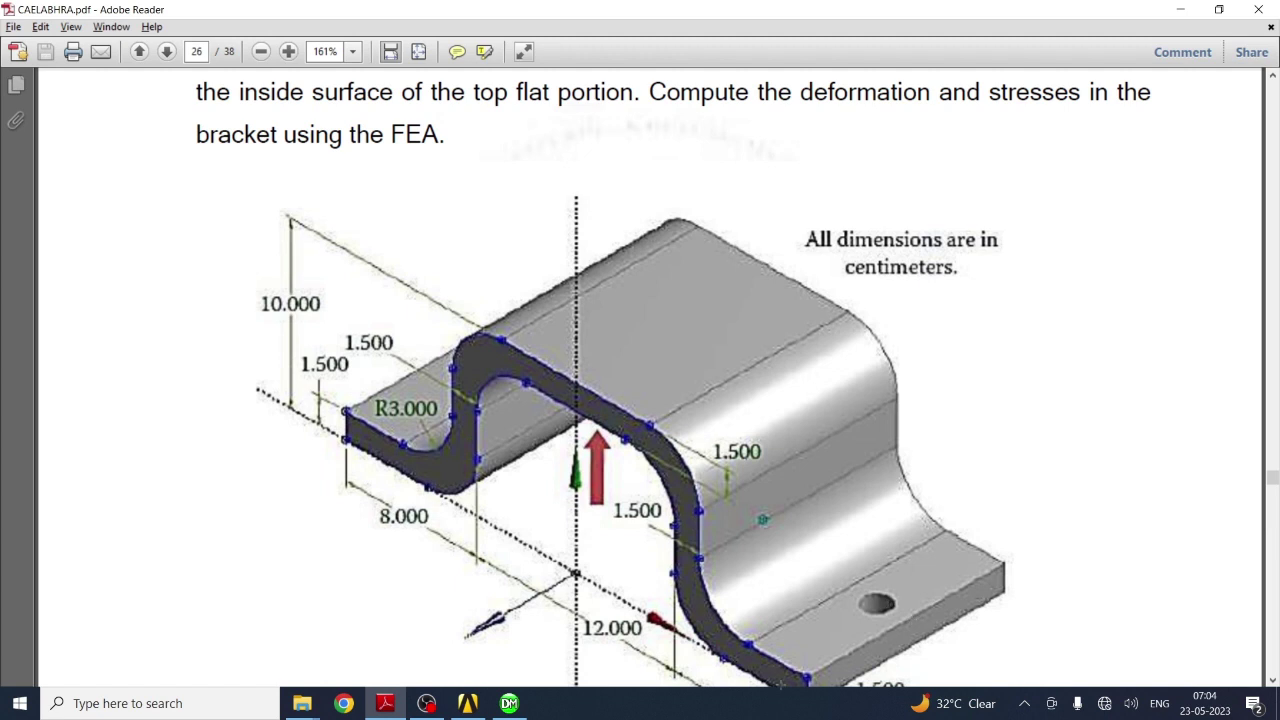
pyautogui.moveTo(387, 706)
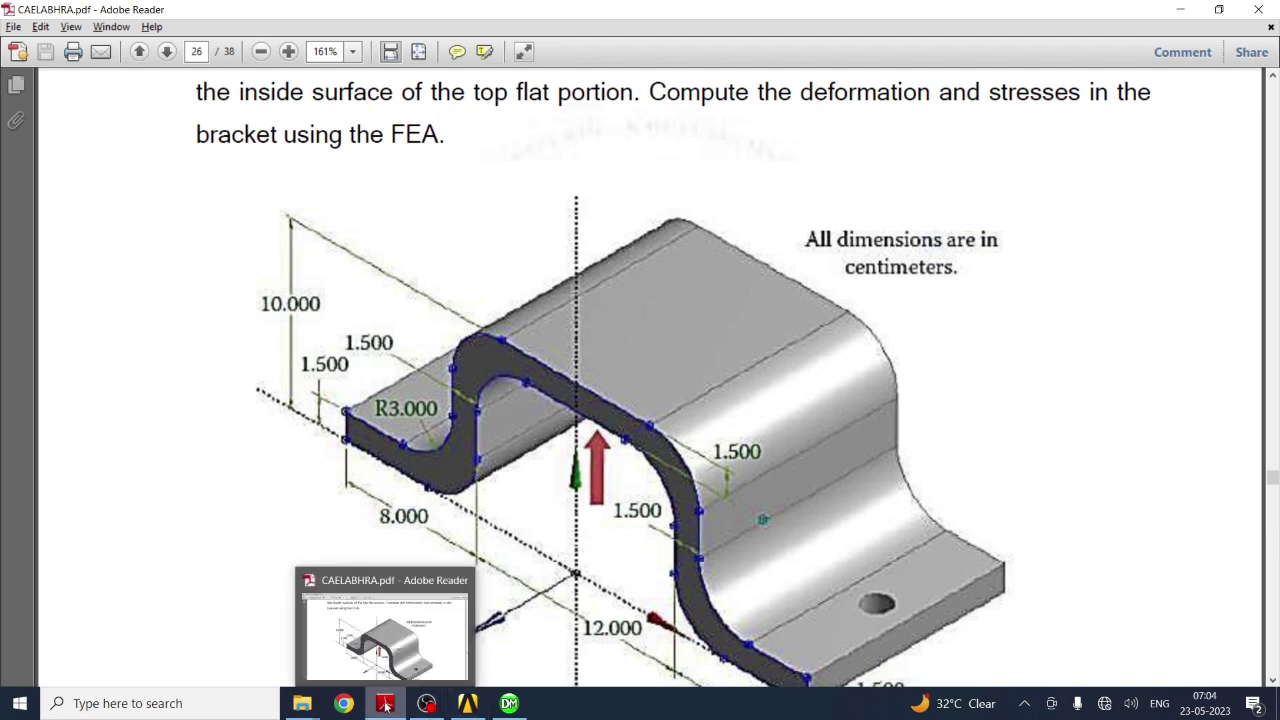
pyautogui.click(484, 679)
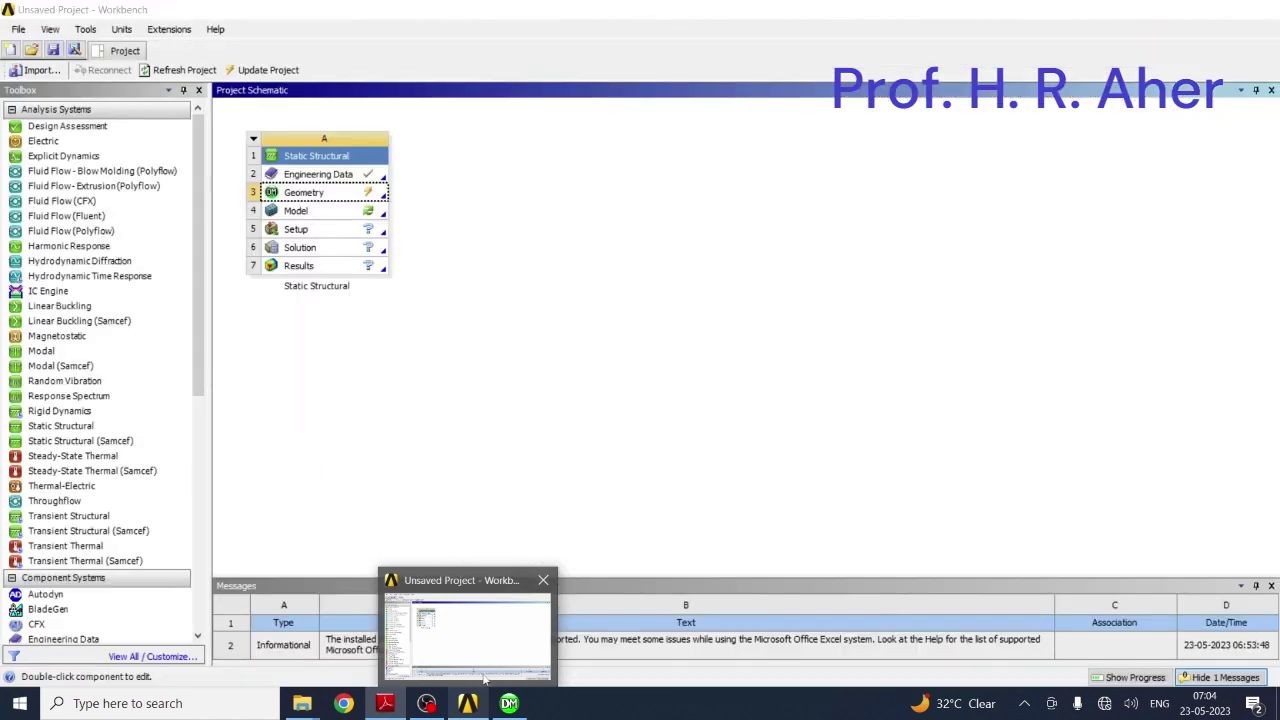
pyautogui.click(503, 703)
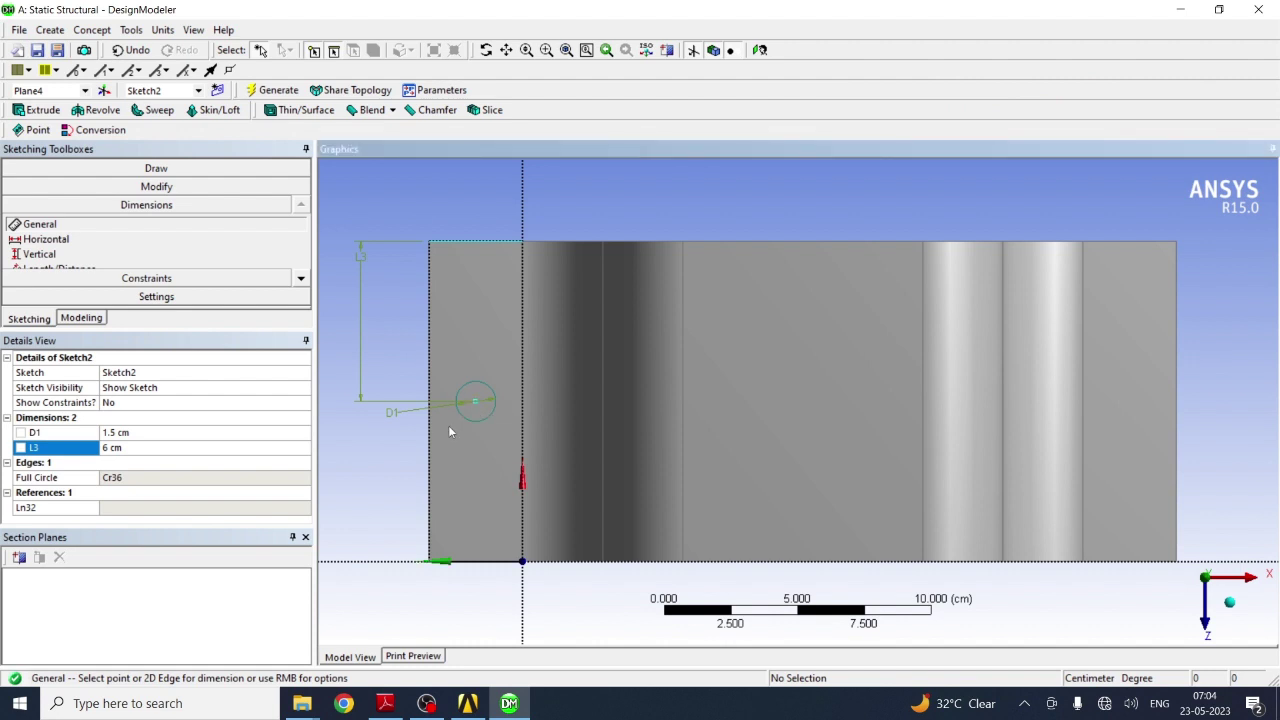
# Step: Dimension the distance from the circle's centre to the outer long edge of its flat end and set it to 2 cm
pyautogui.click(429, 449)
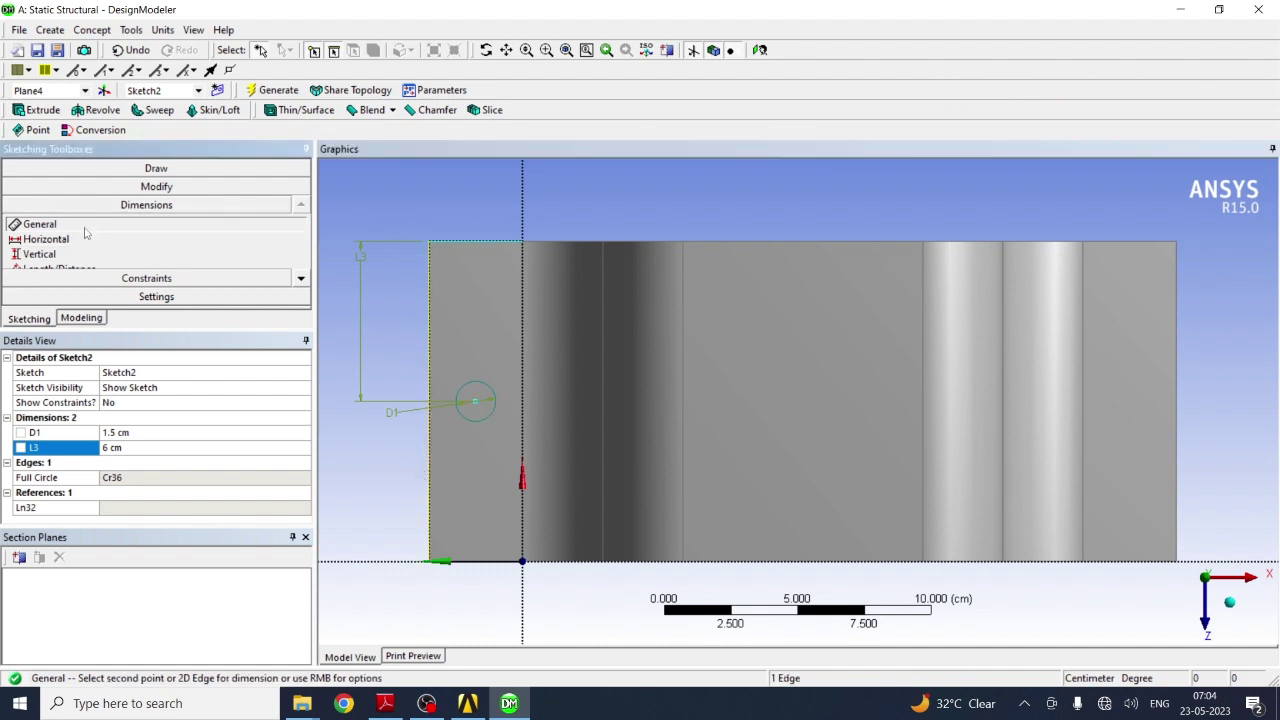
pyautogui.click(476, 403)
pyautogui.click(458, 457)
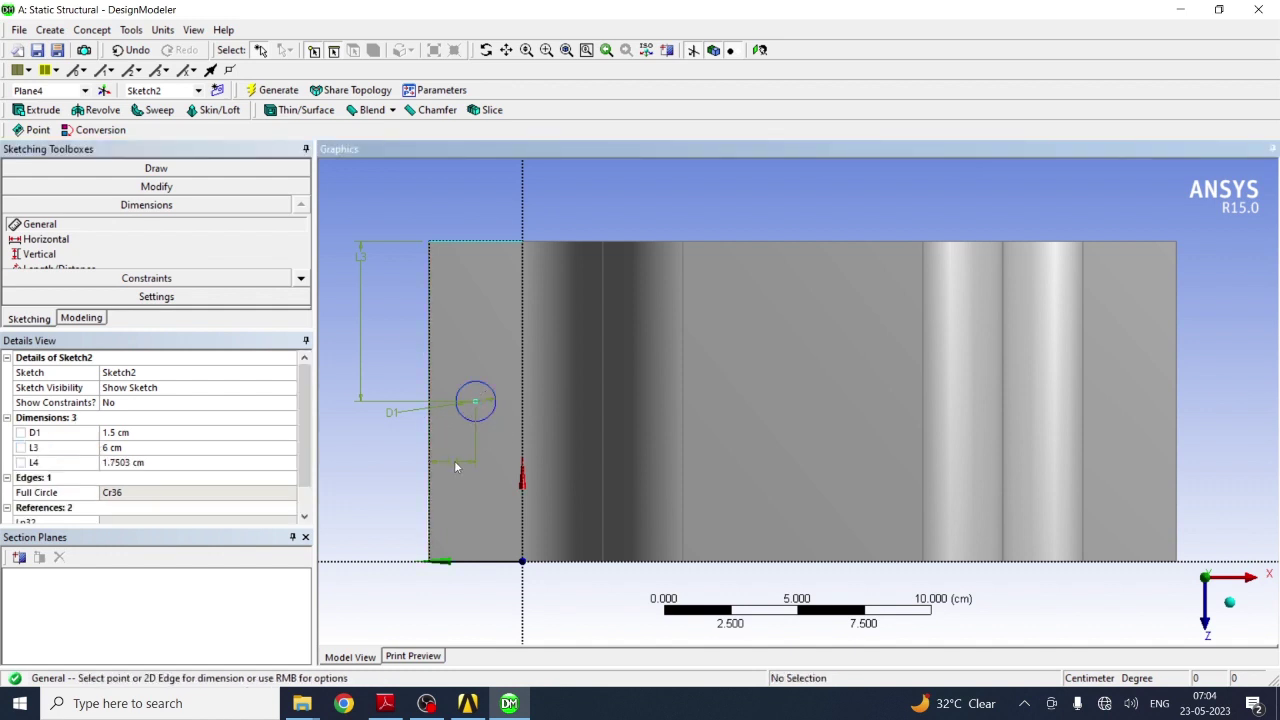
pyautogui.click(127, 463)
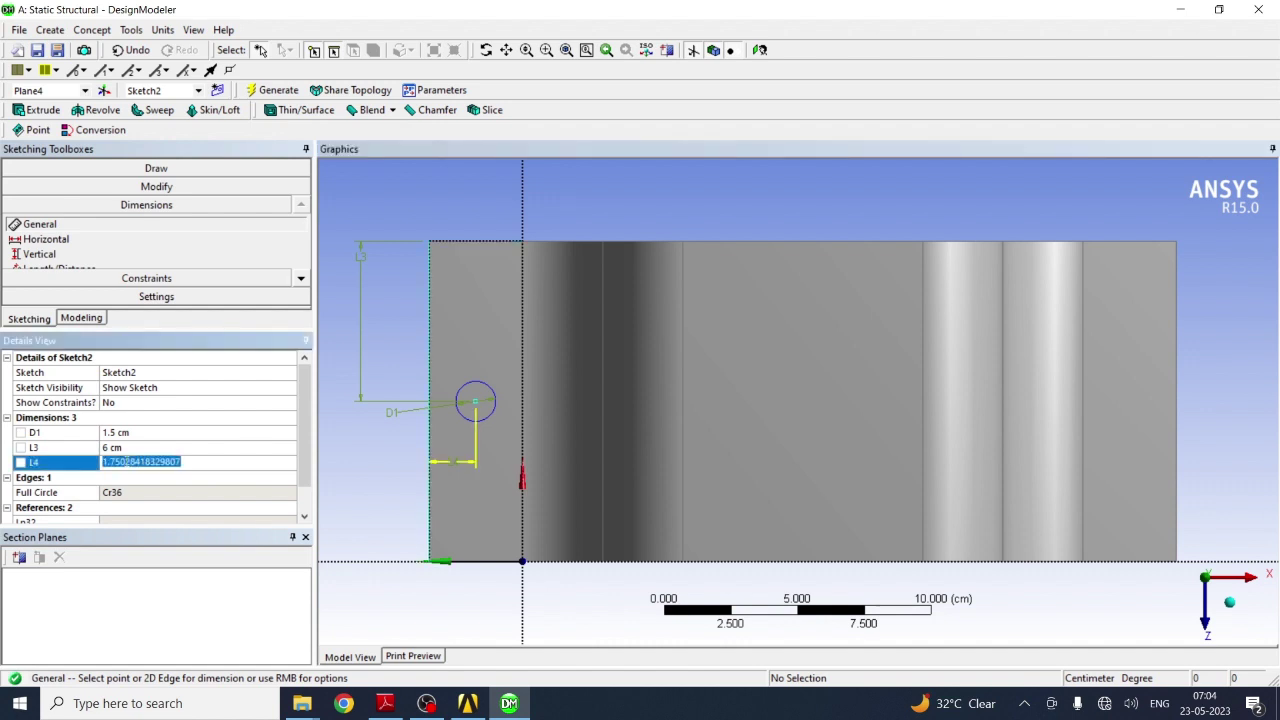
pyautogui.write('2')
pyautogui.press('Return')
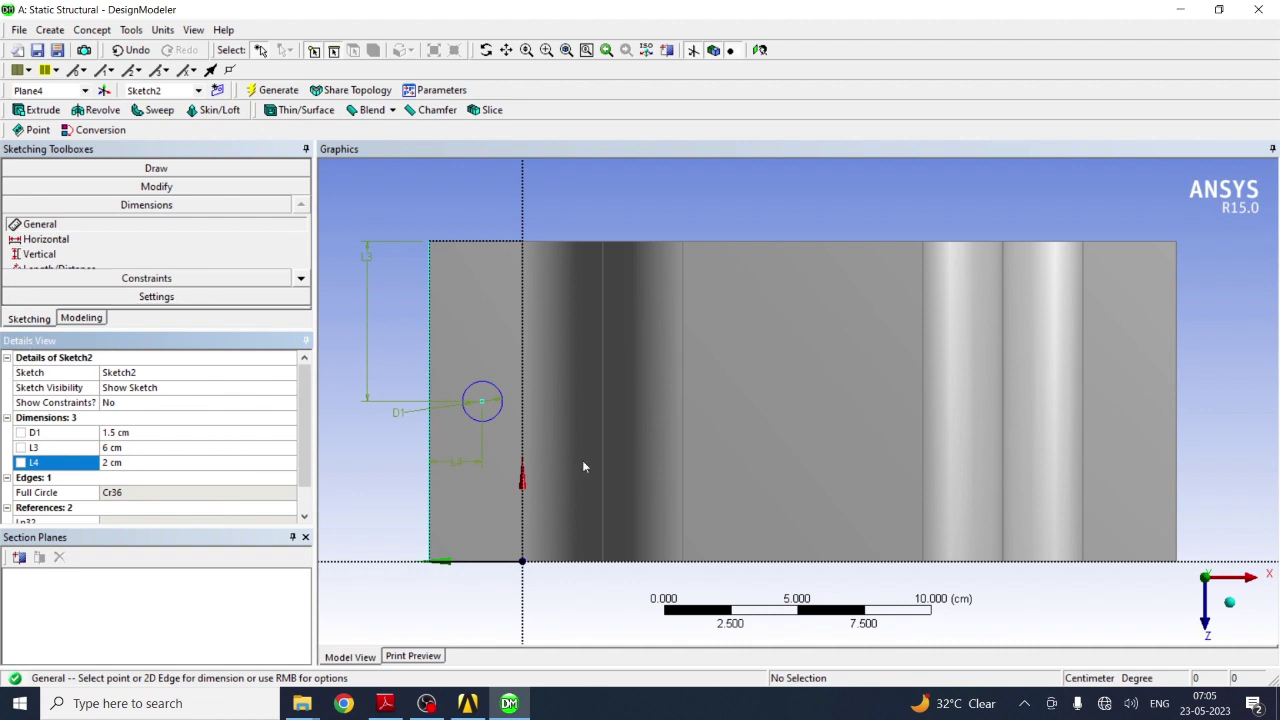
# Step: Sketch a second circle about 1.62 cm in diameter near the middle of the flat end on the positive X side
pyautogui.click(200, 168)
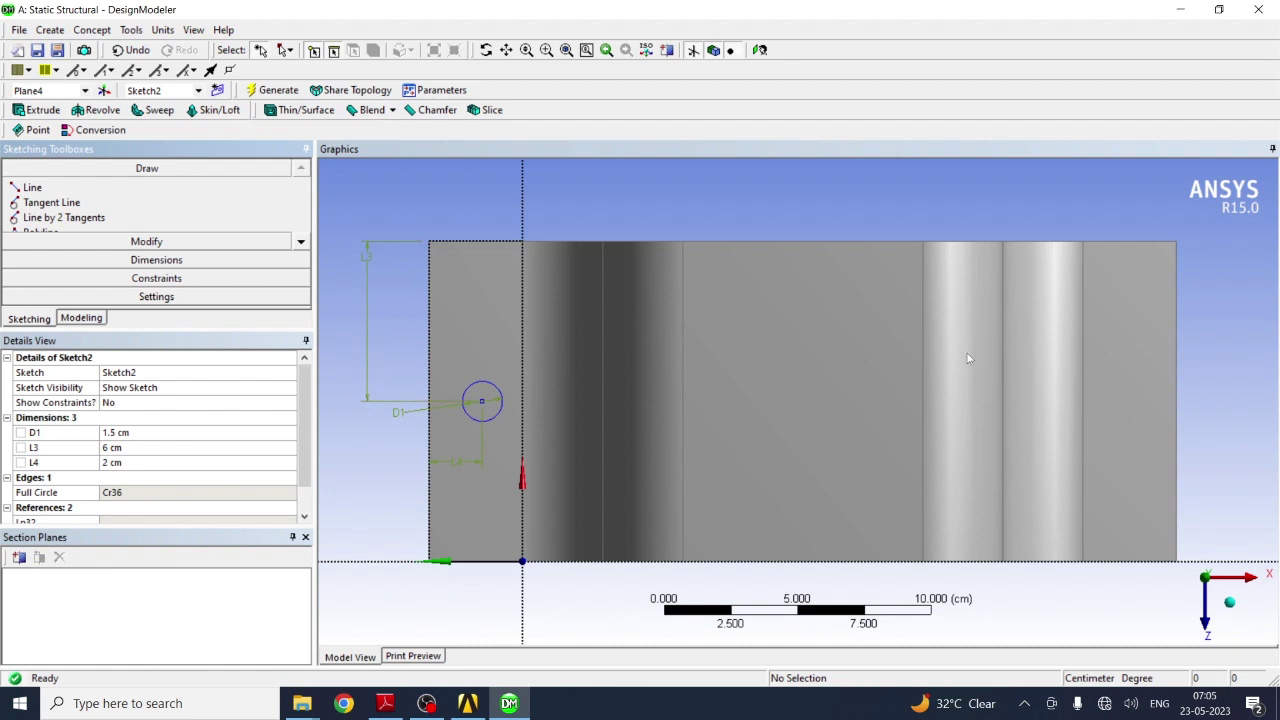
pyautogui.click(301, 243)
pyautogui.click(301, 243)
pyautogui.click(301, 243)
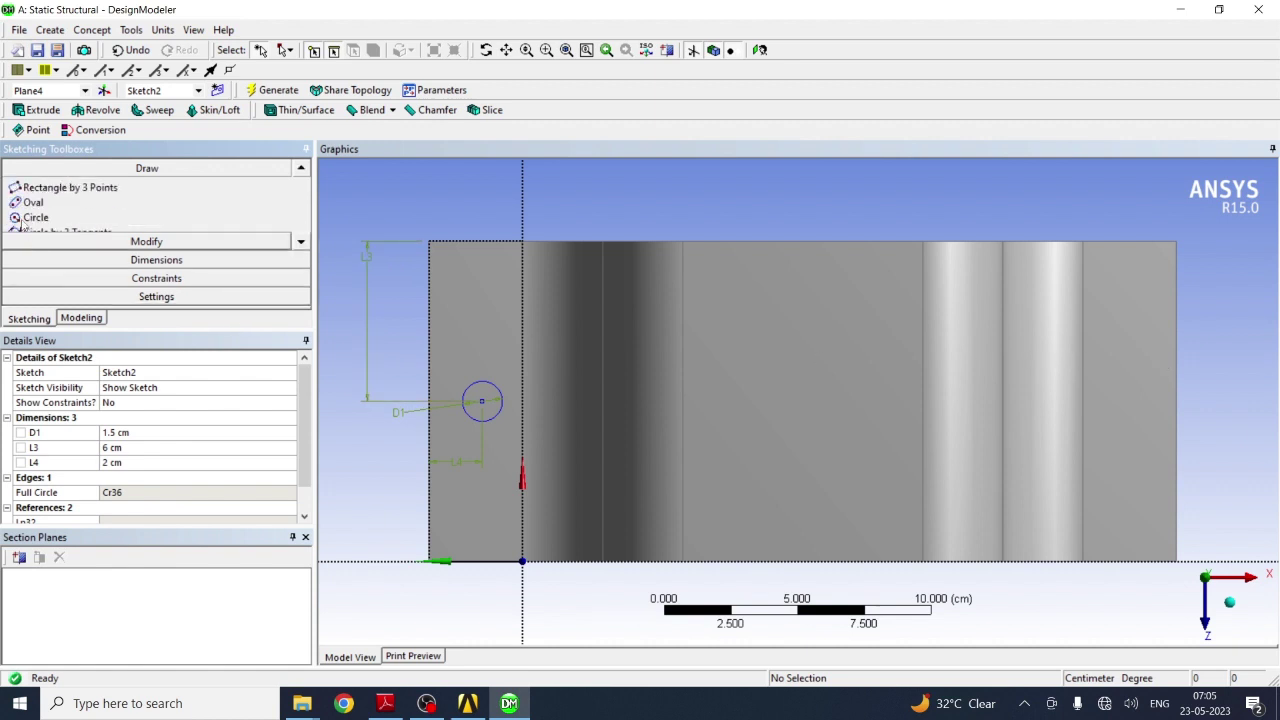
pyautogui.click(15, 218)
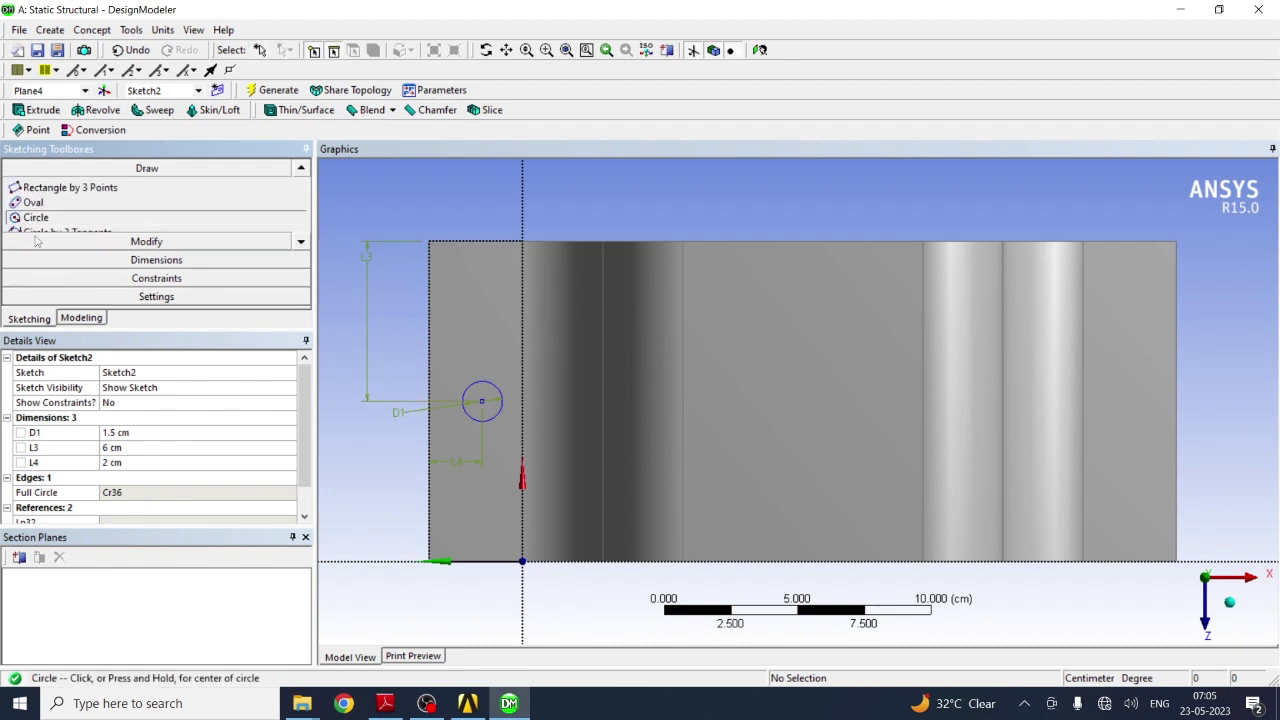
pyautogui.click(1132, 403)
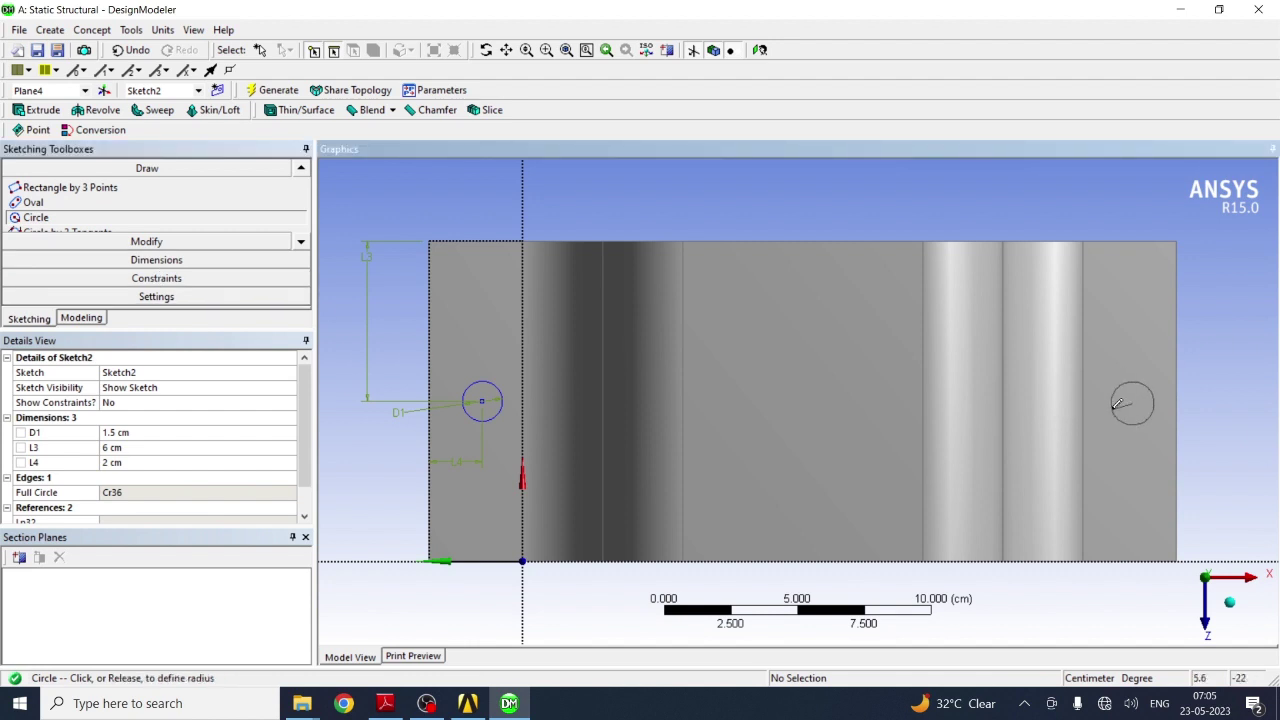
pyautogui.click(1118, 404)
# Step: Dimension the second circle's diameter on the positive X flat end and set it to 1.5 cm
pyautogui.click(156, 259)
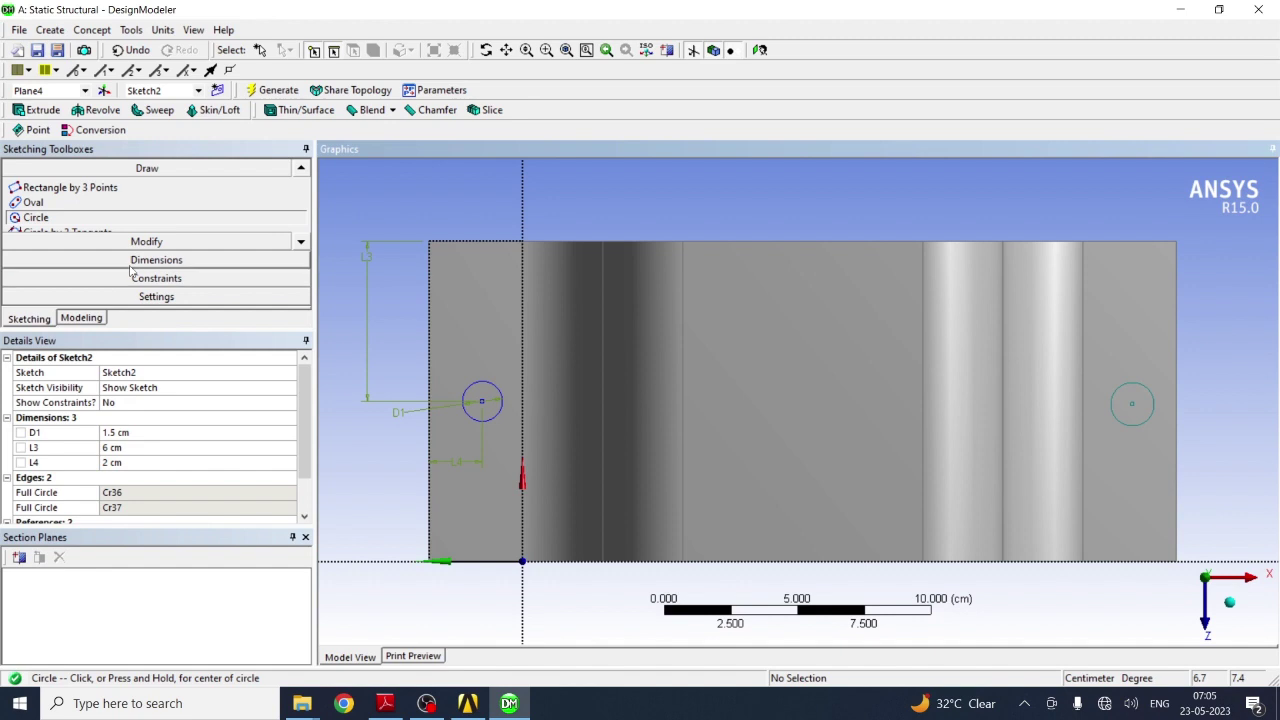
pyautogui.click(1139, 424)
pyautogui.click(1240, 428)
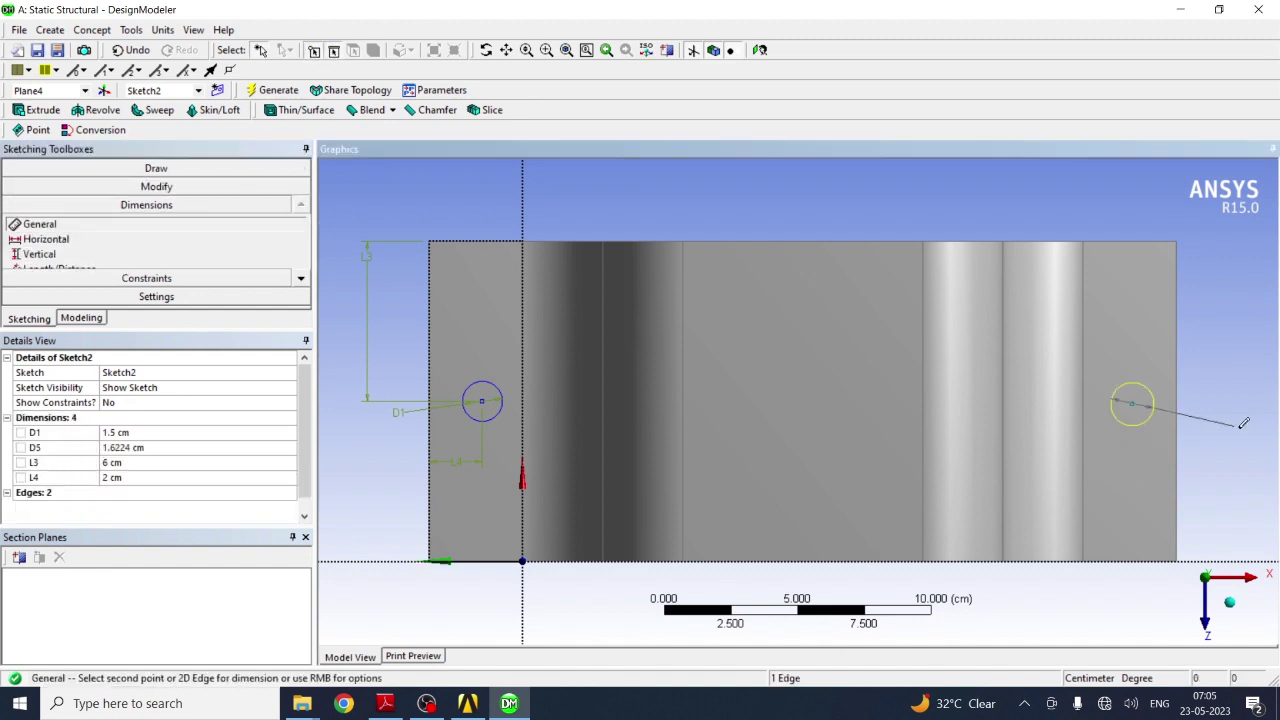
pyautogui.click(128, 448)
pyautogui.write('1.5')
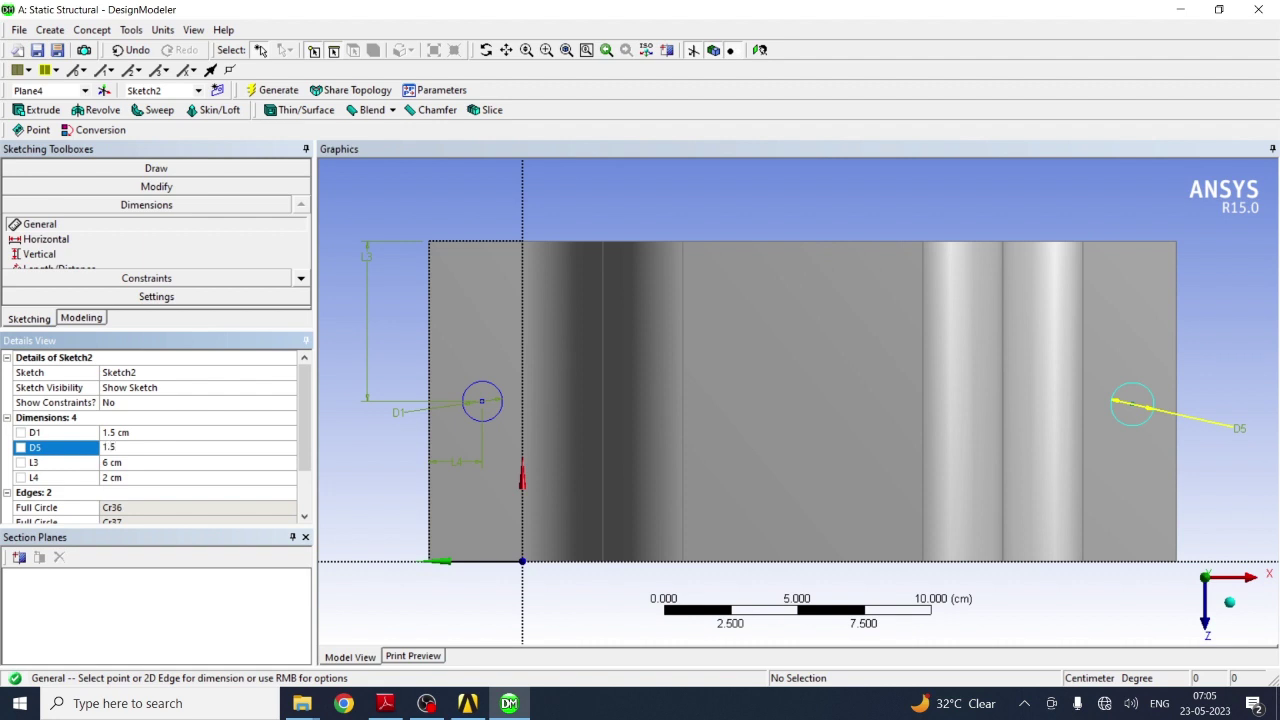
pyautogui.press('Return')
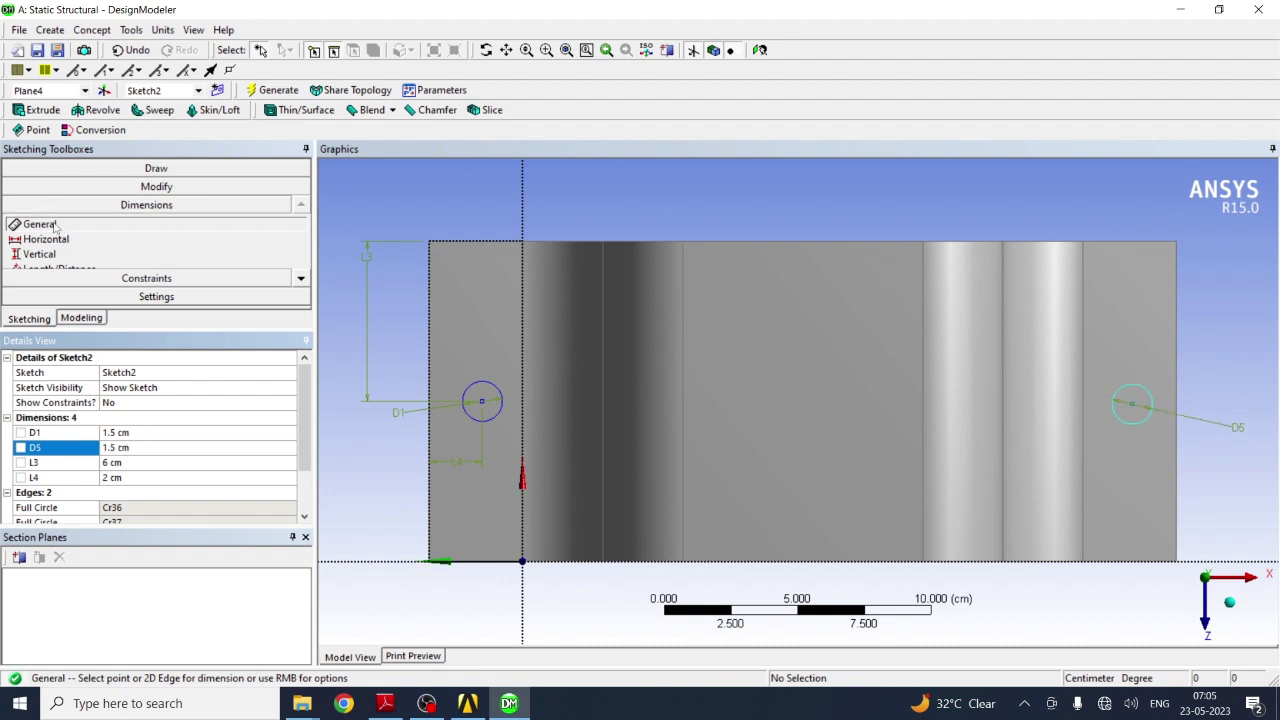
pyautogui.click(1131, 404)
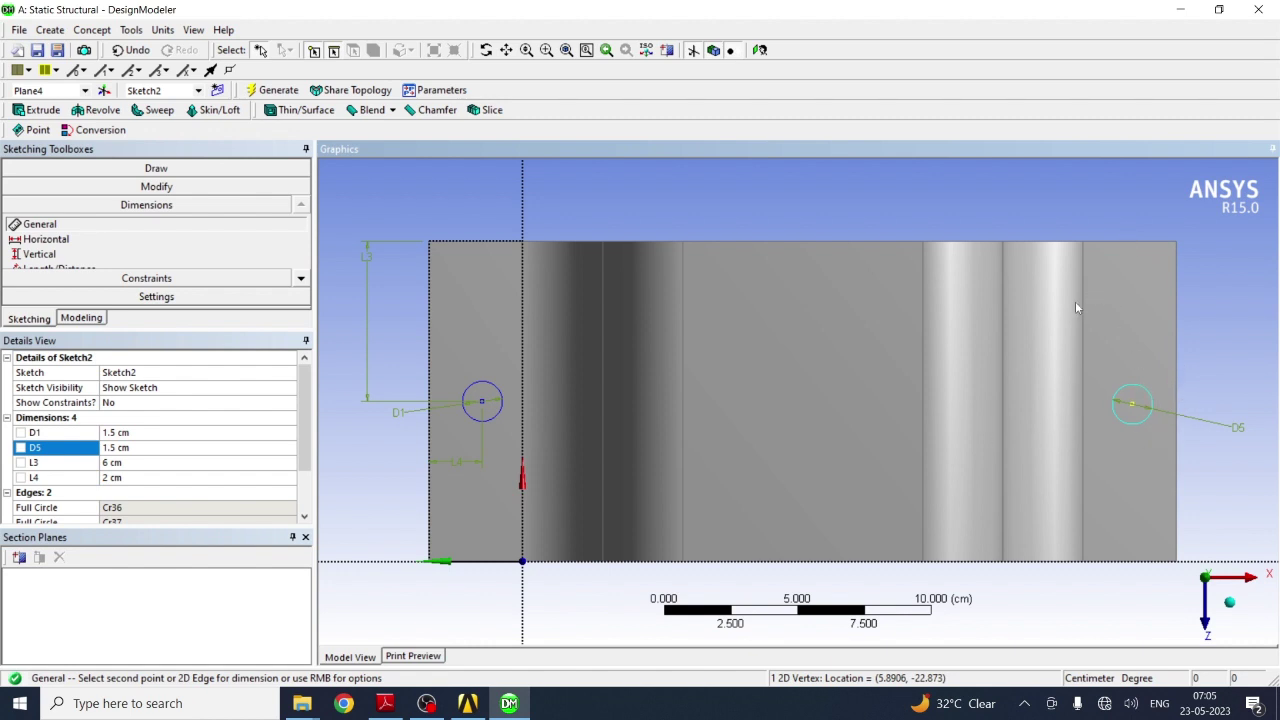
pyautogui.press('Escape')
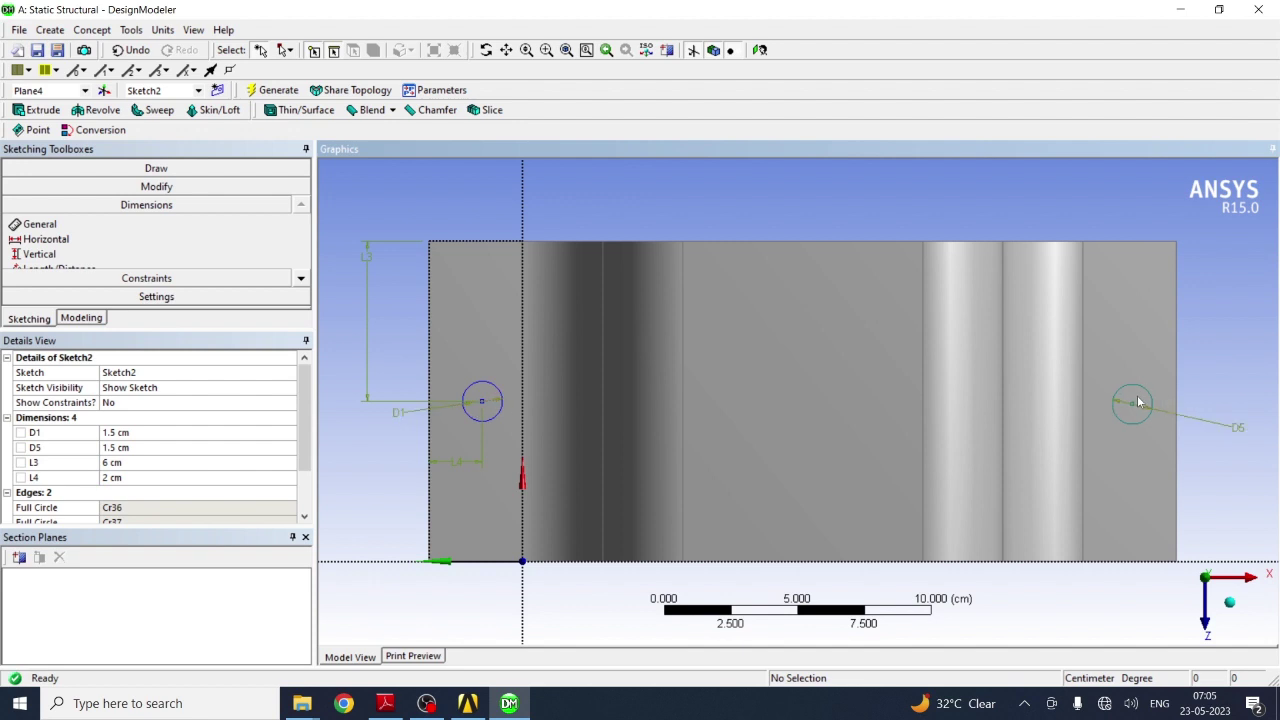
# Step: Extrude the two-circle sketch as Cut Material, reversed with a fixed 12 cm depth, and generate the holes through both flat ends
pyautogui.click(40, 110)
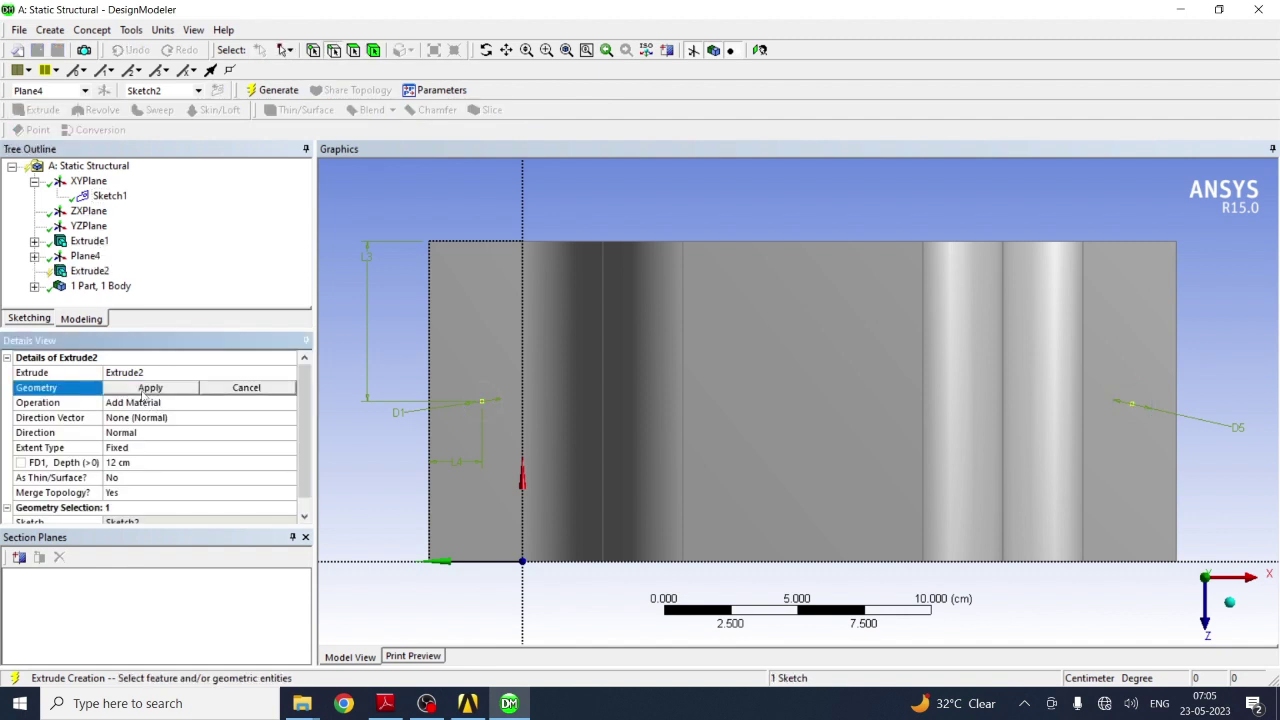
pyautogui.click(146, 393)
pyautogui.click(143, 388)
pyautogui.click(146, 393)
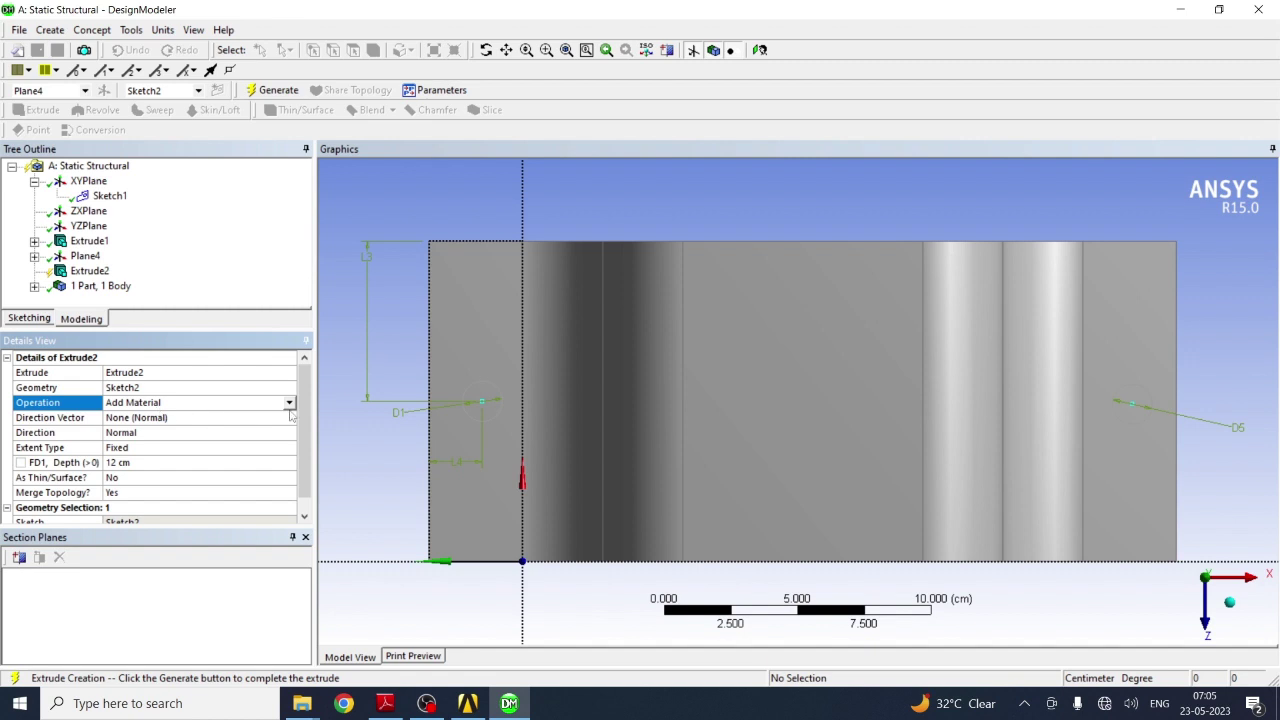
pyautogui.click(289, 403)
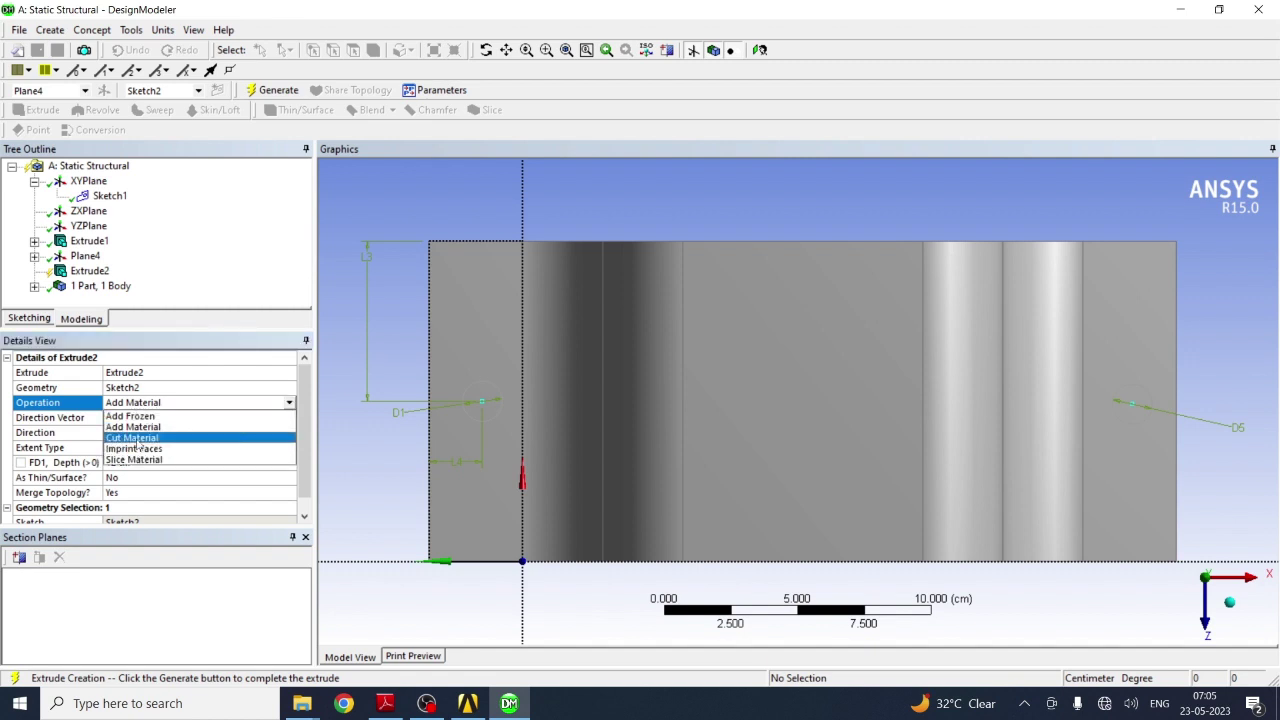
pyautogui.click(134, 438)
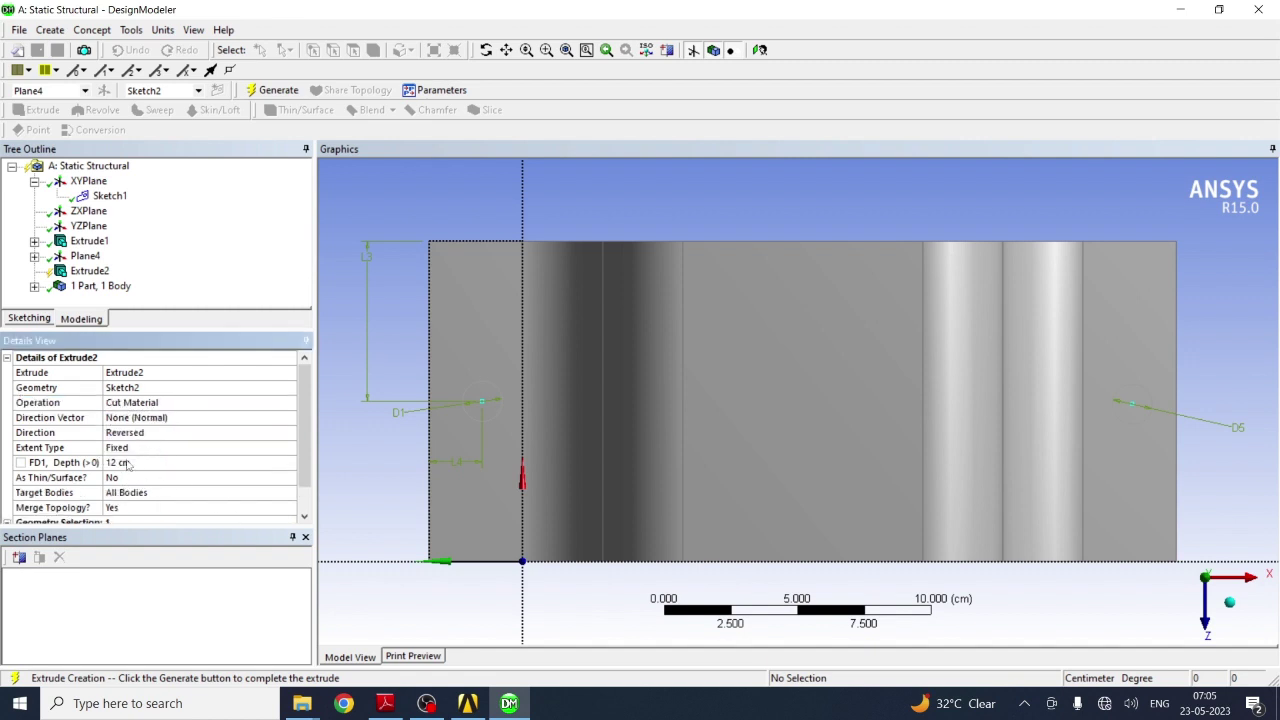
pyautogui.scroll(-1, 303, 470)
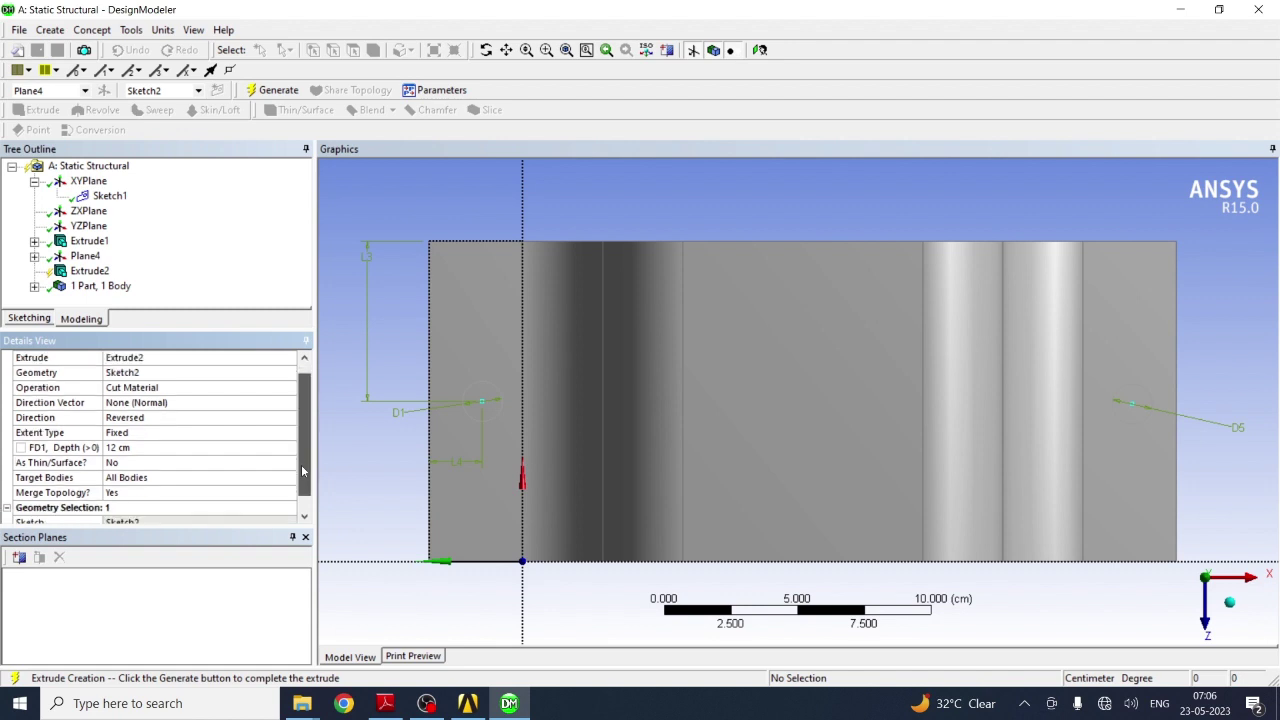
pyautogui.click(272, 91)
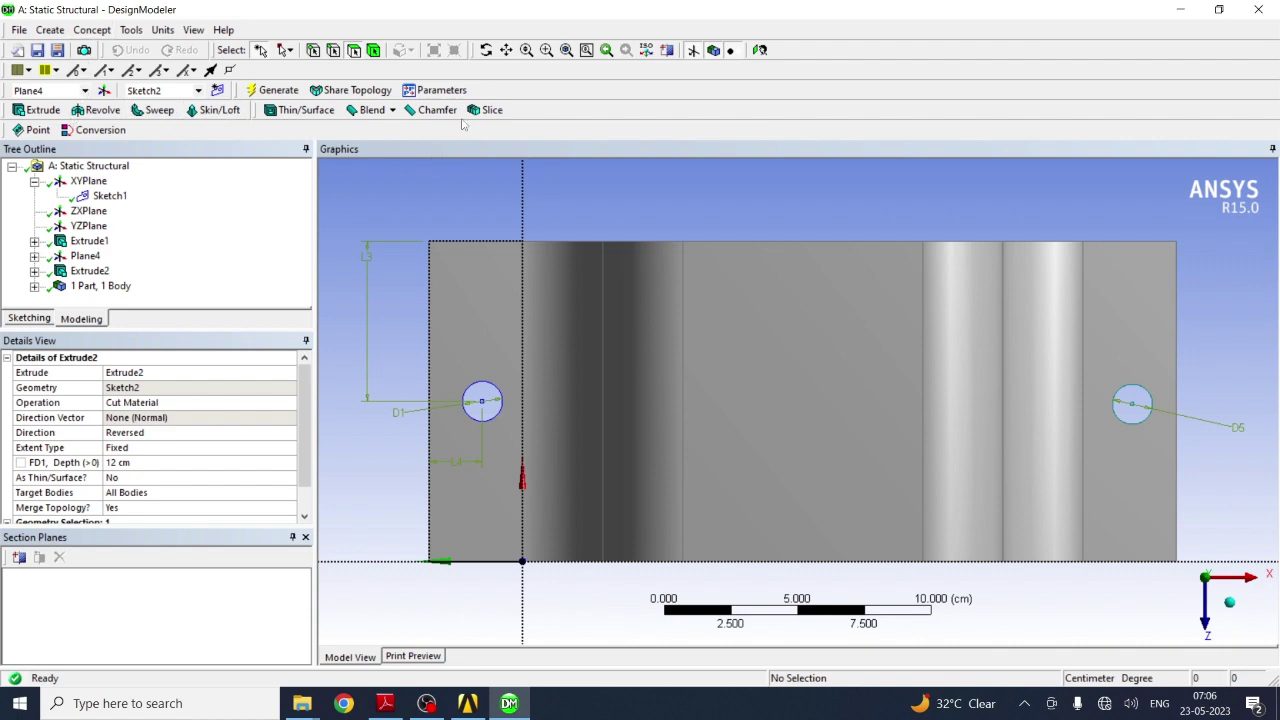
# Step: Inspect the finished bracket in 3D, switch to Workbench and open the Static Structural system's Model in Mechanical
pyautogui.click(486, 50)
pyautogui.moveTo(901, 339); pyautogui.dragTo(829, 237)
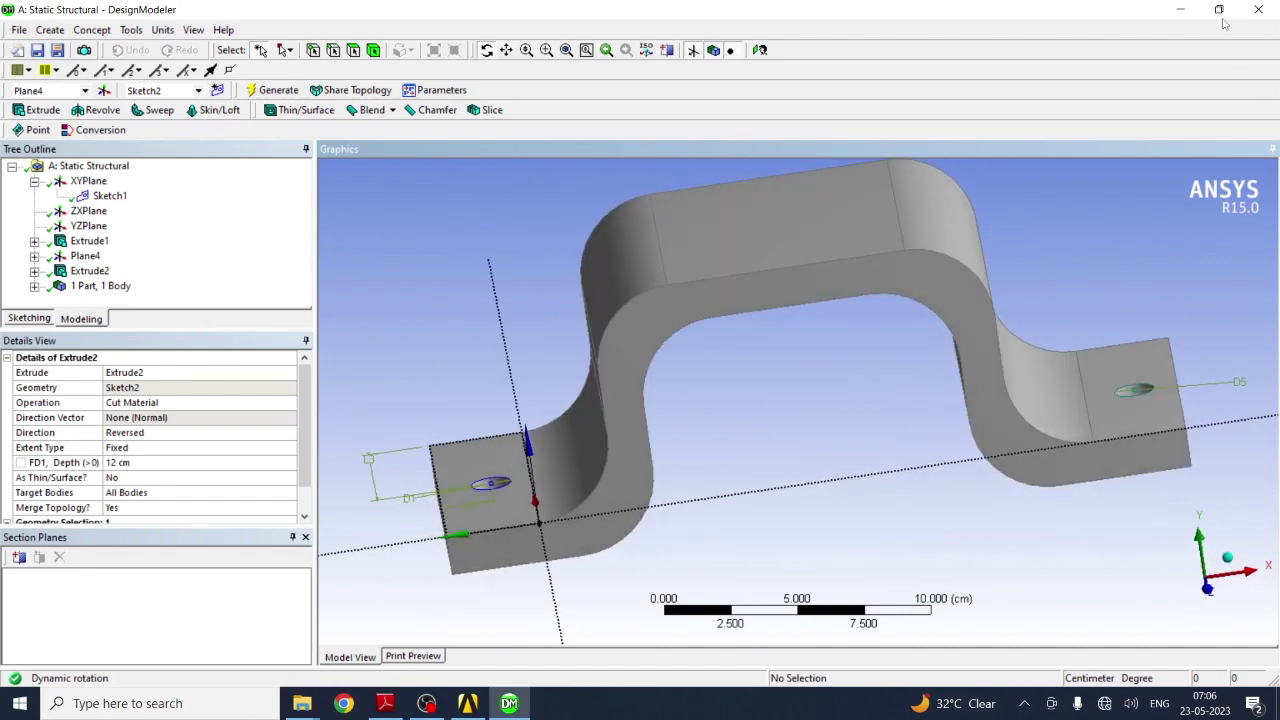
pyautogui.click(1180, 10)
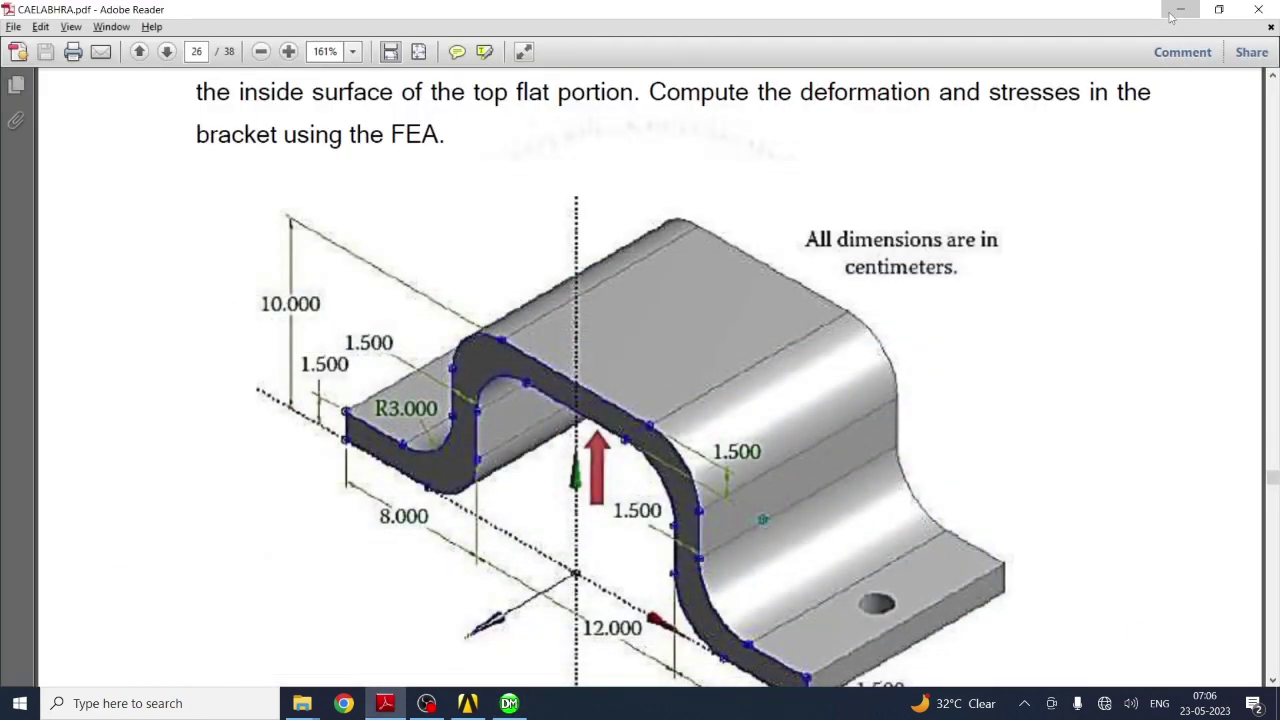
pyautogui.click(1176, 12)
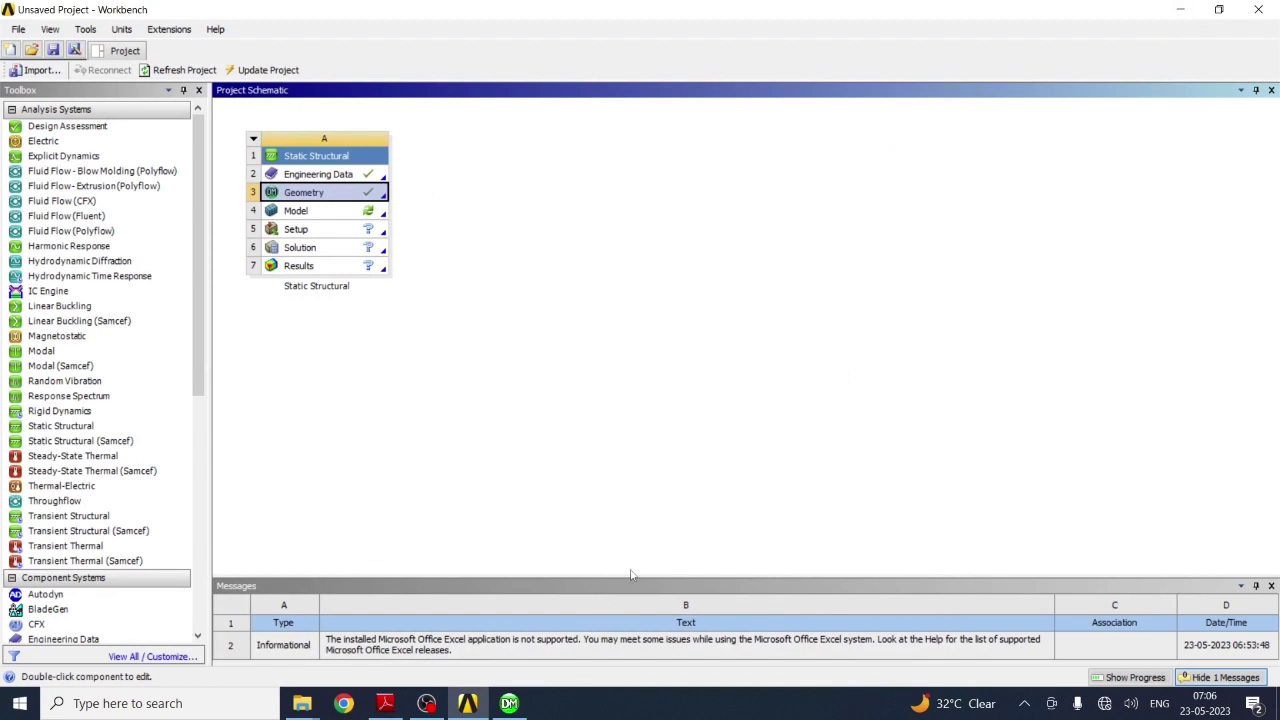
pyautogui.doubleClick(329, 212)
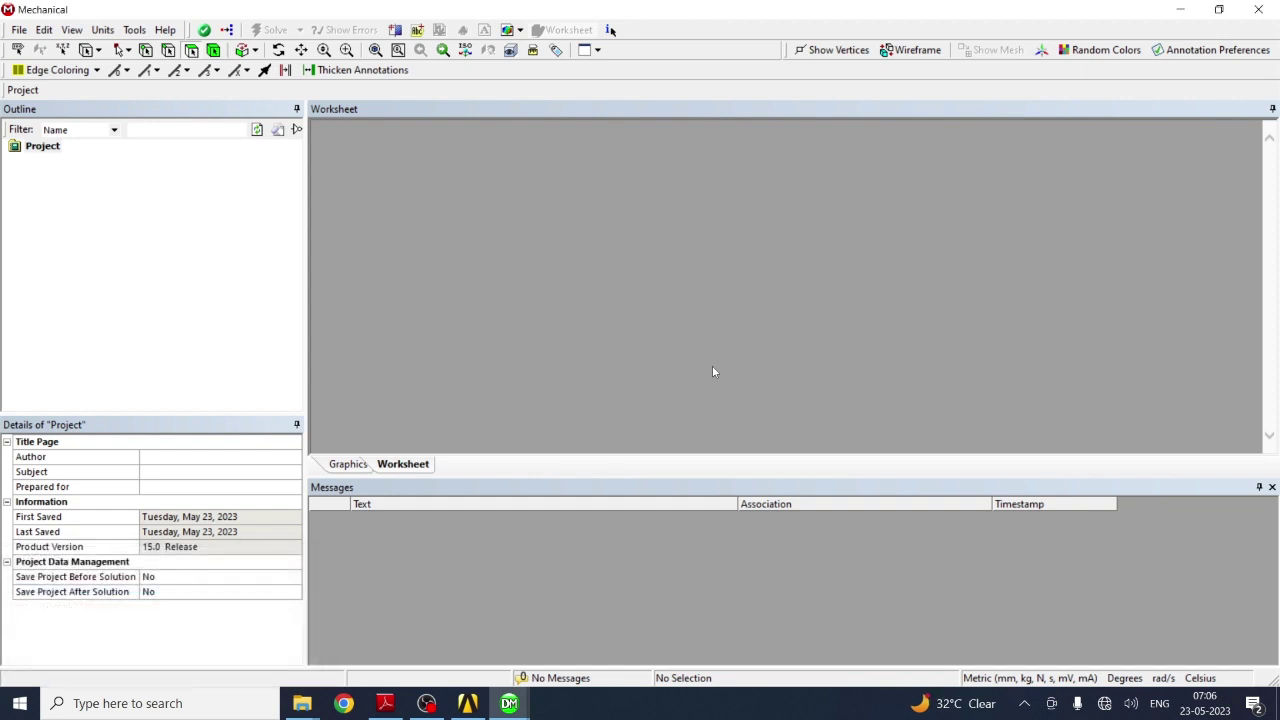
# Step: Switch to CAELABHRA.pdf and review the bracket figure with its dimensions and load arrow
pyautogui.click(385, 703)
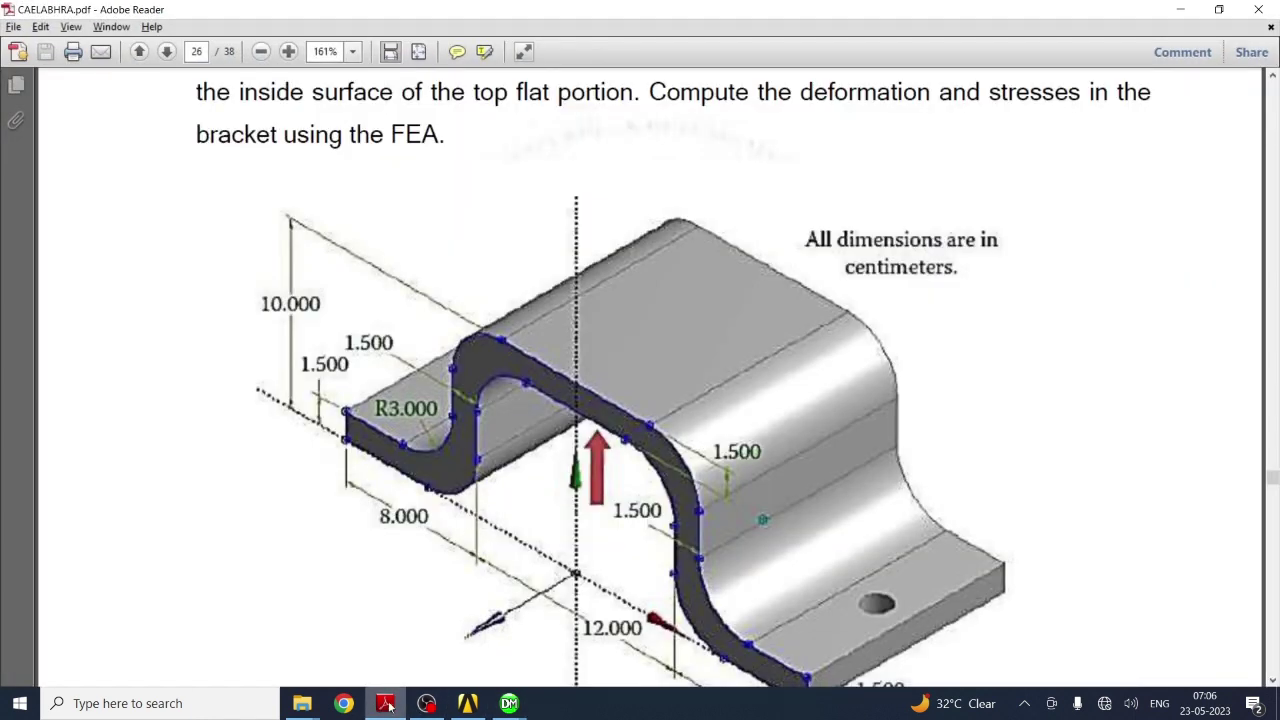
pyautogui.click(1272, 681)
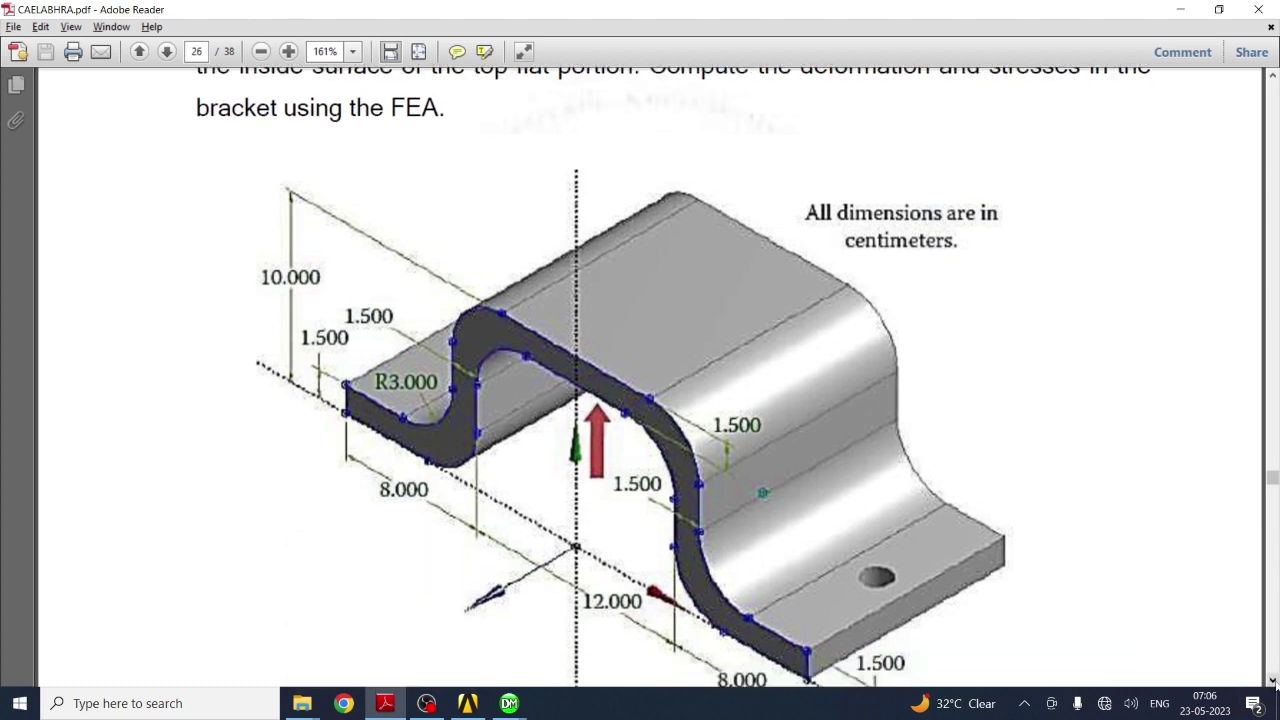
pyautogui.click(1272, 681)
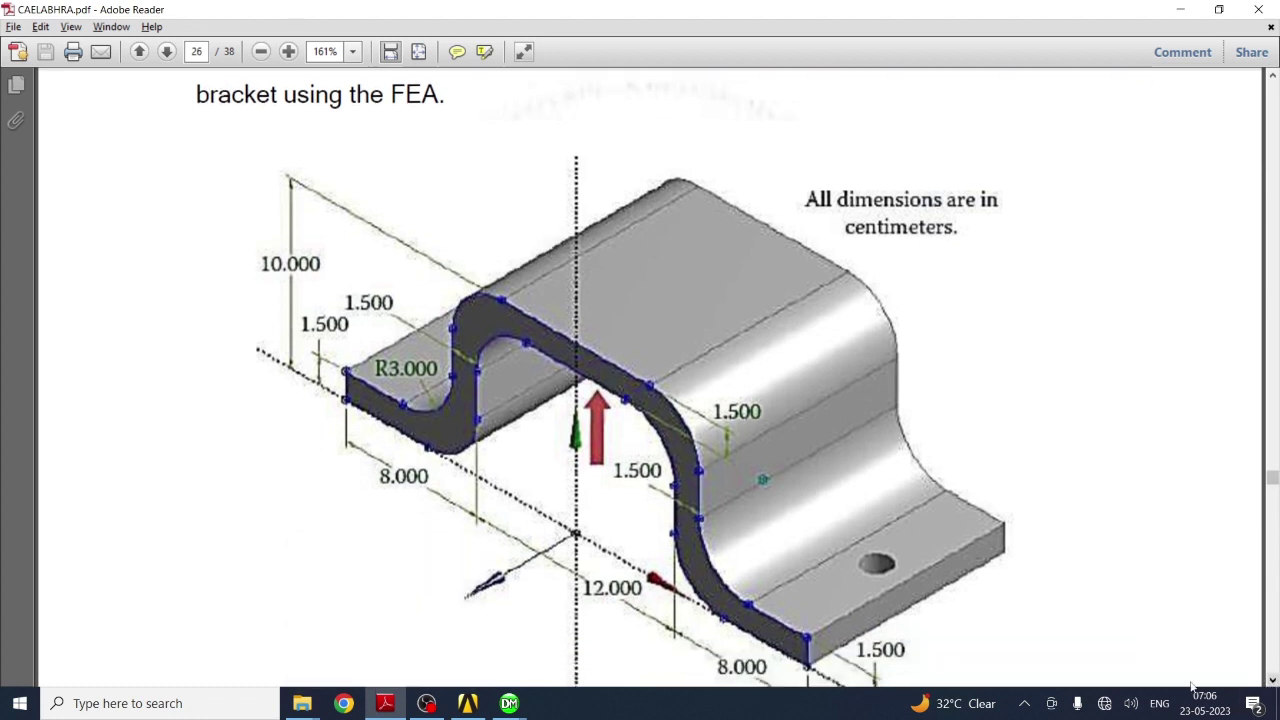
# Step: Check the load and support statement in the PDF, return to the Mechanical window and generate the bracket's mesh with the default settings
pyautogui.click(1272, 80)
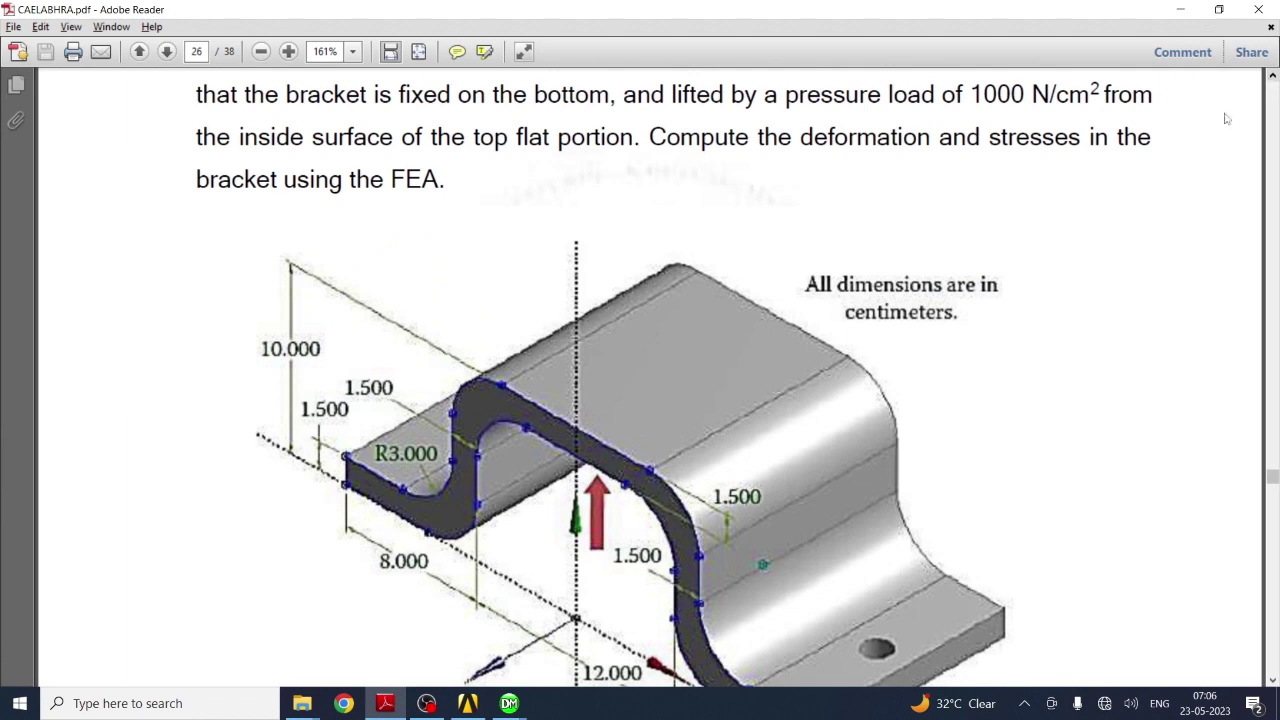
pyautogui.click(507, 705)
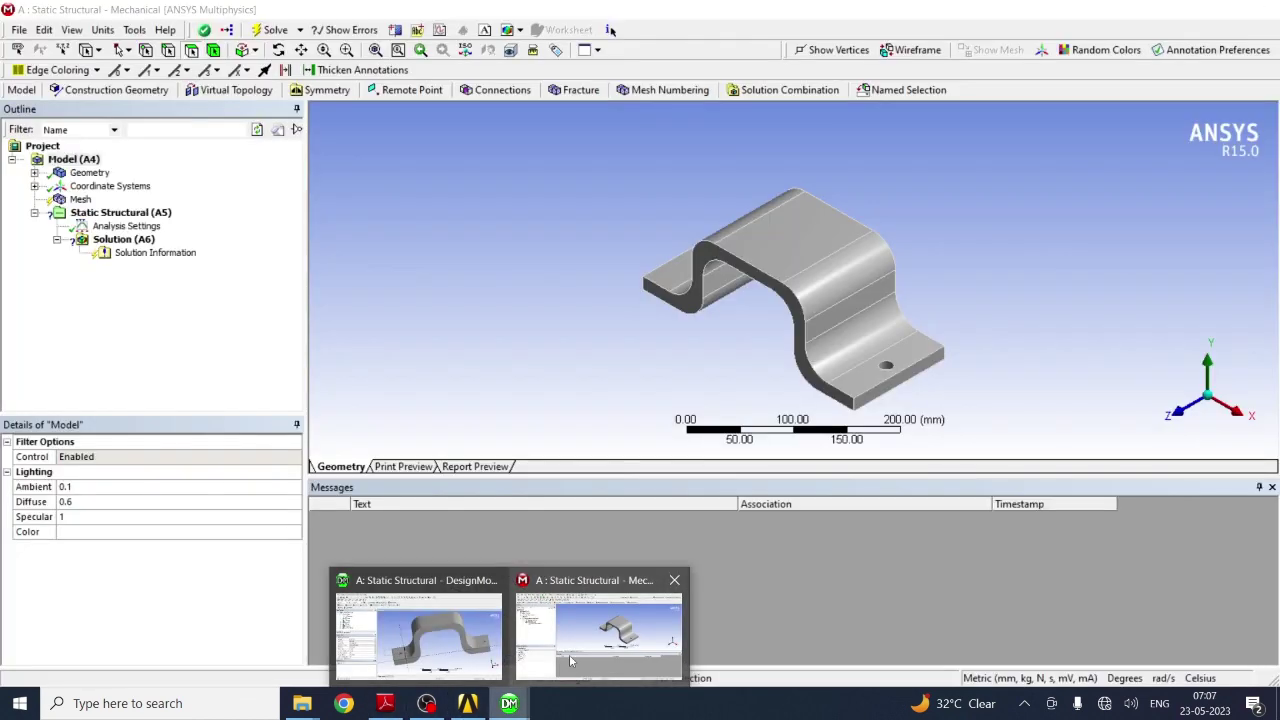
pyautogui.click(569, 654)
pyautogui.click(80, 200)
pyautogui.rightClick(90, 202)
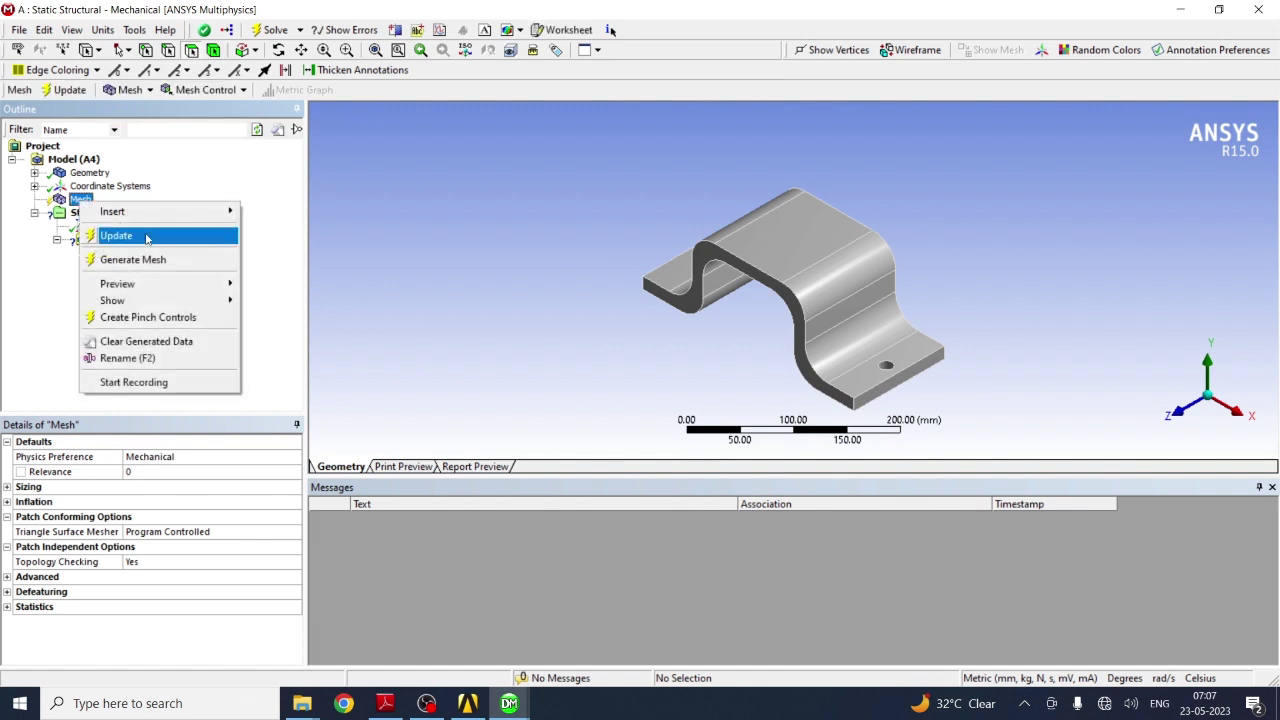
pyautogui.click(141, 259)
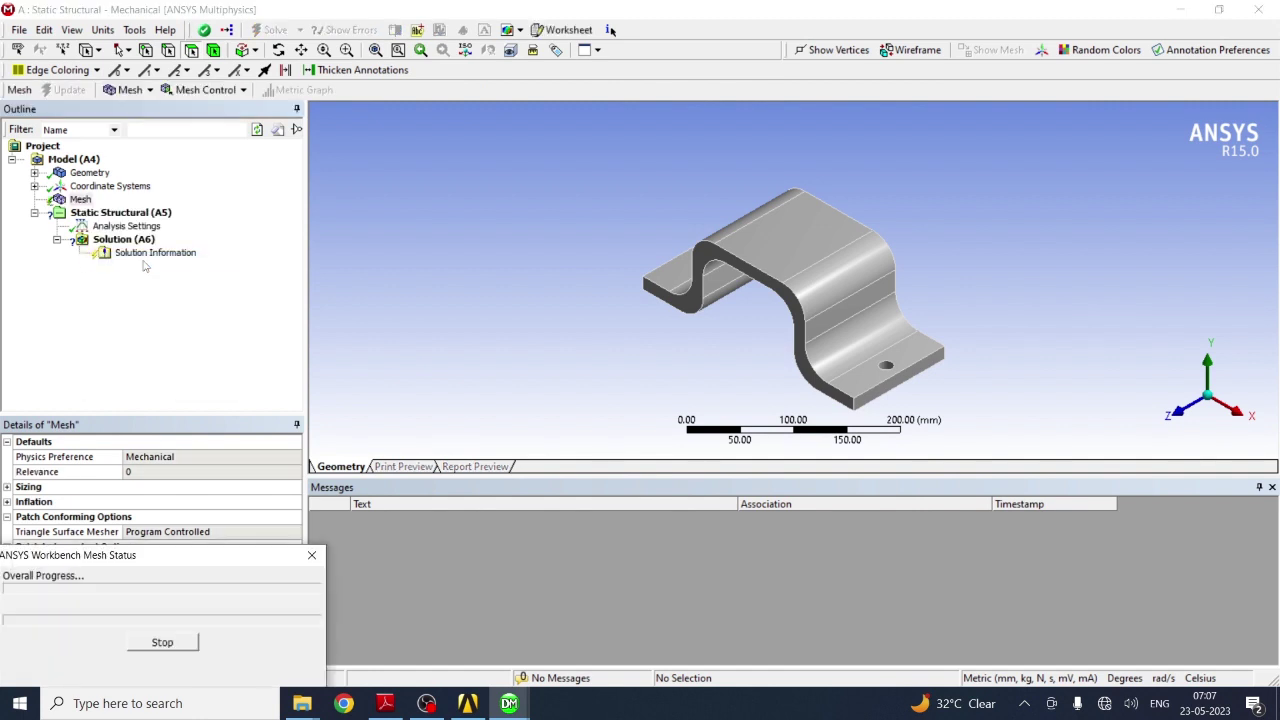
# Step: Insert a Pressure load and a Fixed Support into the Static Structural (A5) environment
pyautogui.click(120, 213)
pyautogui.rightClick(120, 213)
pyautogui.moveTo(162, 220)
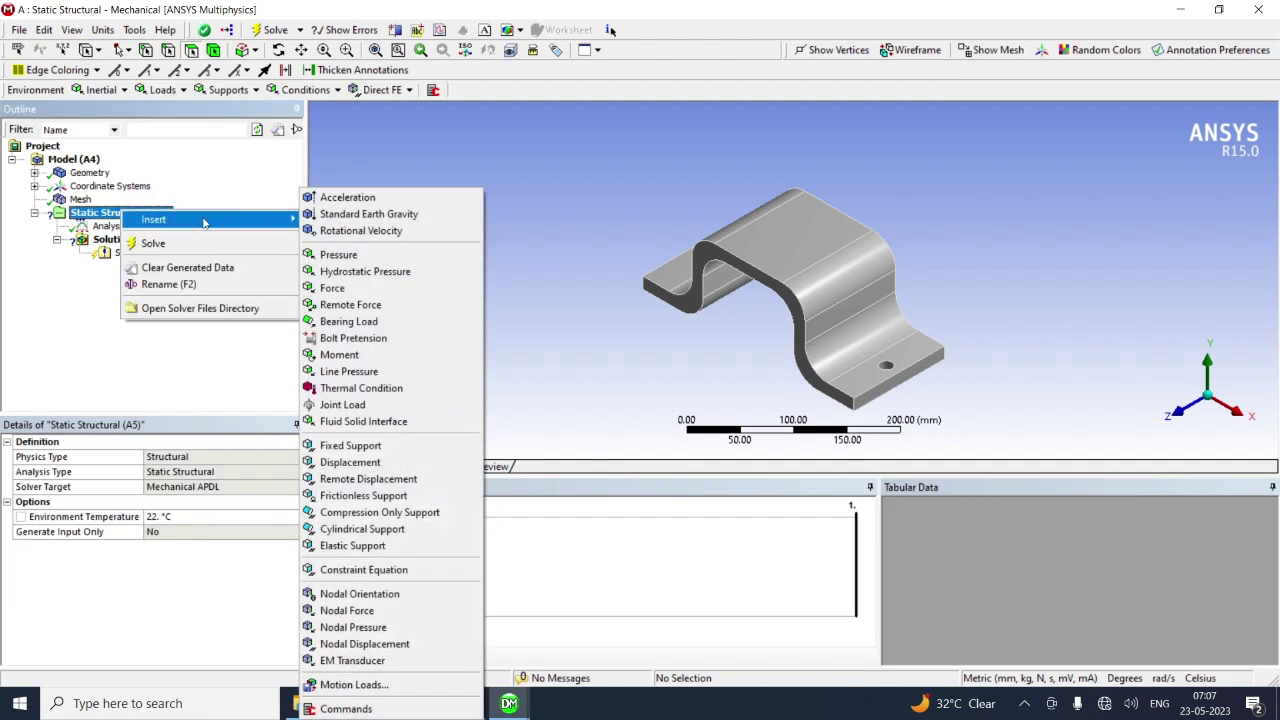
pyautogui.click(340, 262)
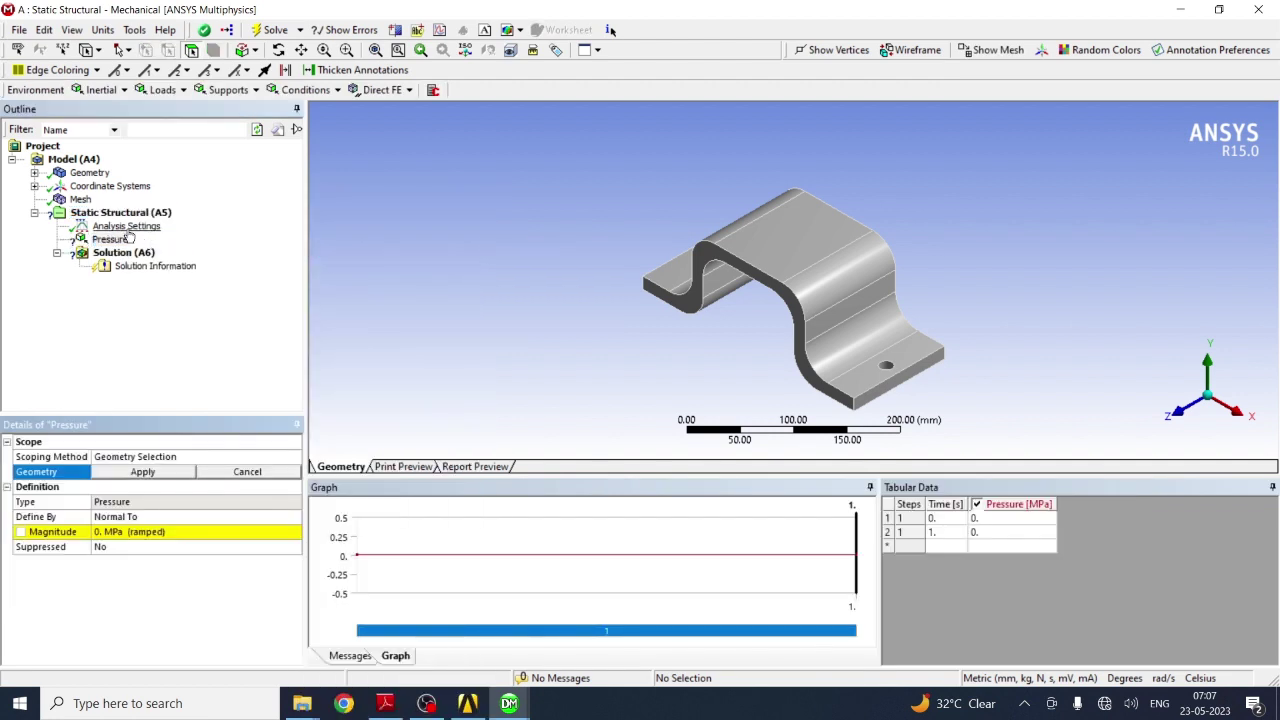
pyautogui.rightClick(115, 214)
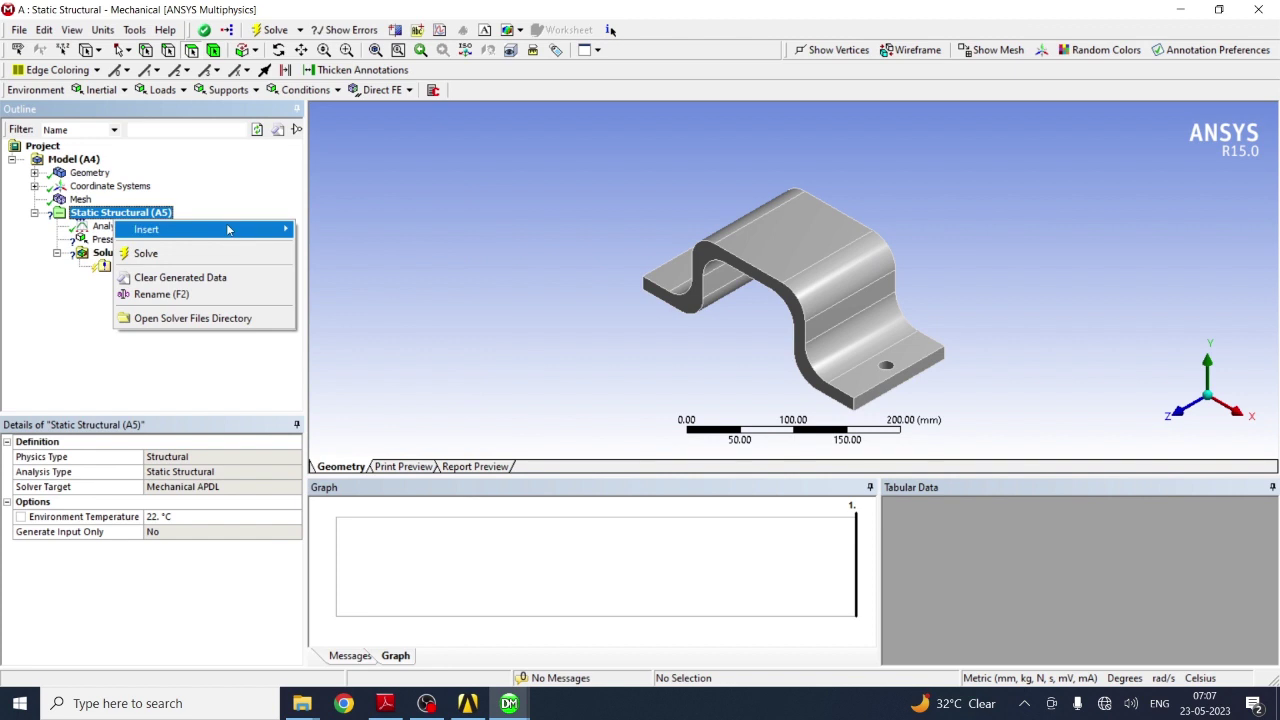
pyautogui.moveTo(270, 229)
pyautogui.click(340, 446)
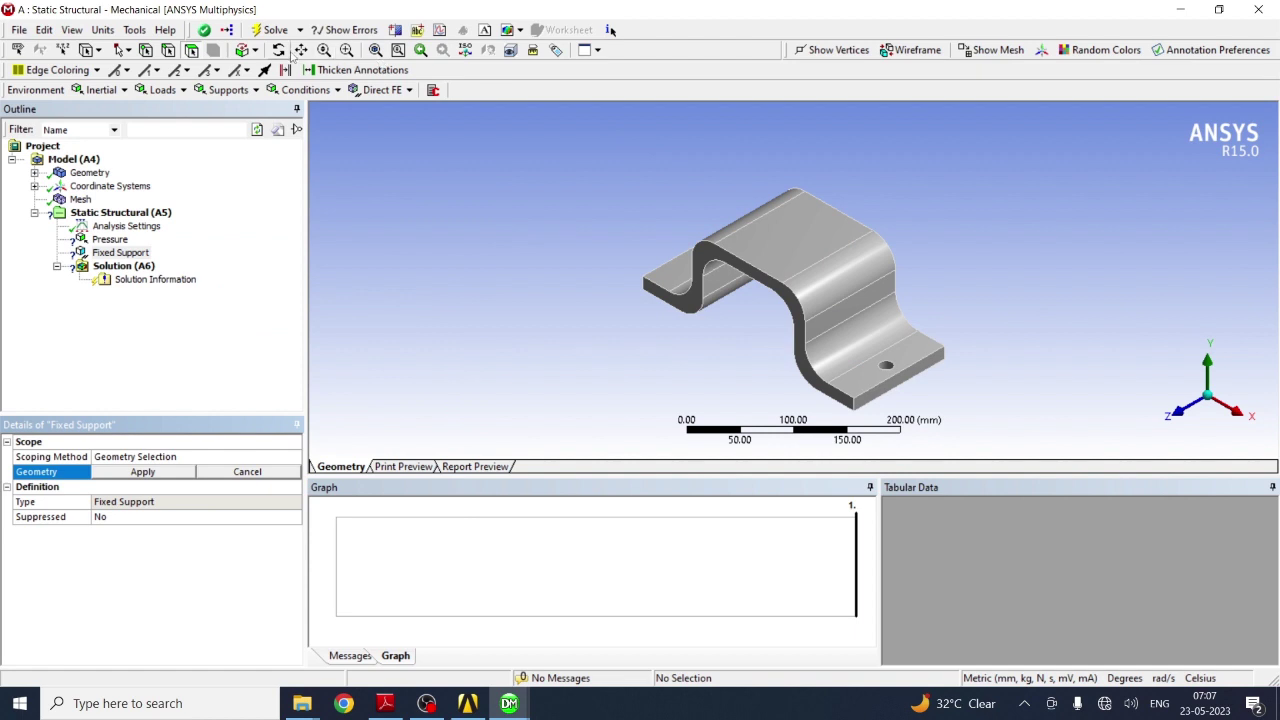
# Step: Scope the Fixed Support to the bottom faces of both flat ends of the bracket
pyautogui.click(279, 50)
pyautogui.moveTo(746, 183); pyautogui.dragTo(917, 187)
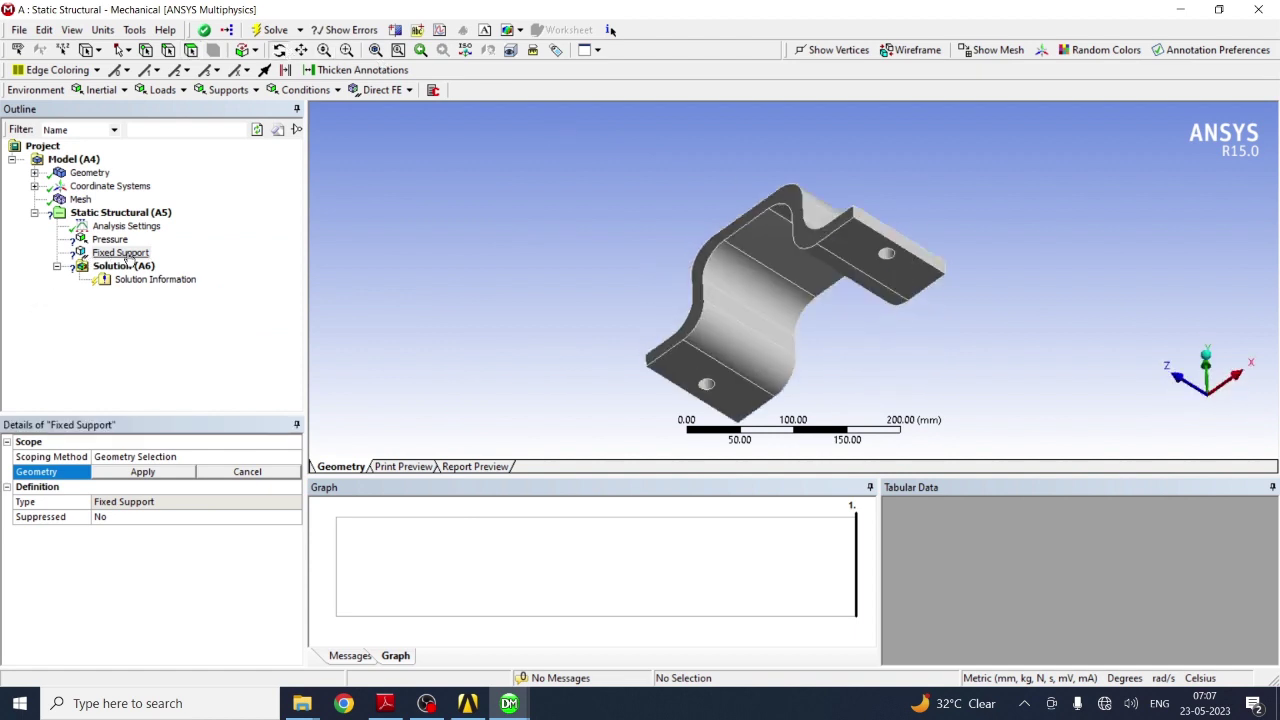
pyautogui.click(120, 253)
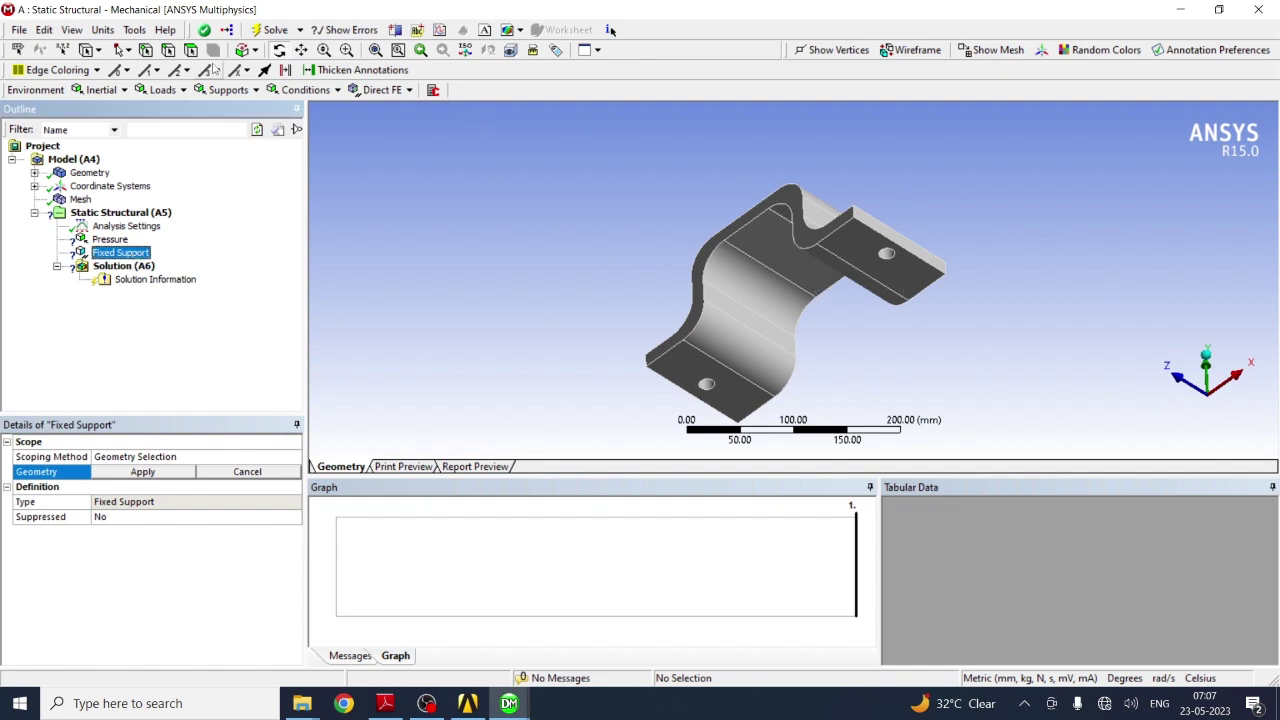
pyautogui.click(191, 50)
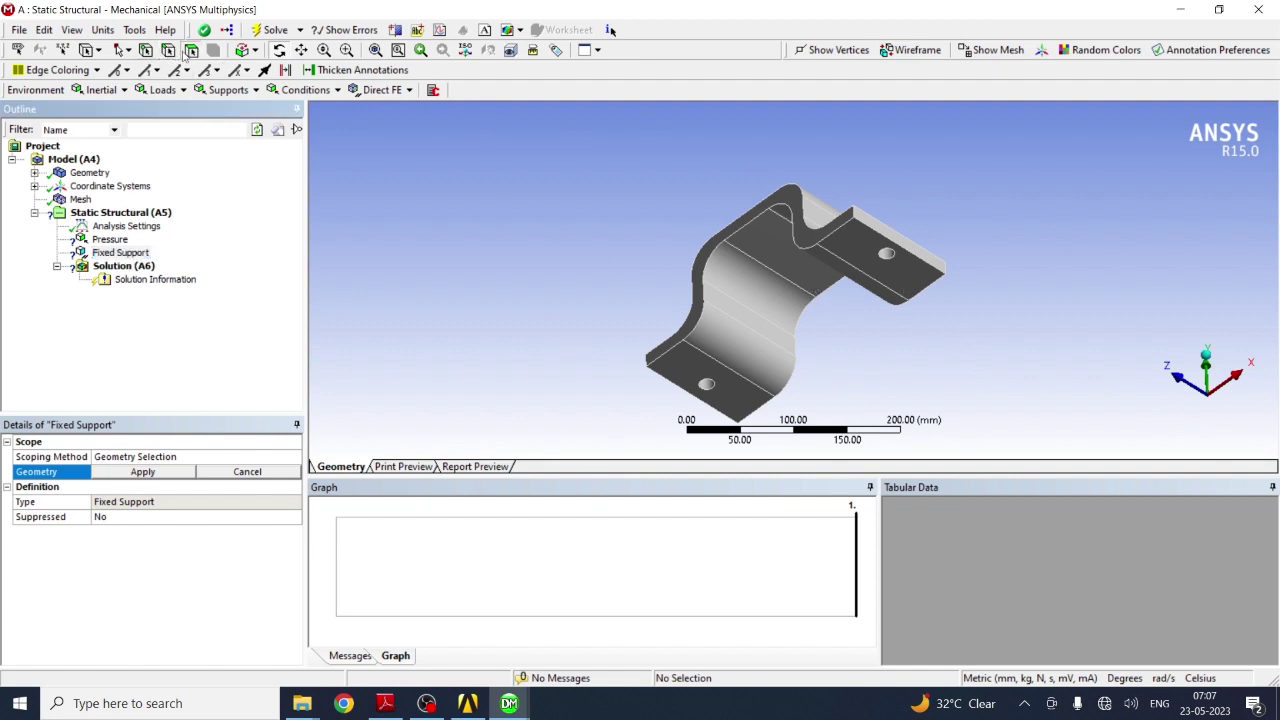
pyautogui.click(908, 272)
pyautogui.click(748, 408)
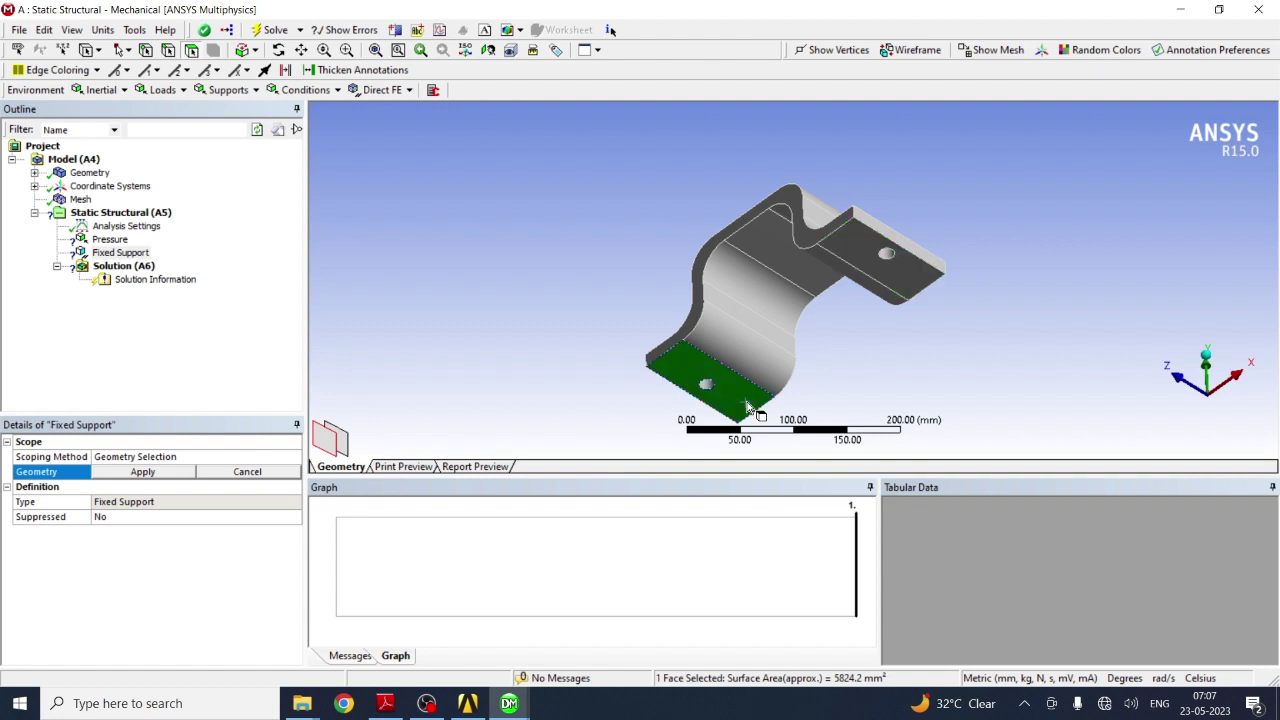
pyautogui.keyDown('ctrl'); pyautogui.click(912, 276); pyautogui.keyUp('ctrl')
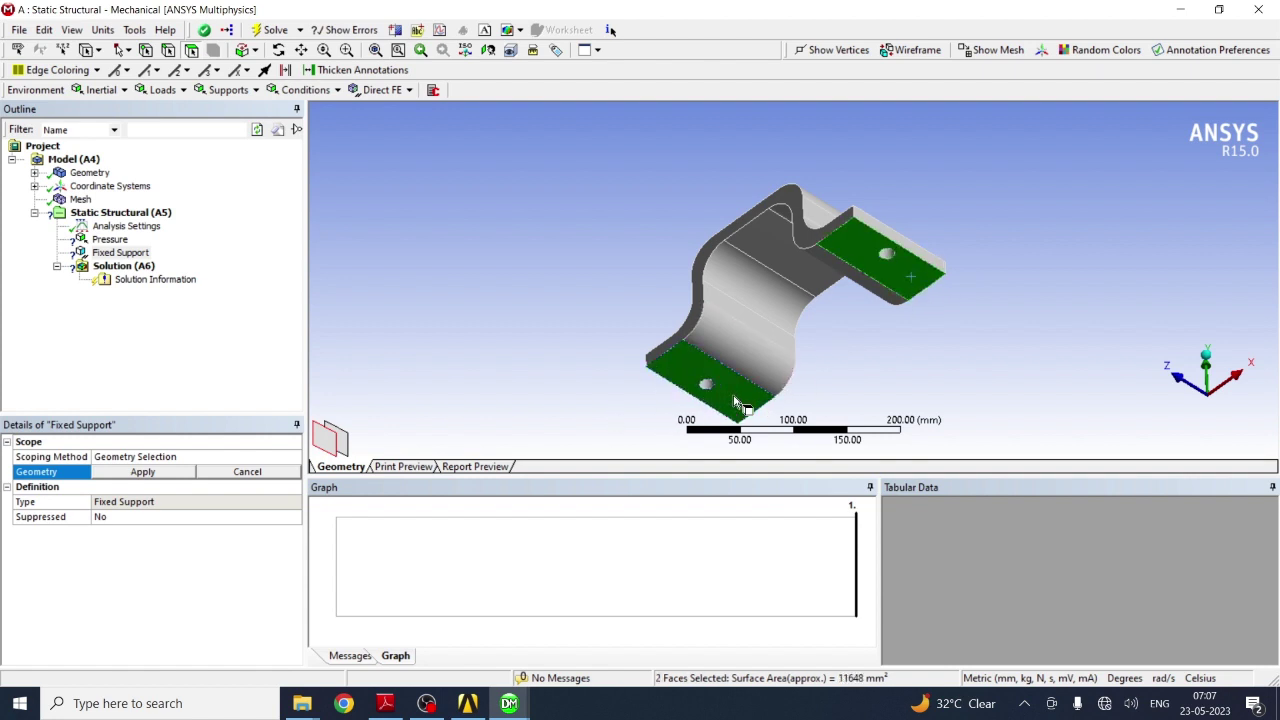
pyautogui.click(897, 277)
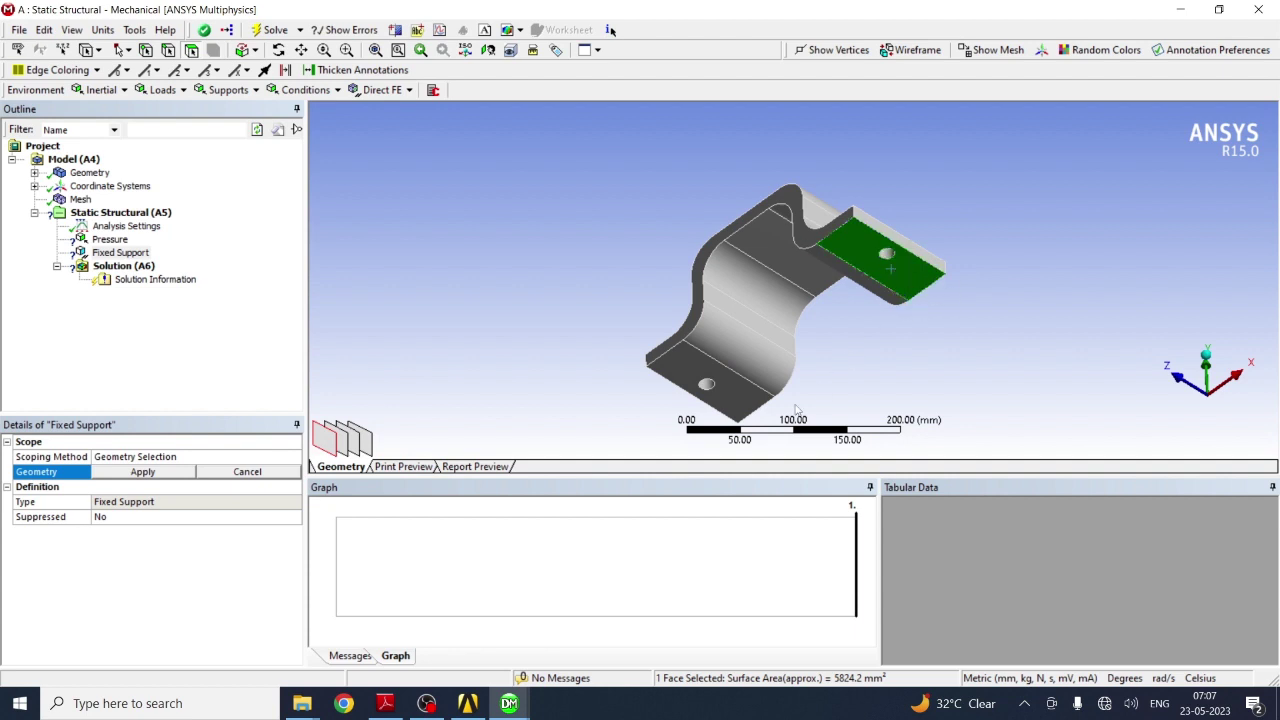
pyautogui.click(738, 400)
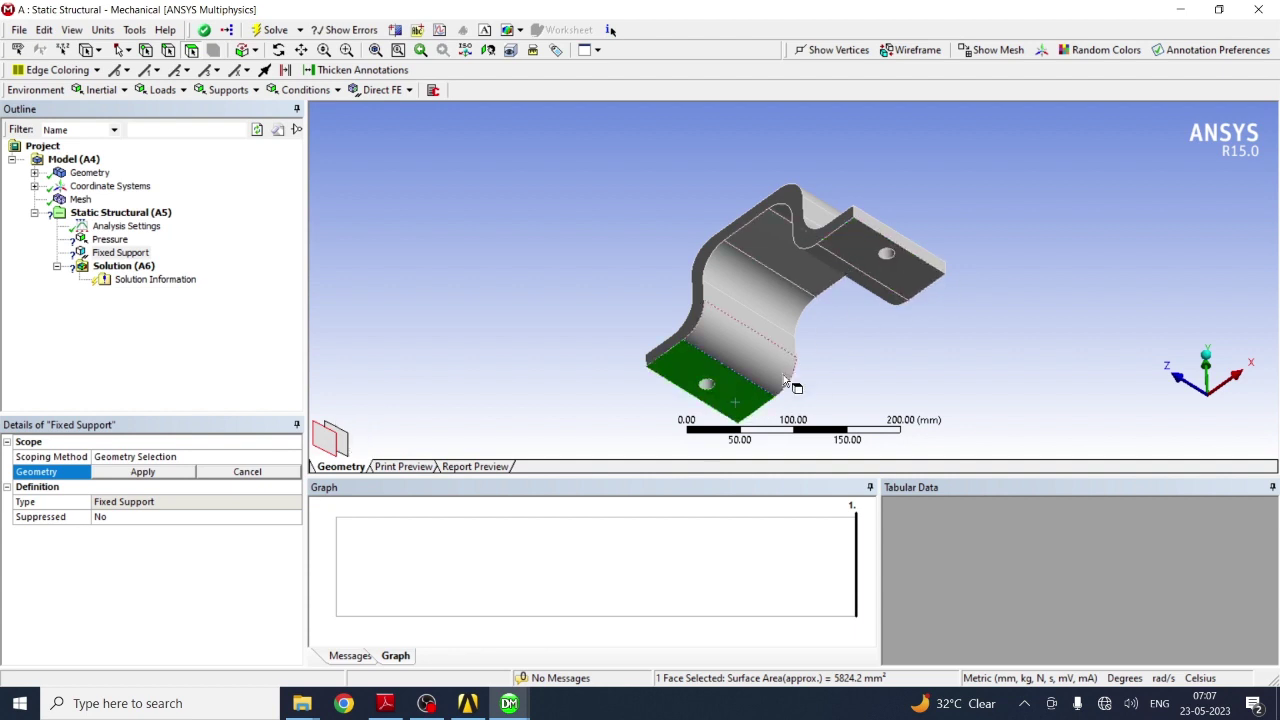
pyautogui.keyDown('ctrl'); pyautogui.click(912, 278); pyautogui.keyUp('ctrl')
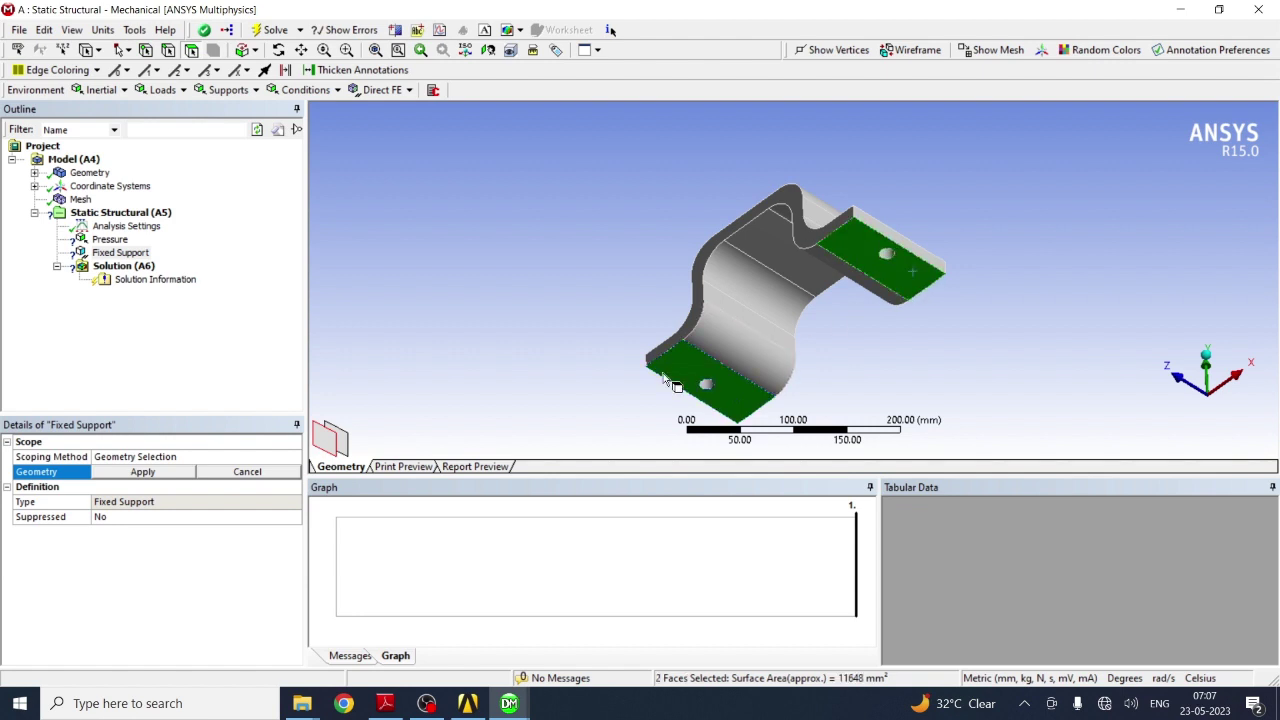
pyautogui.click(128, 472)
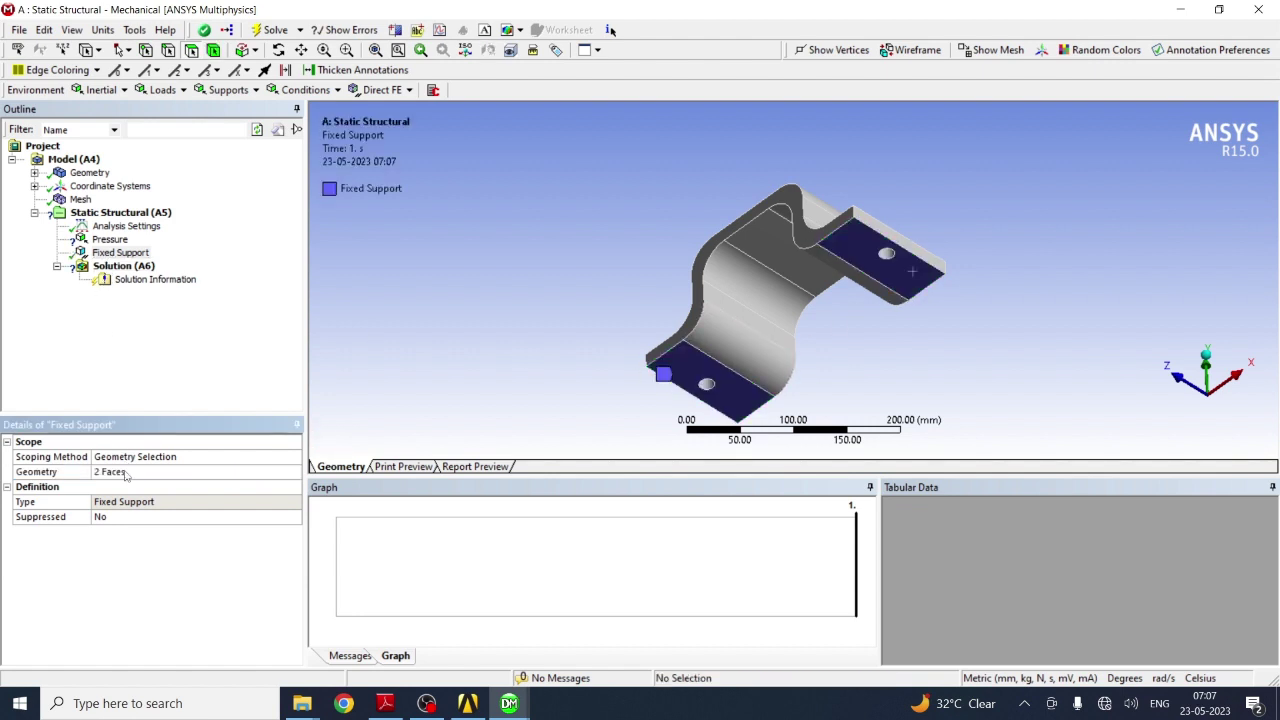
# Step: Scope the Pressure load to the inside face of the top flat portion and the adjoining curved inner face on the negative X side
pyautogui.click(111, 241)
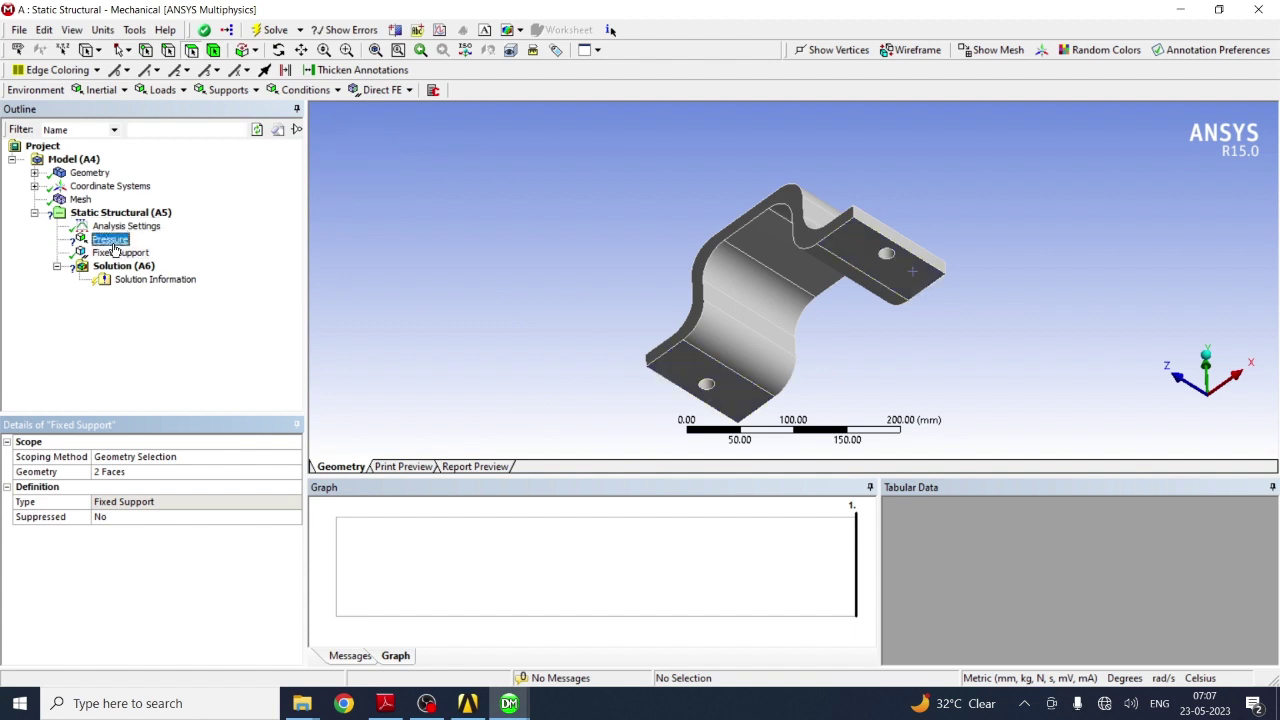
pyautogui.click(800, 283)
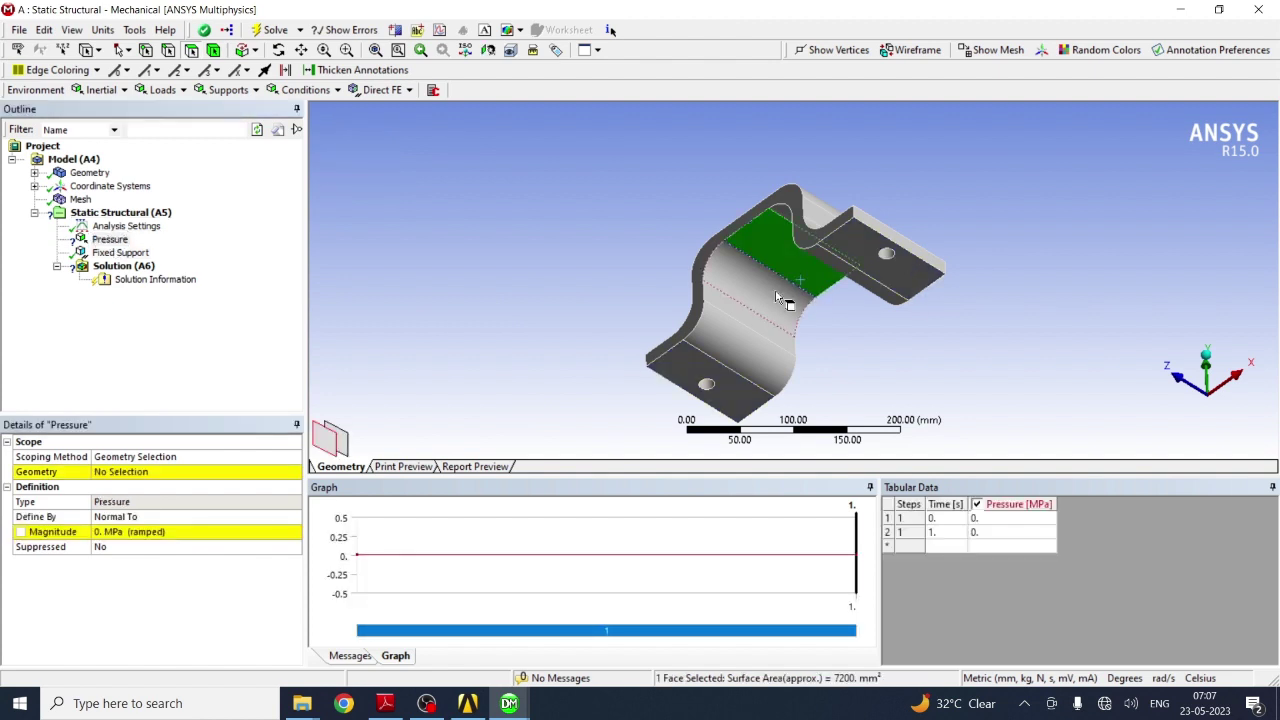
pyautogui.keyDown('ctrl'); pyautogui.click(774, 293); pyautogui.keyUp('ctrl')
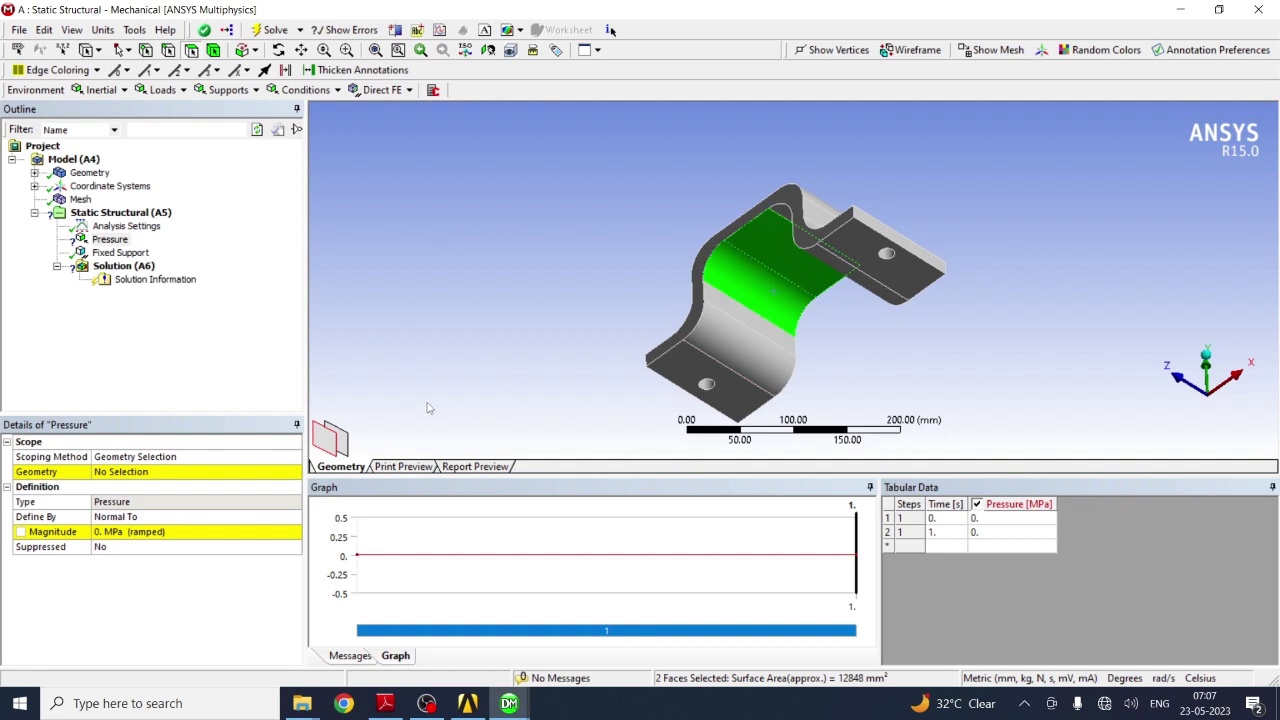
pyautogui.click(115, 474)
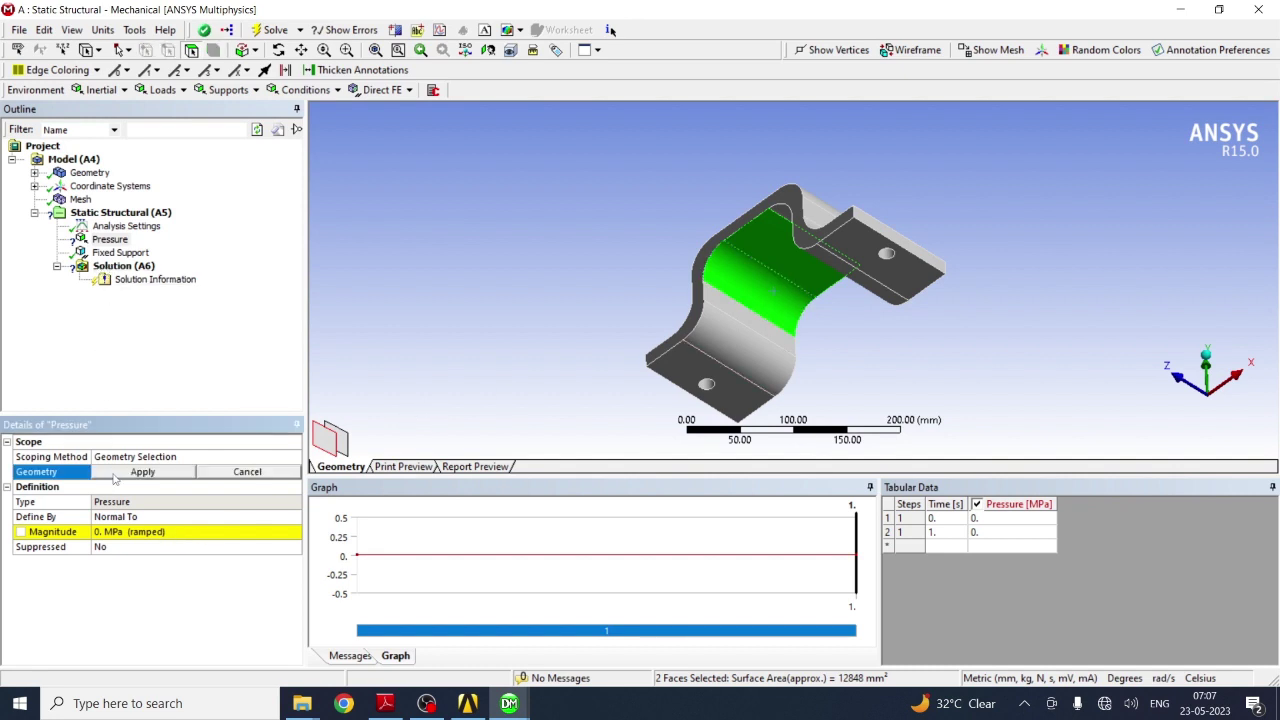
pyautogui.click(115, 476)
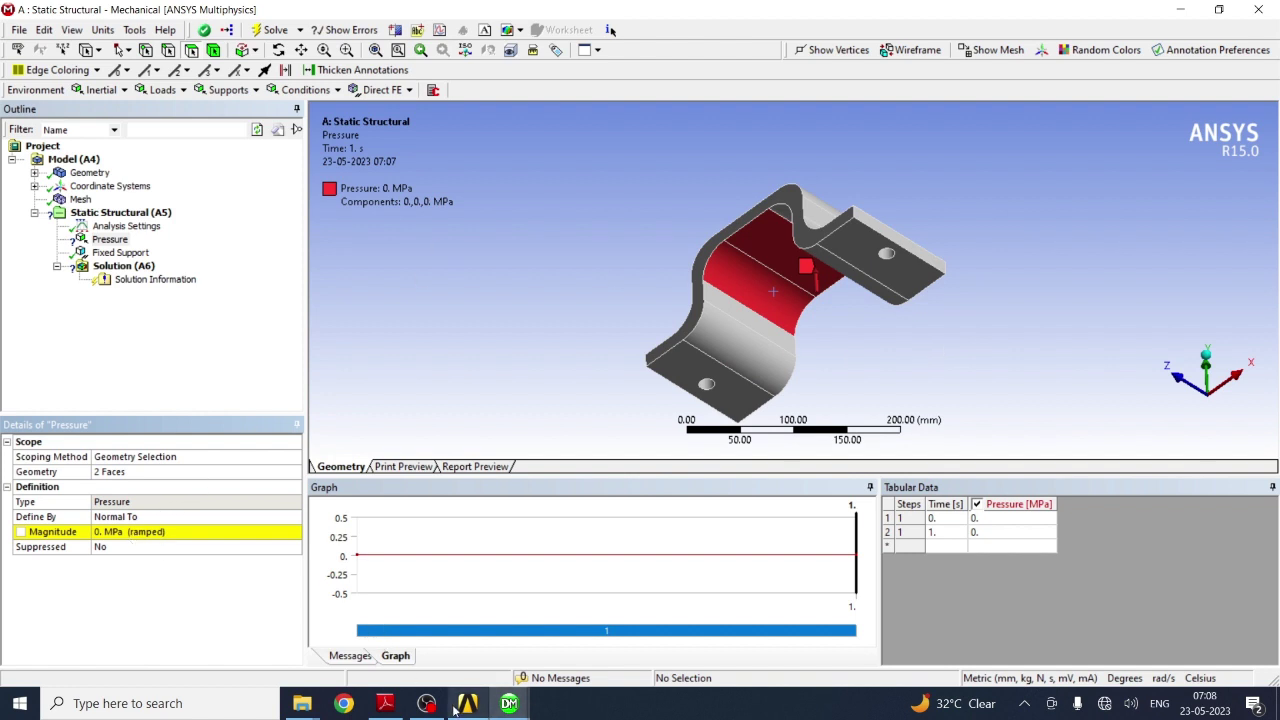
# Step: Recheck the pressure load in CAELABHRA.pdf and set the Pressure magnitude to 1000 MPa
pyautogui.click(390, 704)
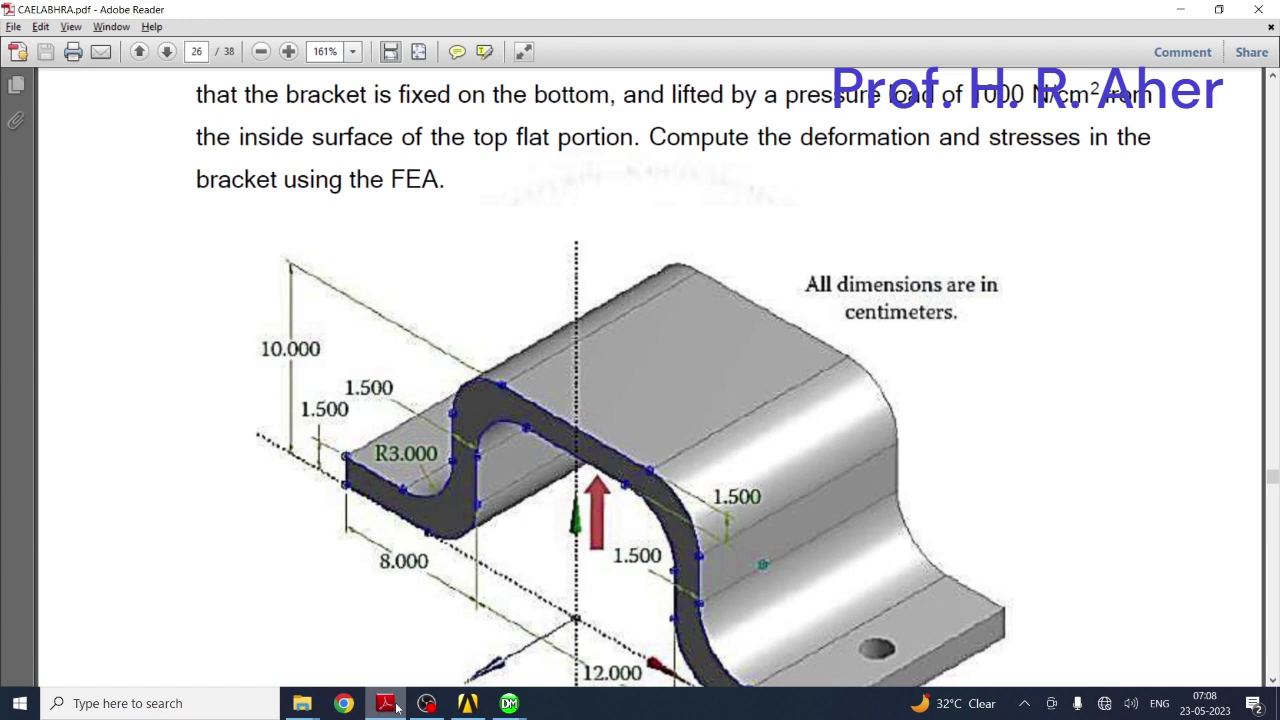
pyautogui.click(395, 707)
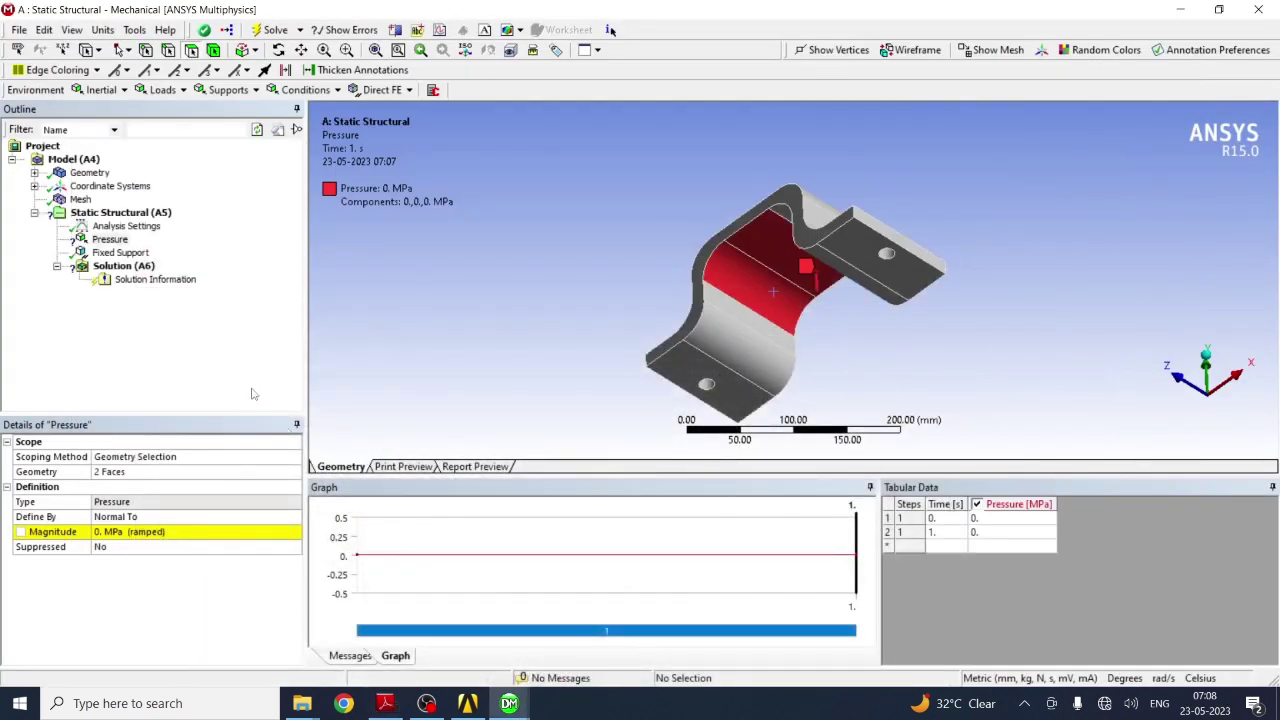
pyautogui.click(124, 532)
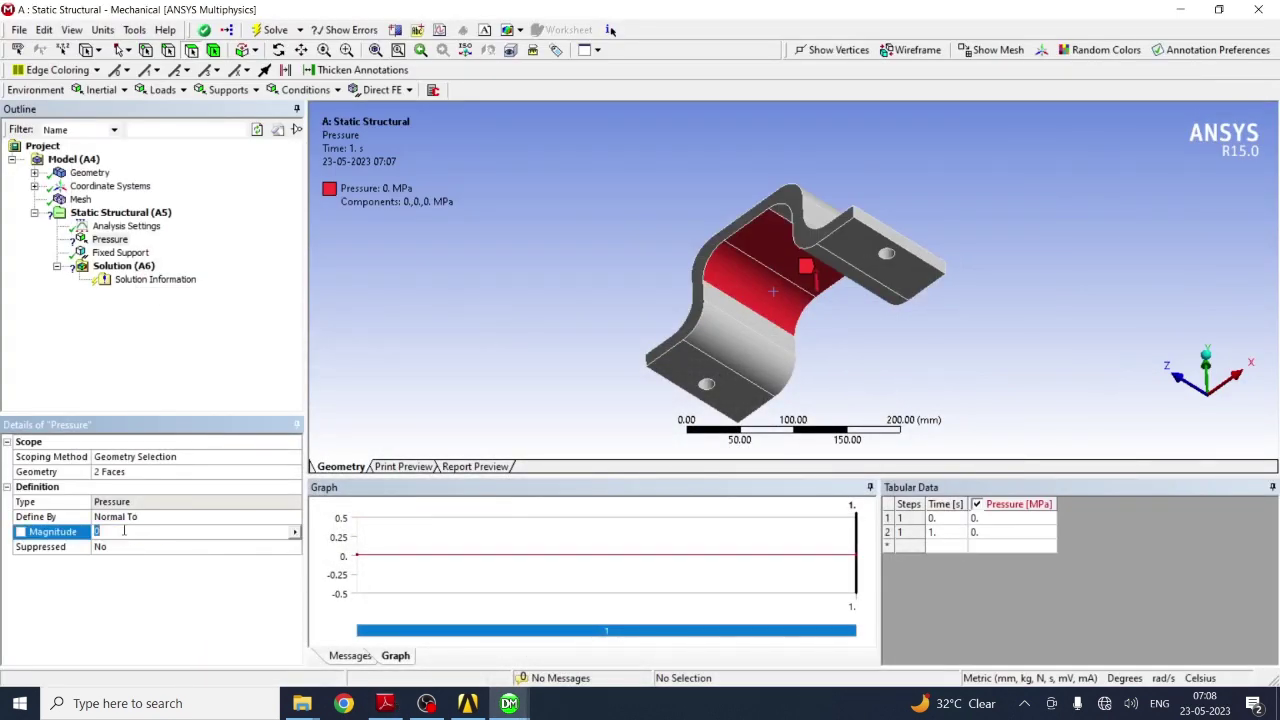
pyautogui.click(295, 533)
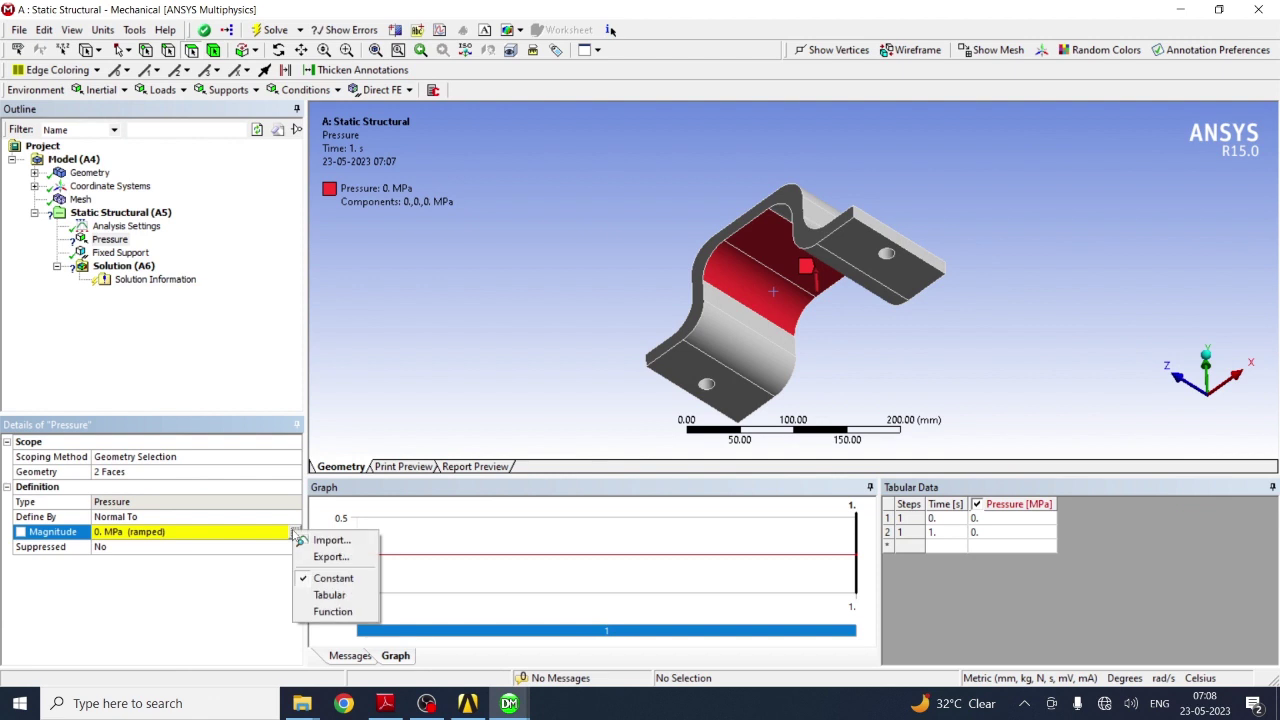
pyautogui.click(160, 570)
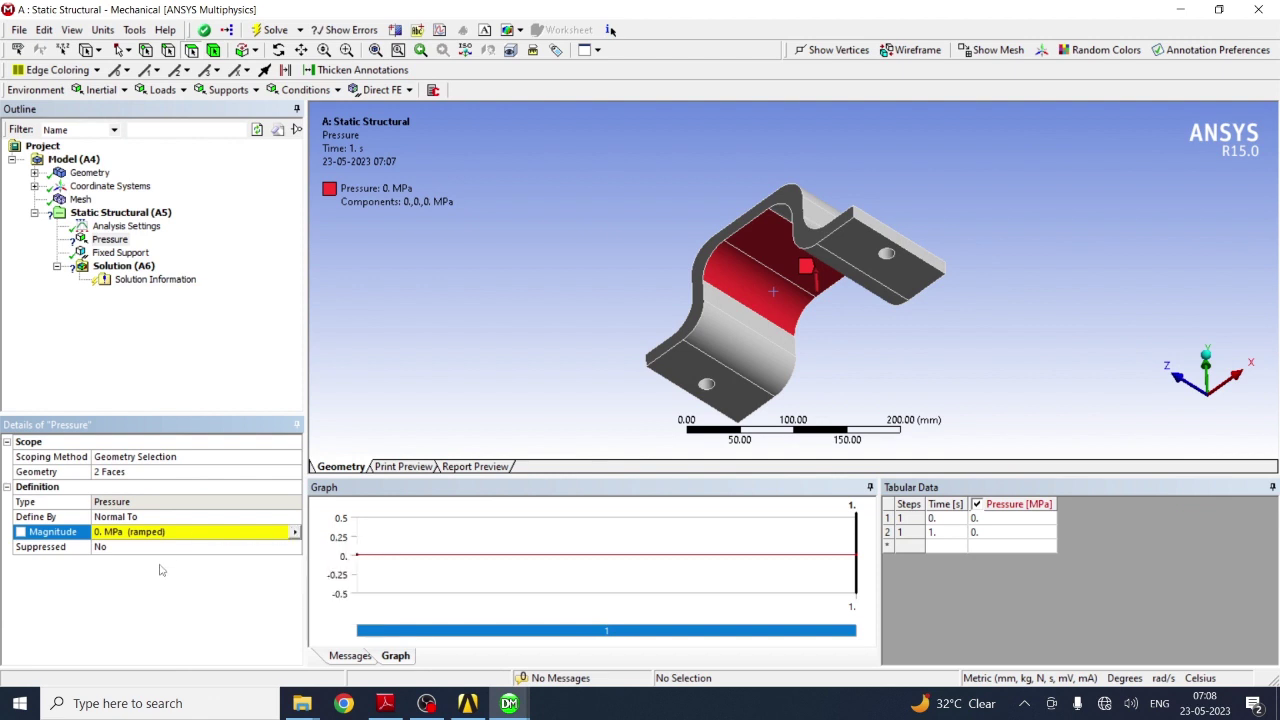
pyautogui.click(105, 532)
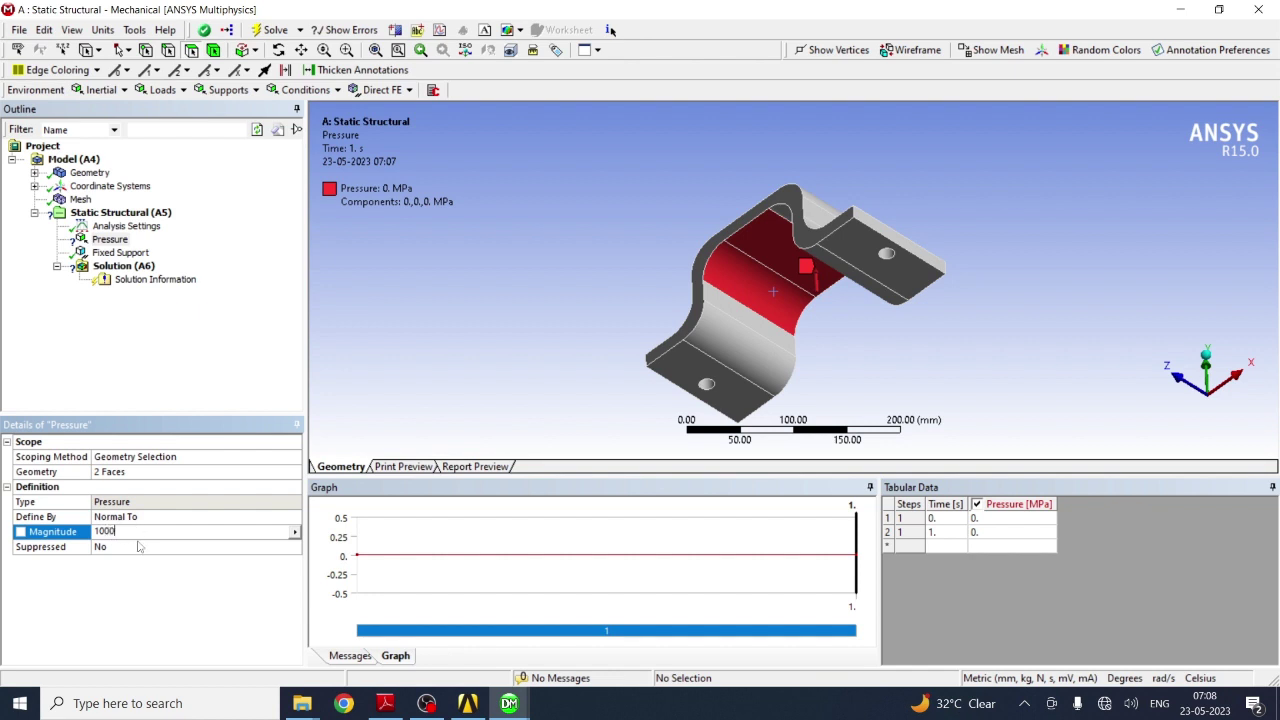
pyautogui.press('Return')
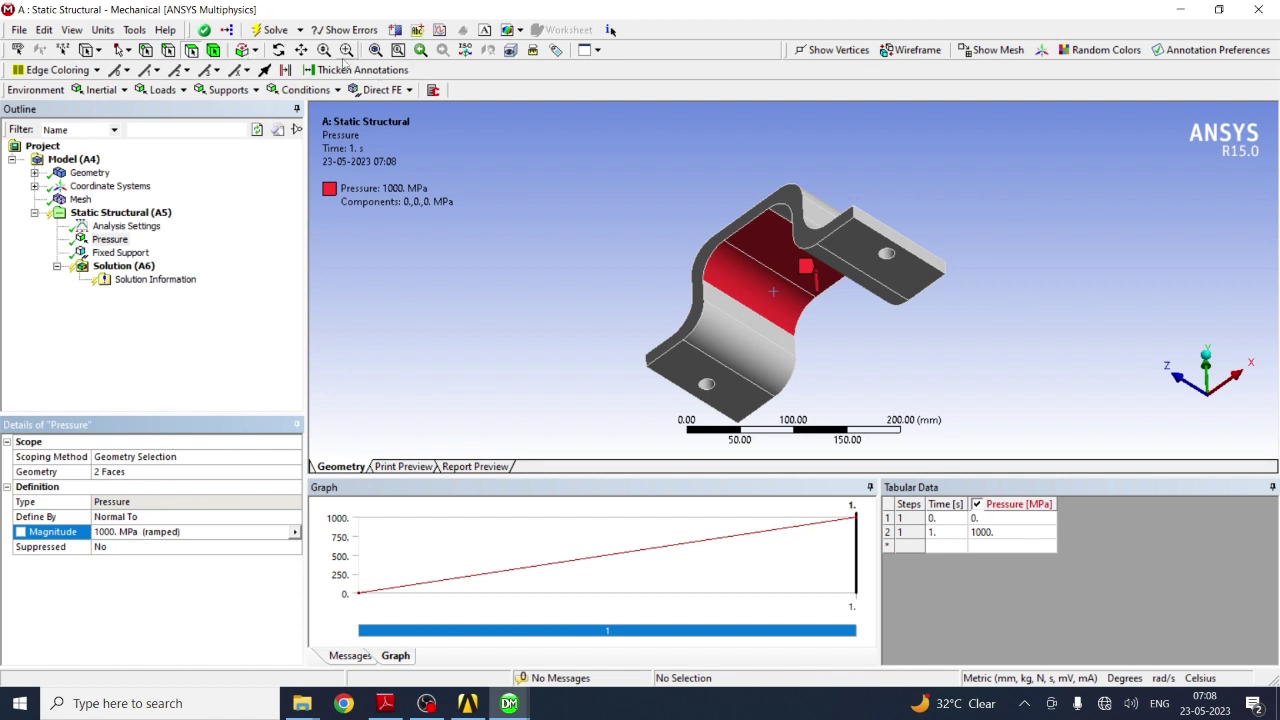
# Step: Add Total Deformation and Equivalent Stress results to the Solution (A6) branch
pyautogui.rightClick(113, 266)
pyautogui.moveTo(206, 277)
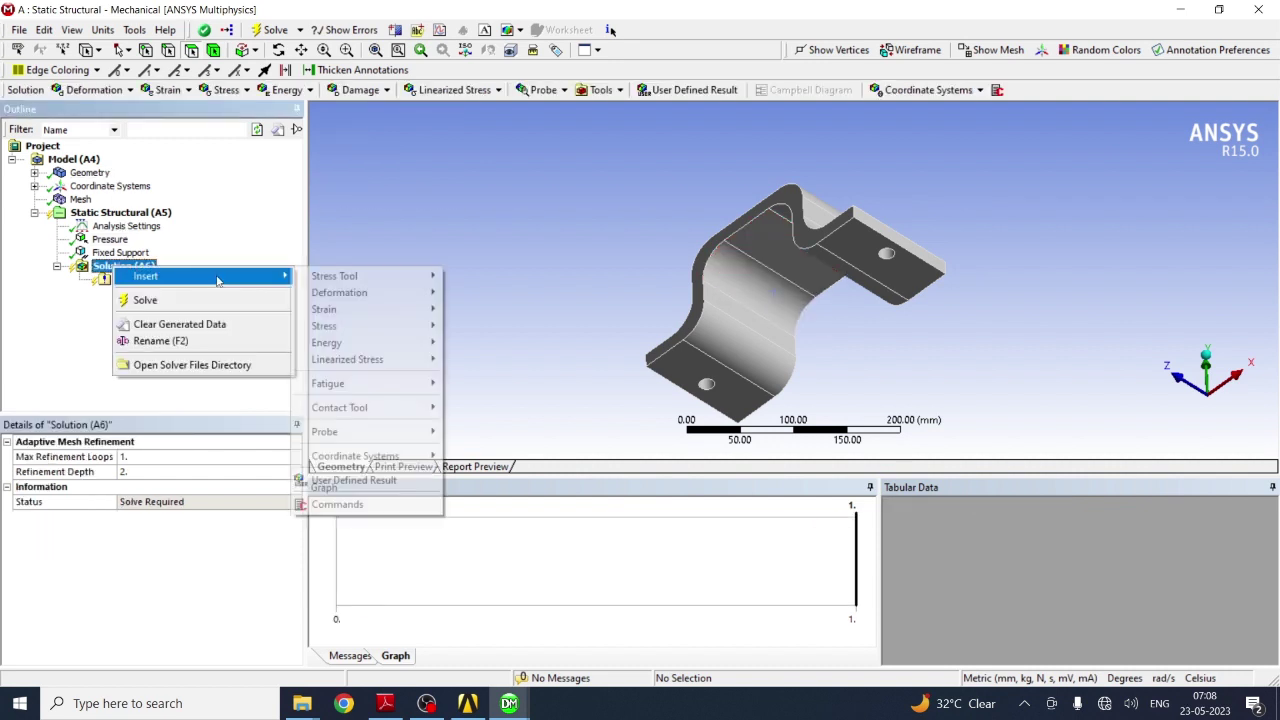
pyautogui.moveTo(424, 300)
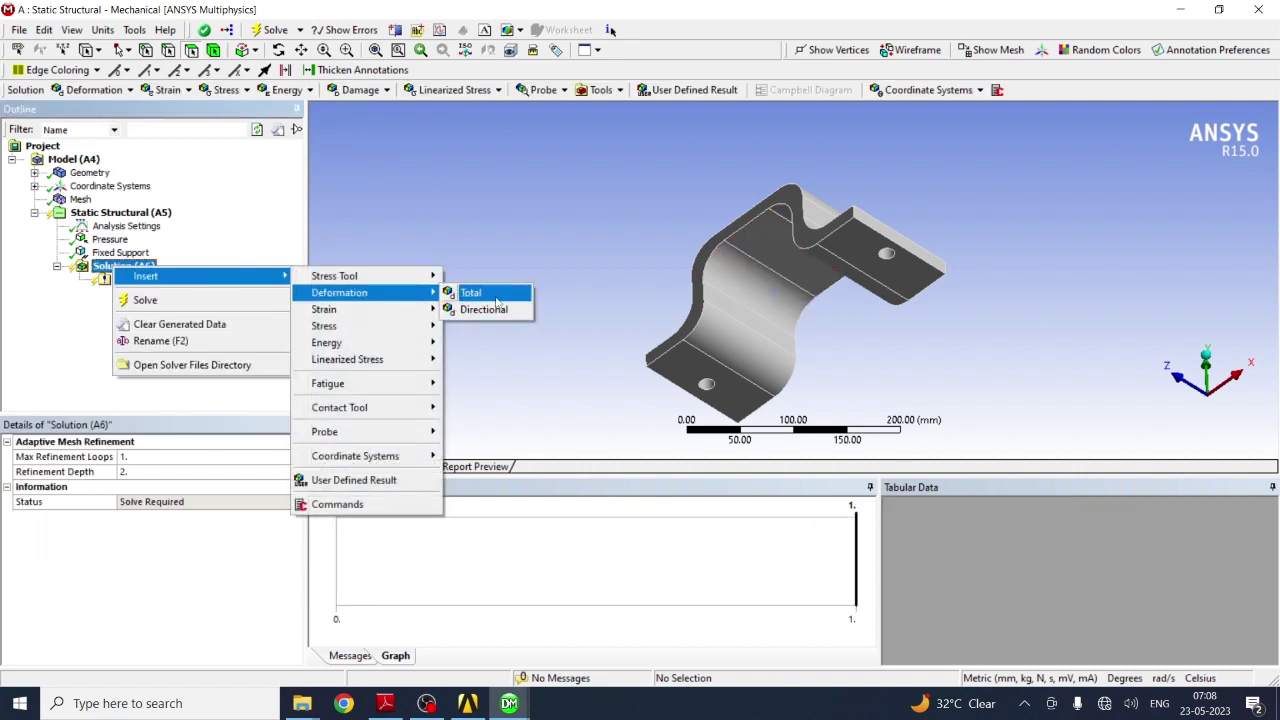
pyautogui.click(470, 290)
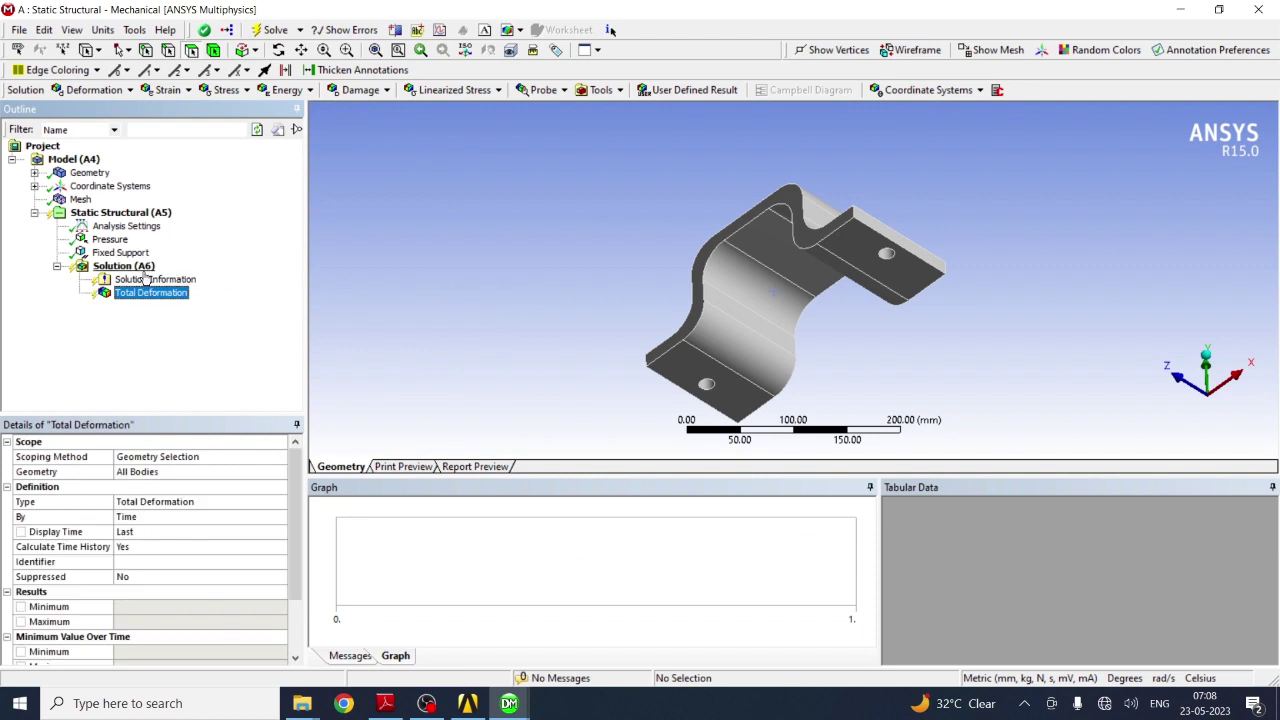
pyautogui.rightClick(140, 267)
pyautogui.moveTo(217, 281)
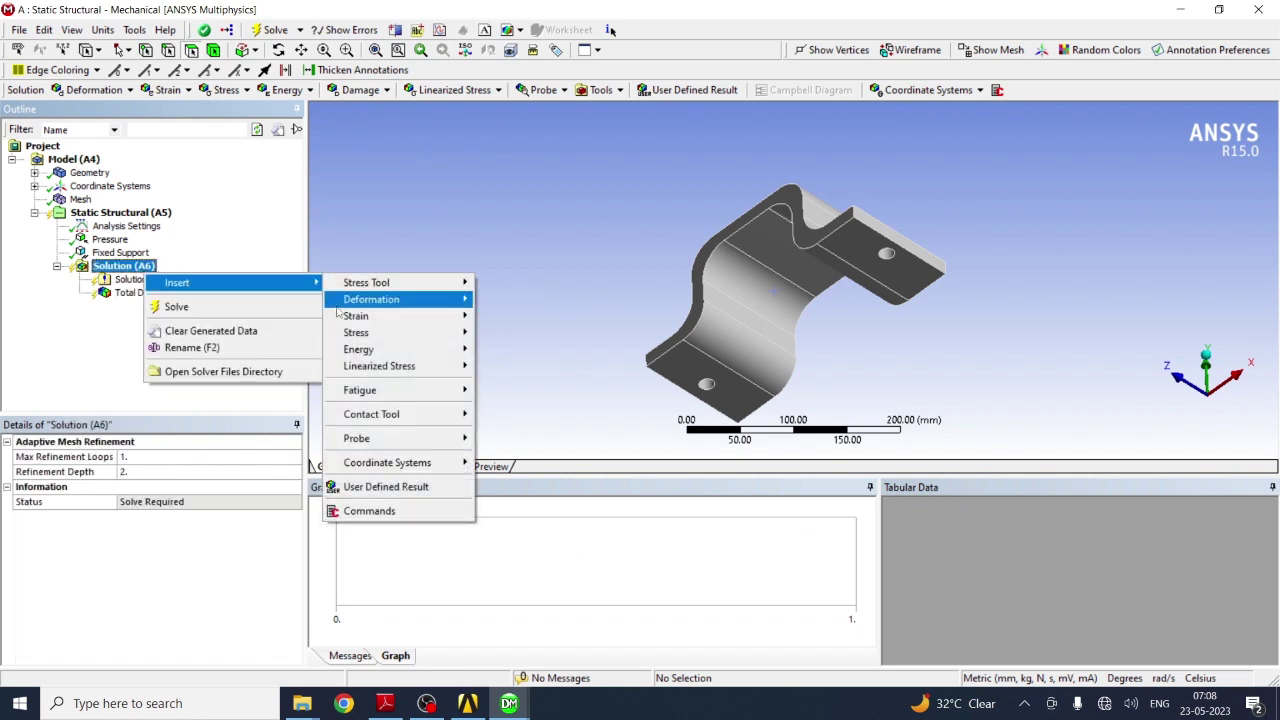
pyautogui.moveTo(378, 335)
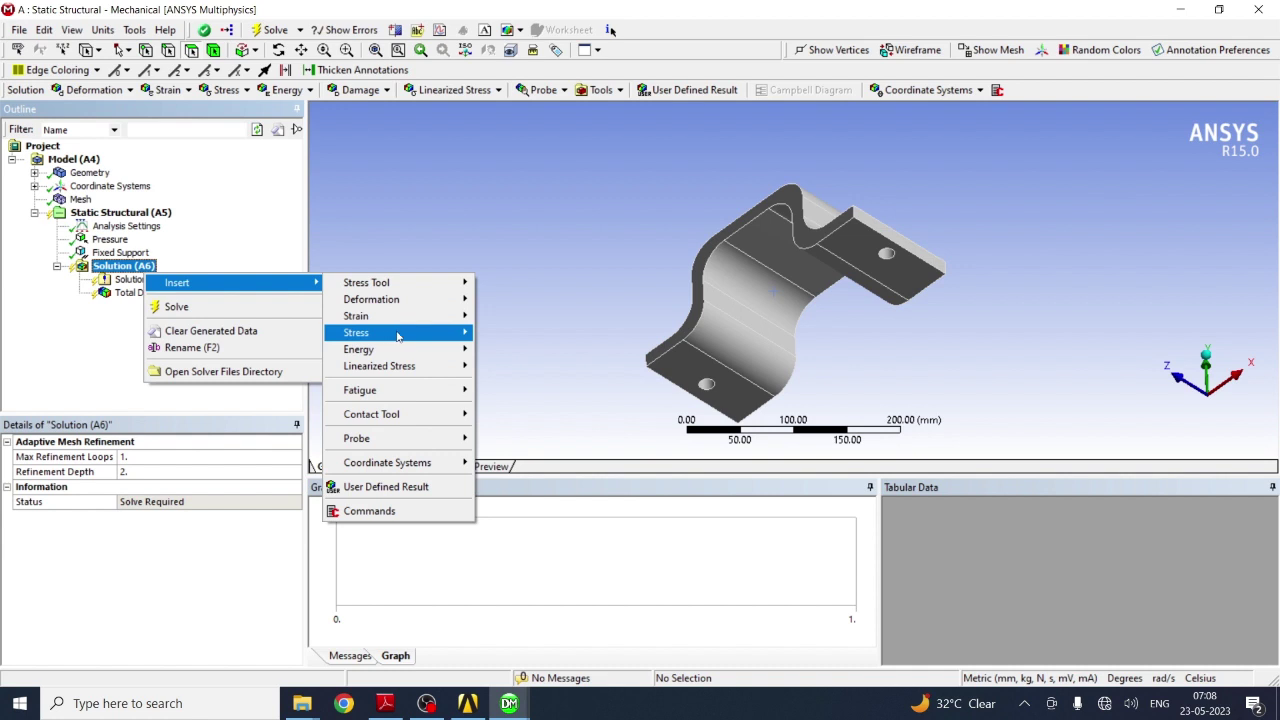
pyautogui.click(500, 333)
# Step: Add an Equivalent Elastic Strain result to the Solution (A6) branch
pyautogui.rightClick(130, 267)
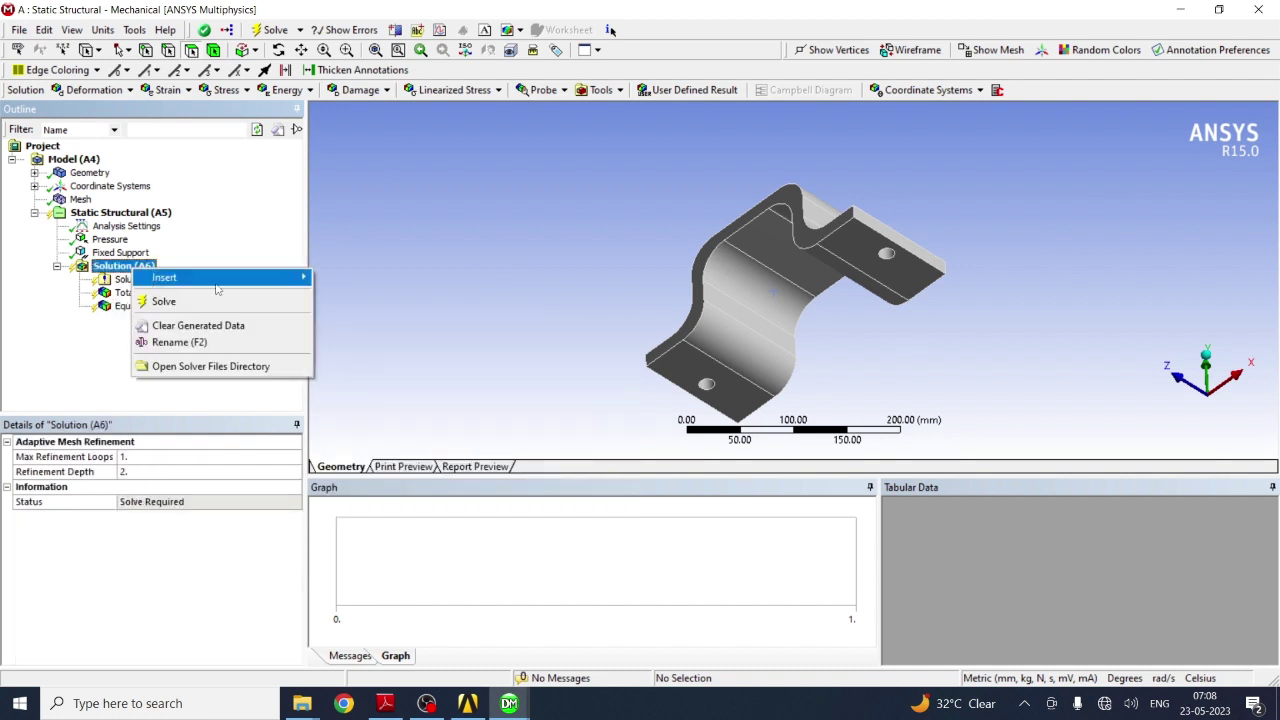
pyautogui.moveTo(224, 289)
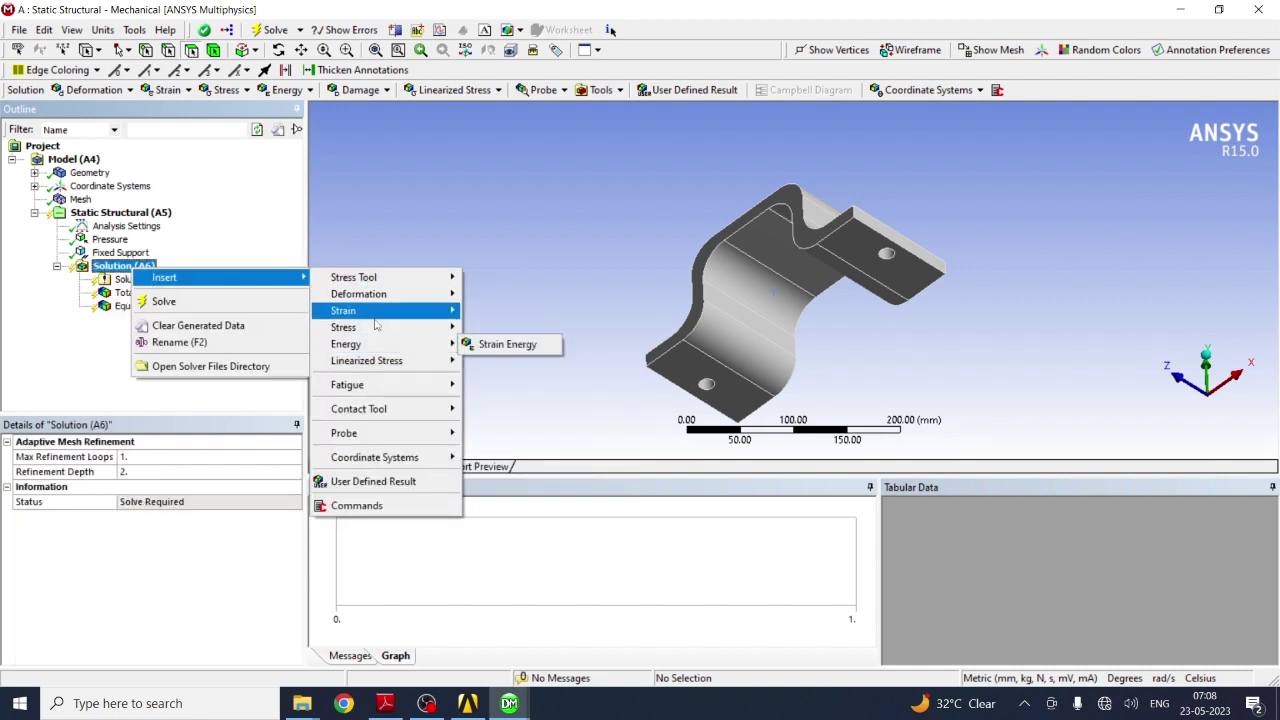
pyautogui.moveTo(378, 314)
pyautogui.click(489, 319)
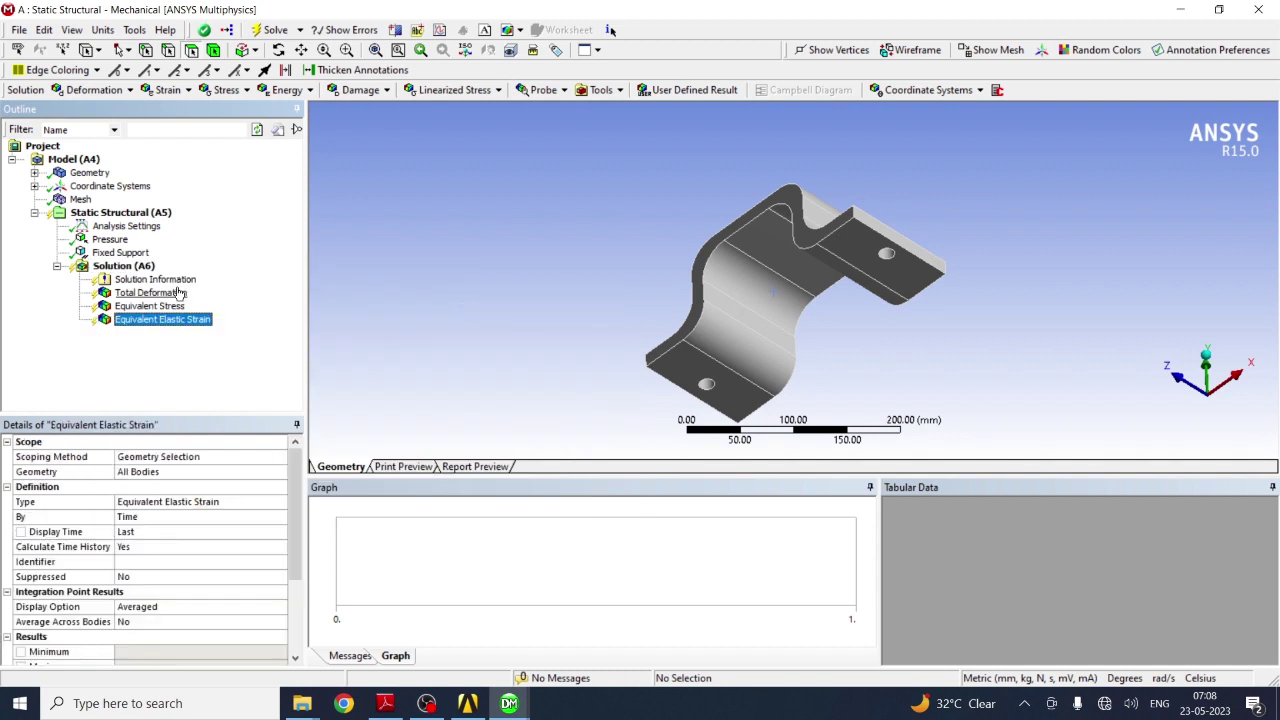
# Step: Solve the Solution (A6) branch so the total deformation, equivalent stress and equivalent elastic strain results are computed
pyautogui.rightClick(148, 266)
pyautogui.click(181, 299)
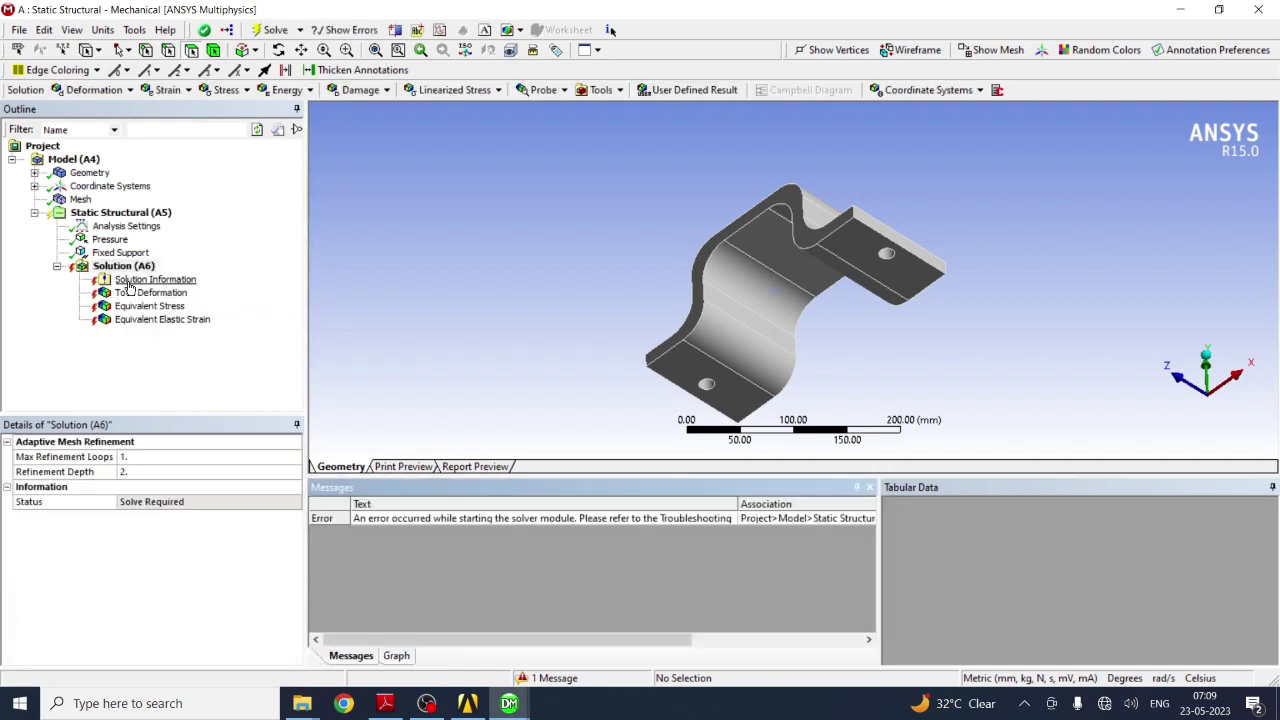
pyautogui.click(140, 306)
pyautogui.rightClick(112, 266)
pyautogui.moveTo(141, 276)
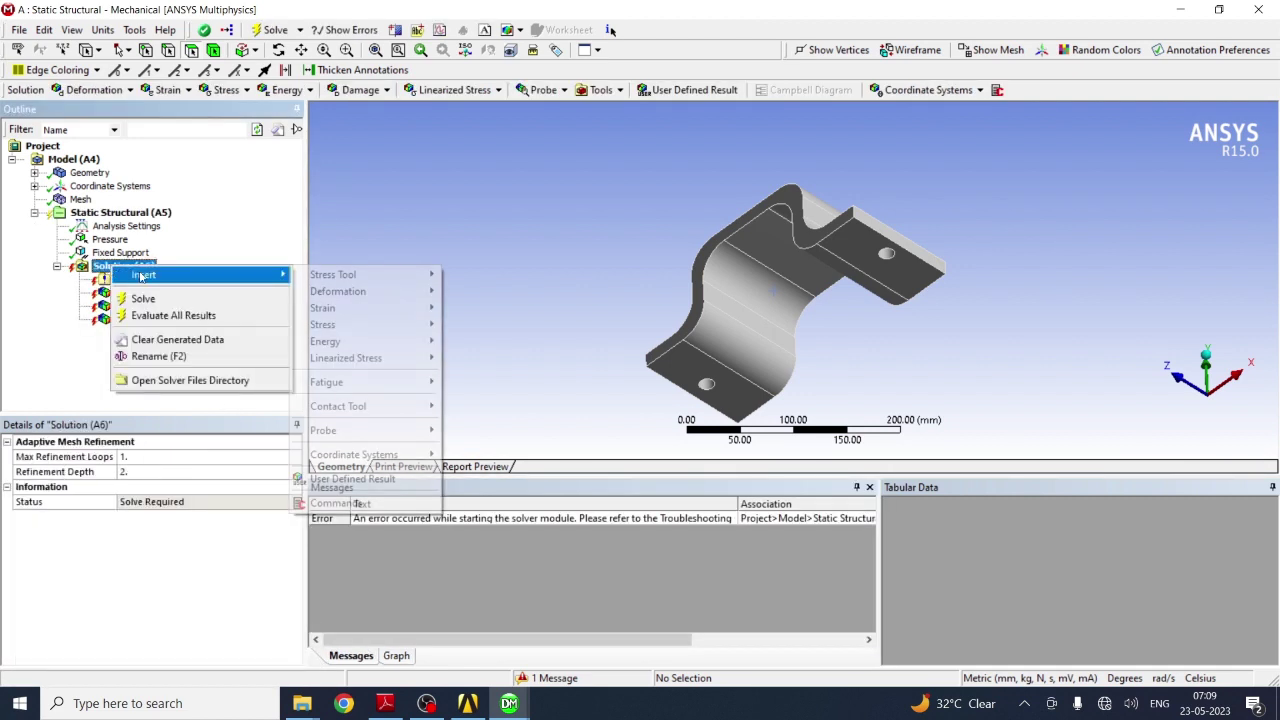
pyautogui.click(141, 299)
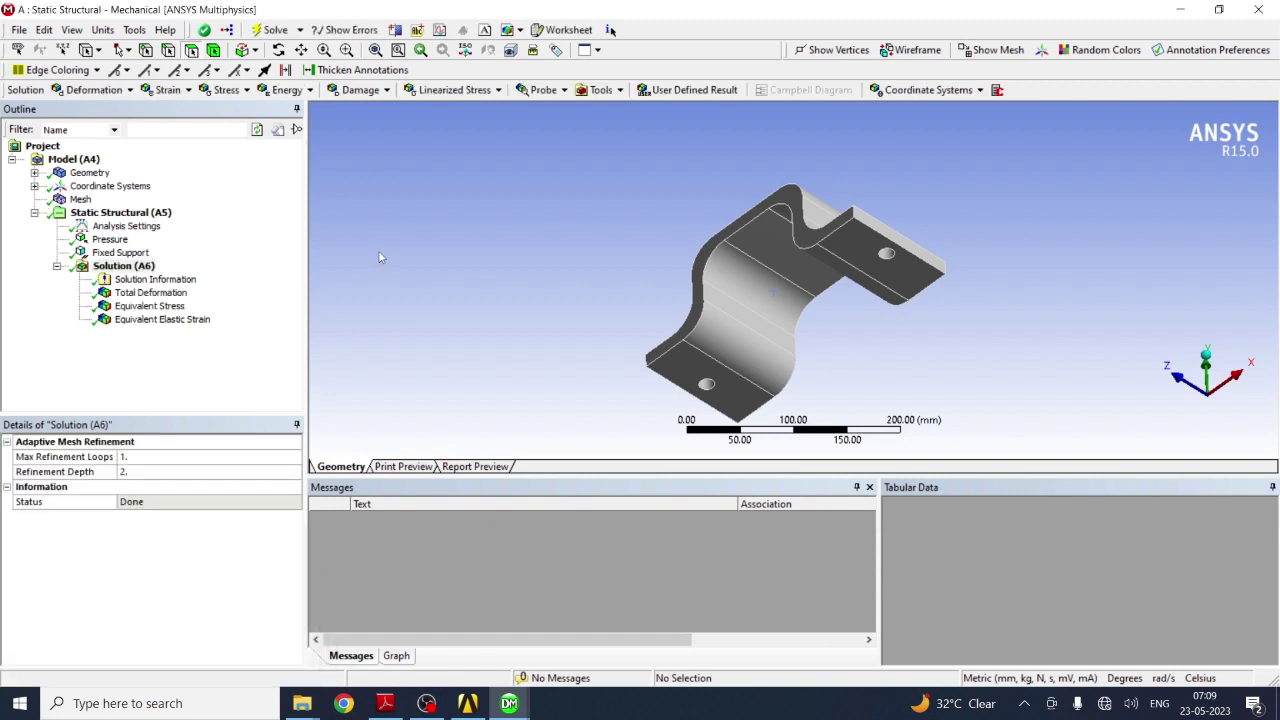
# Step: Examine the Total Deformation, Equivalent Stress and Equivalent Elastic Strain contour plots on the bracket, comparing their distributions
pyautogui.click(148, 292)
pyautogui.moveTo(858, 300); pyautogui.dragTo(841, 353, button='middle')
pyautogui.click(149, 306)
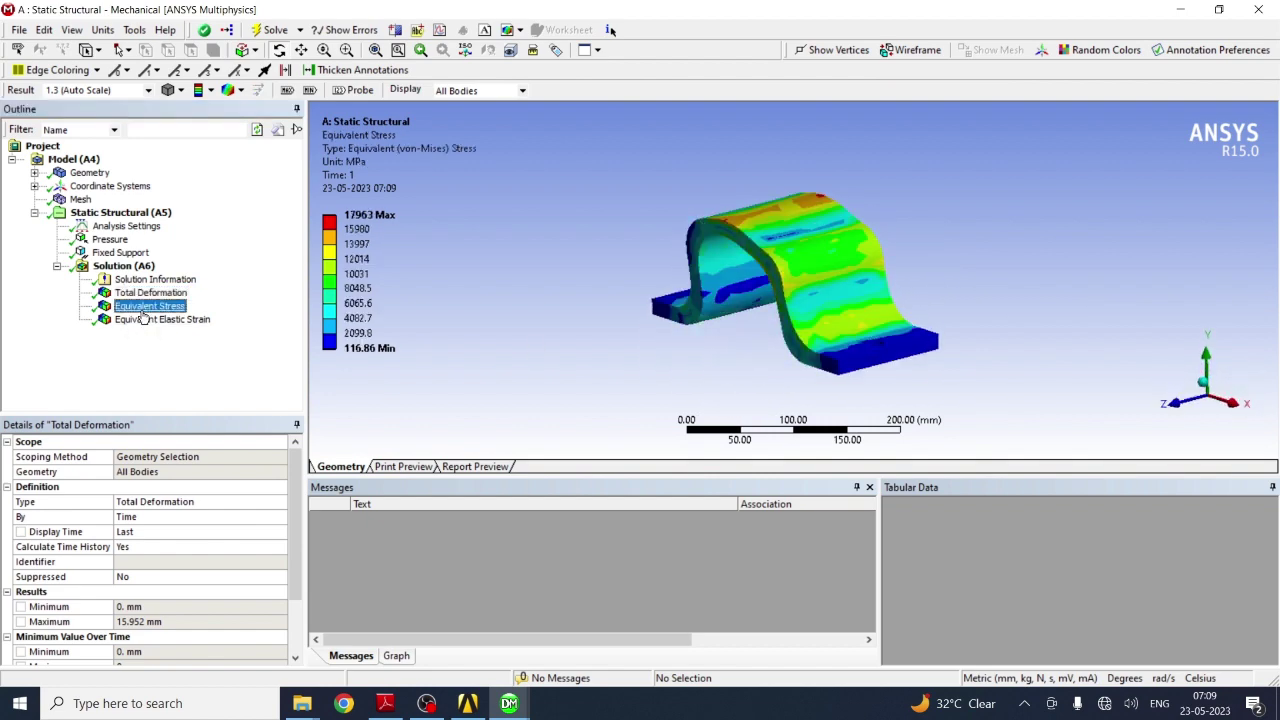
pyautogui.click(146, 320)
pyautogui.press('Up')
pyautogui.press('Up')
pyautogui.press('Down')
pyautogui.click(148, 320)
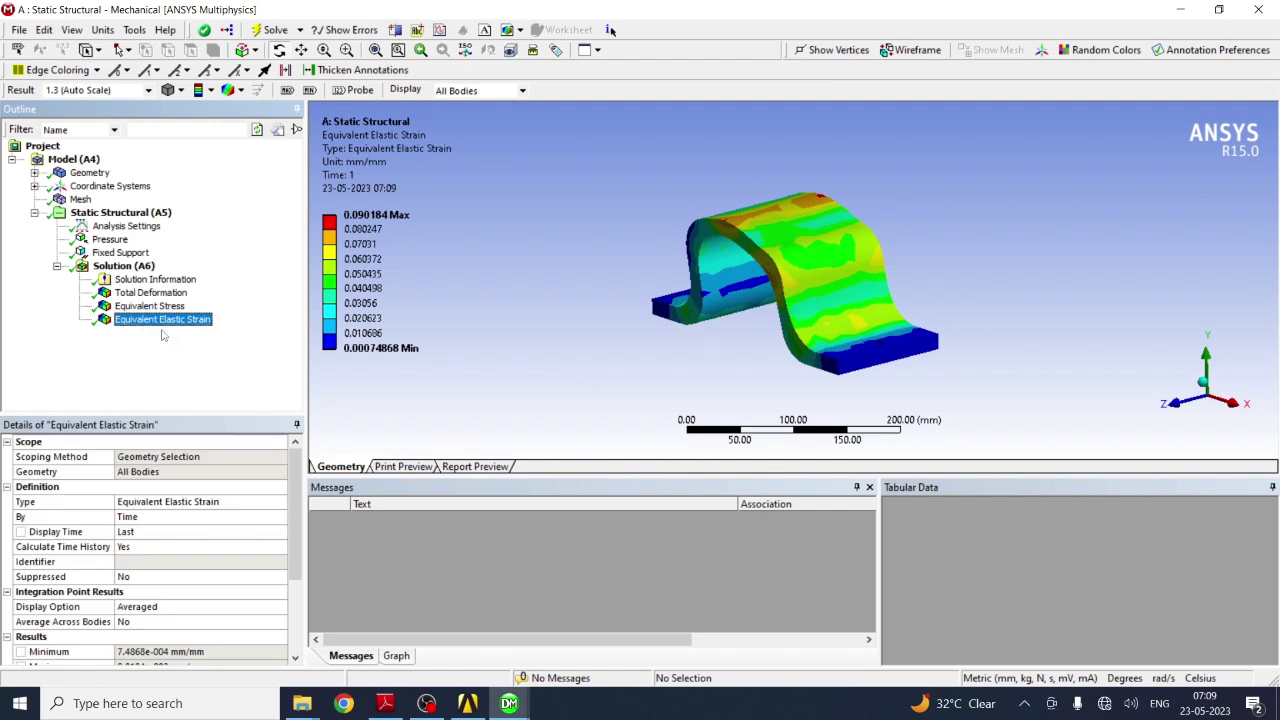
pyautogui.click(150, 306)
pyautogui.click(150, 293)
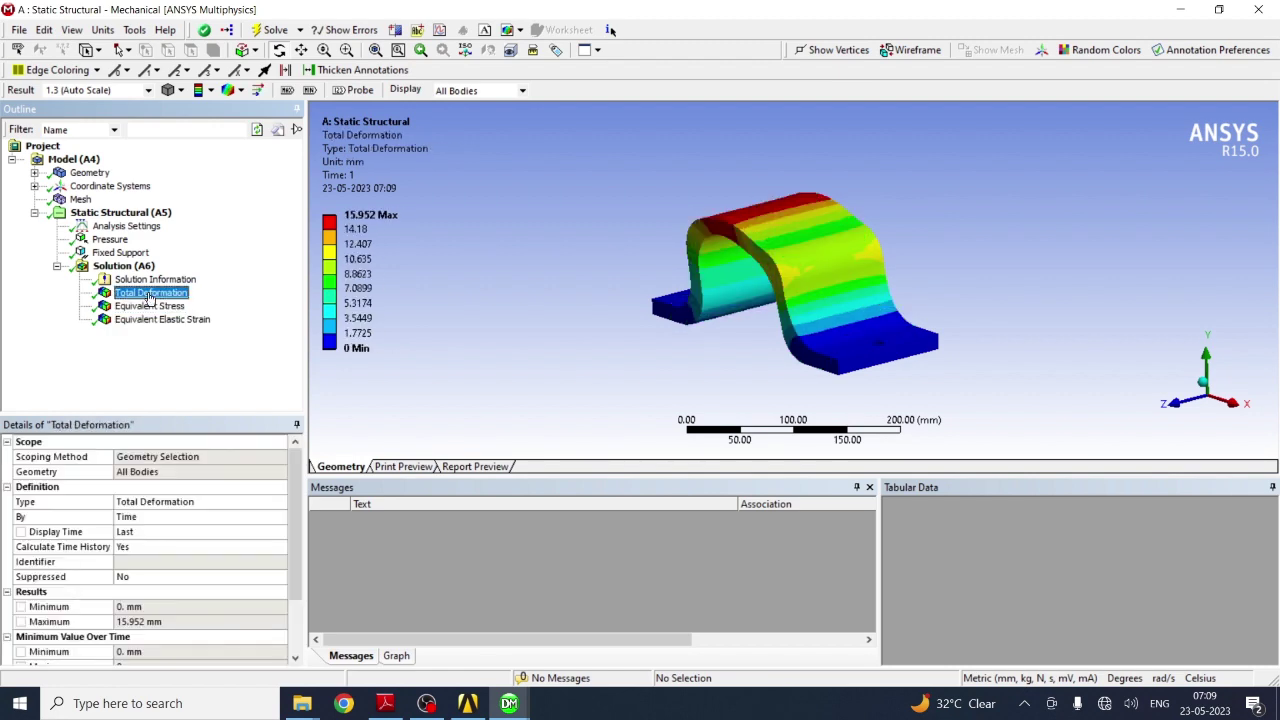
pyautogui.click(427, 703)
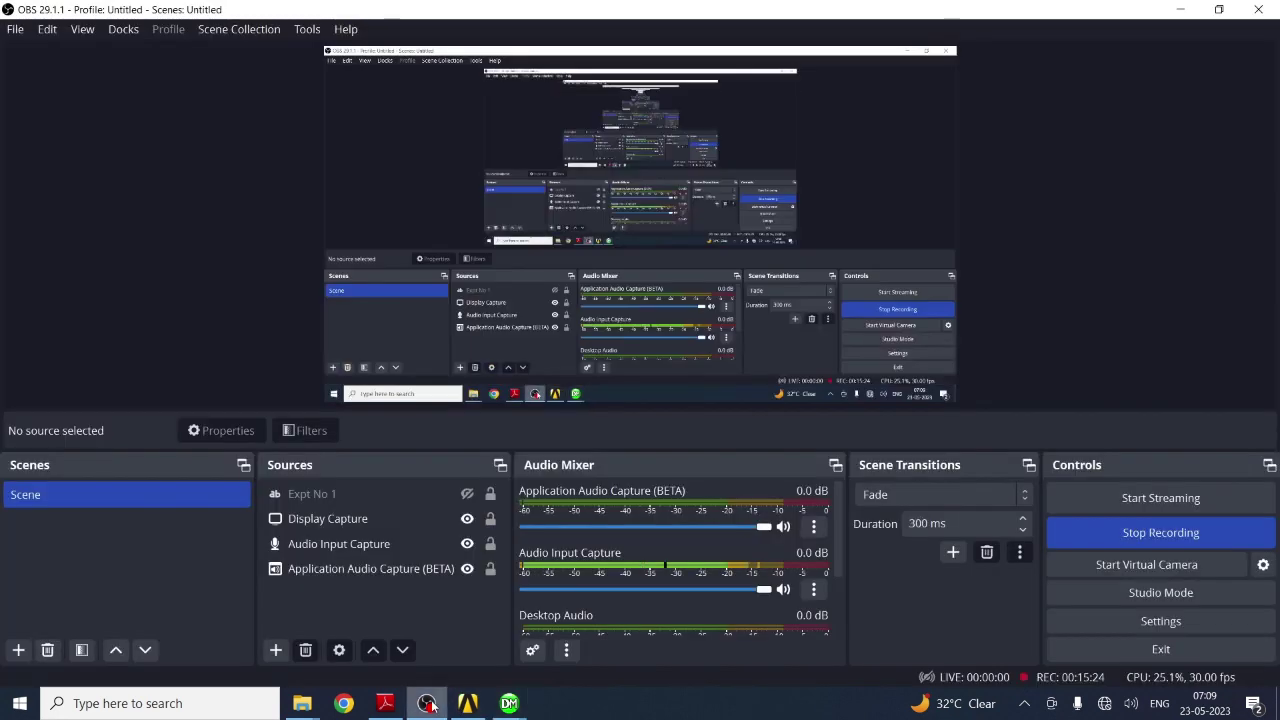
pyautogui.click(427, 703)
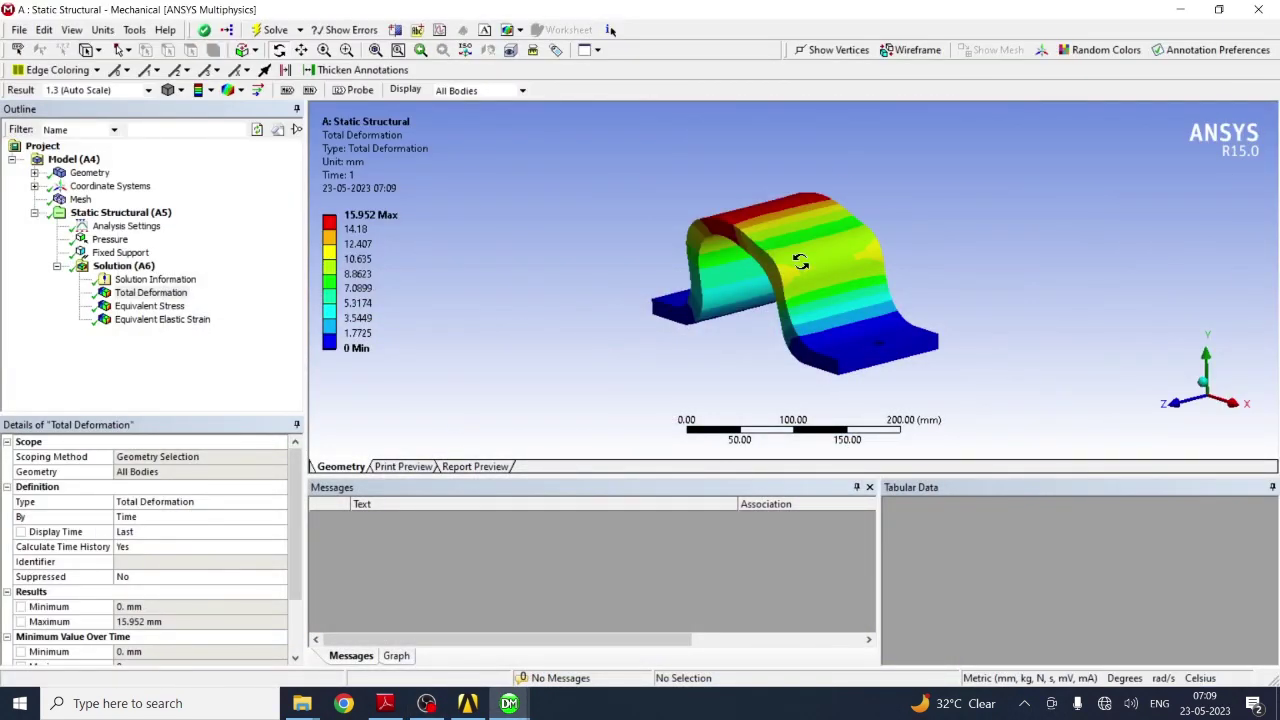